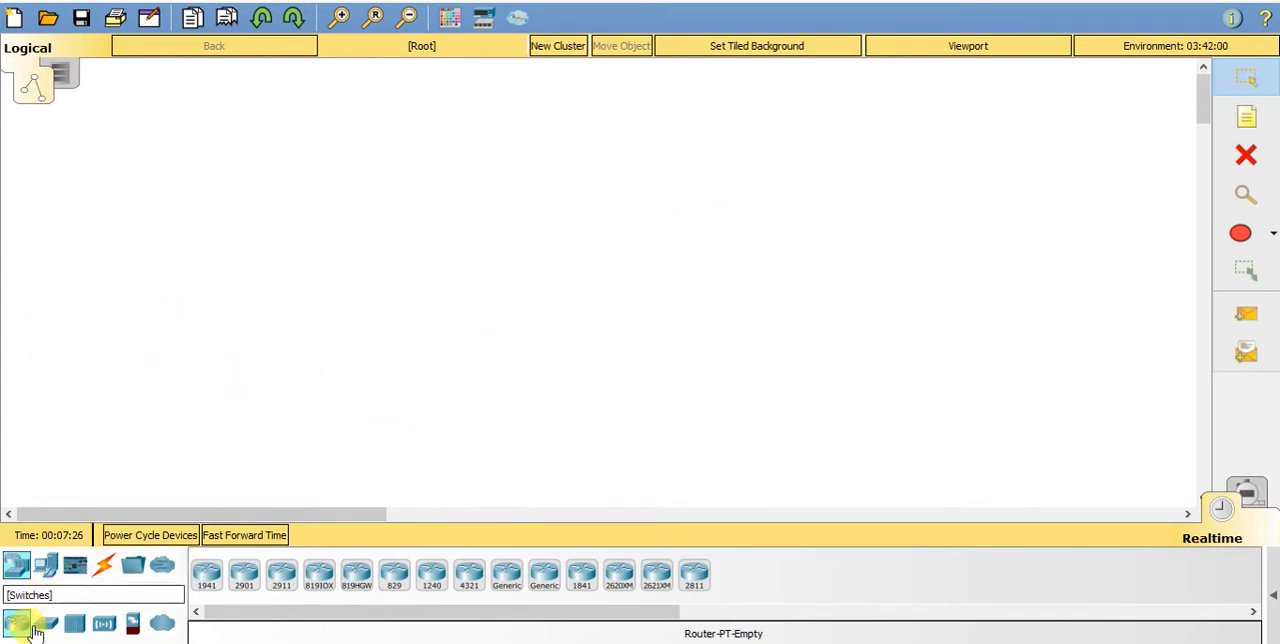
- Add a 2960-24TT switch to the upper middle of the workspace
{"action": "left_click", "coordinate": [42, 624]}
{"action": "left_click_drag", "start_coordinate": [198, 574], "coordinate": [482, 186]}
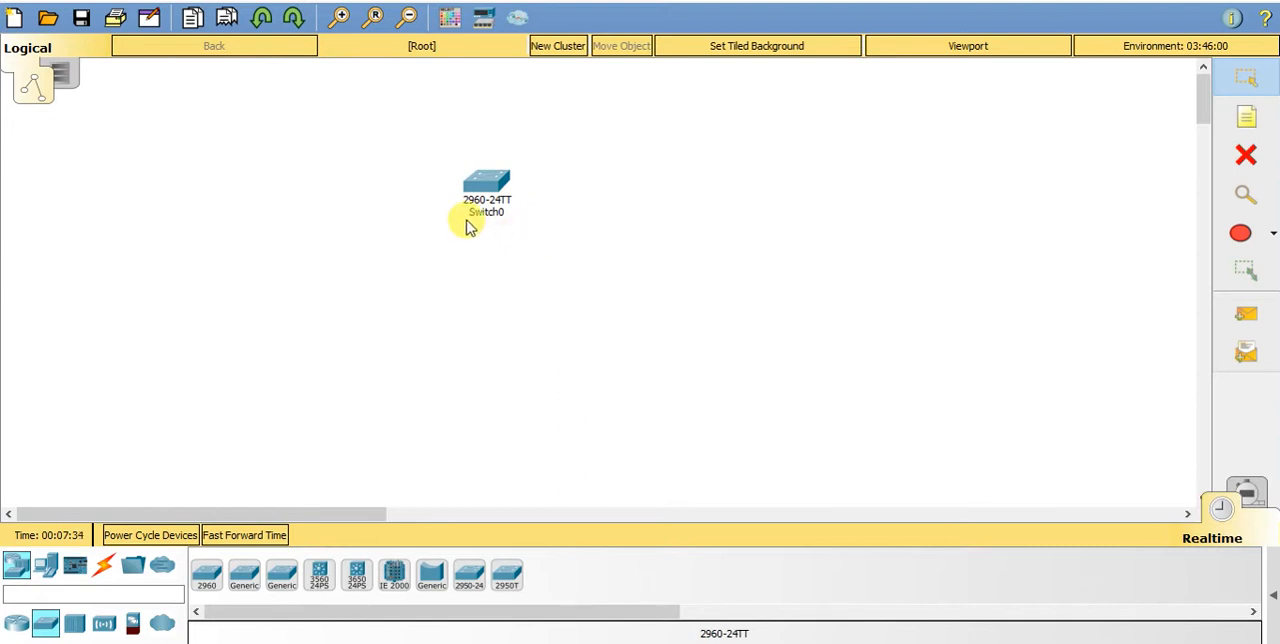
{"action": "left_click_drag", "start_coordinate": [487, 195], "coordinate": [520, 225]}
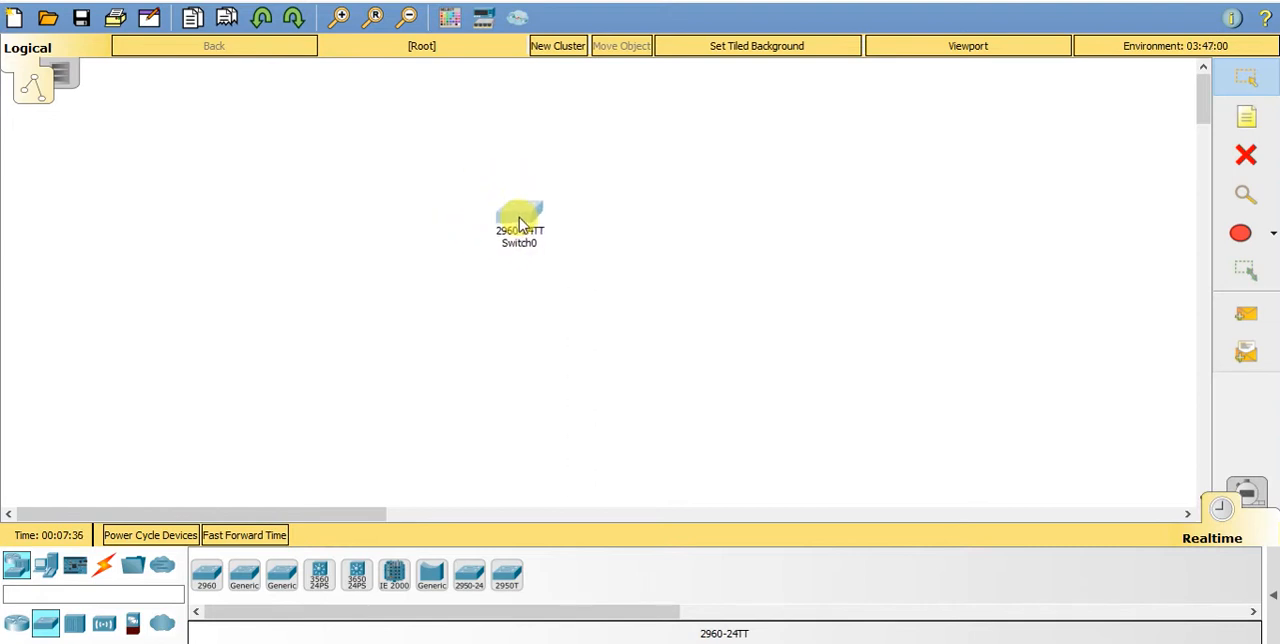
- Add two generic PCs to the left of the switch, one above it and one below it
{"action": "left_click", "coordinate": [45, 570]}
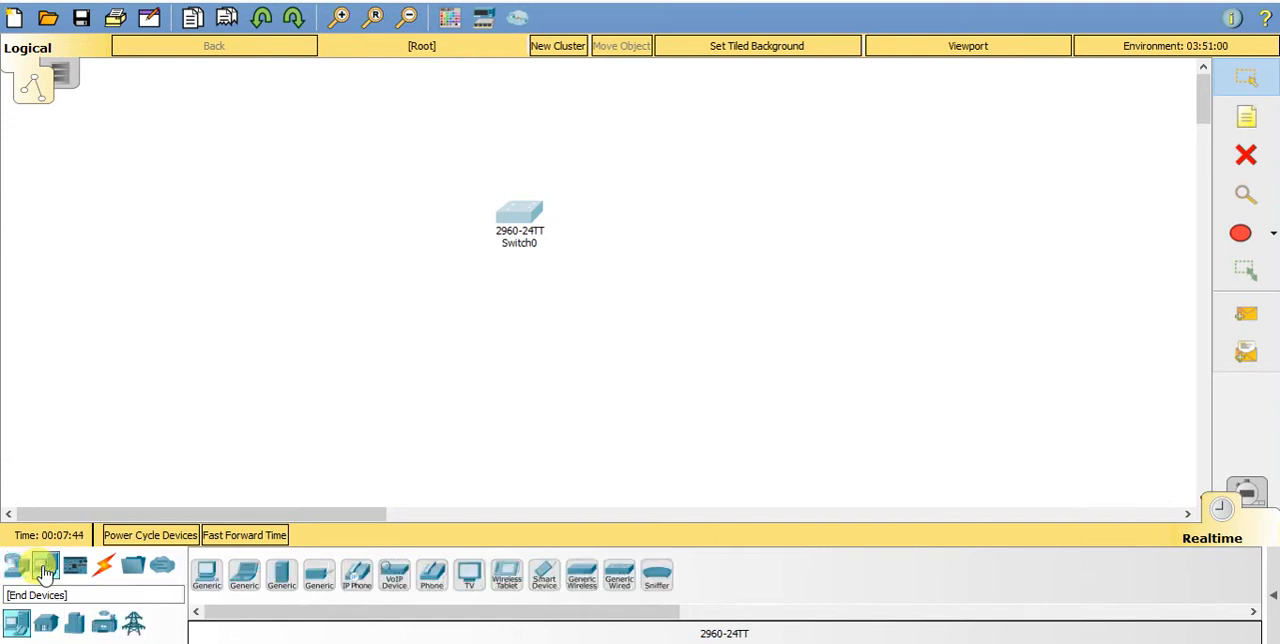
{"action": "left_click_drag", "start_coordinate": [207, 588], "coordinate": [354, 143]}
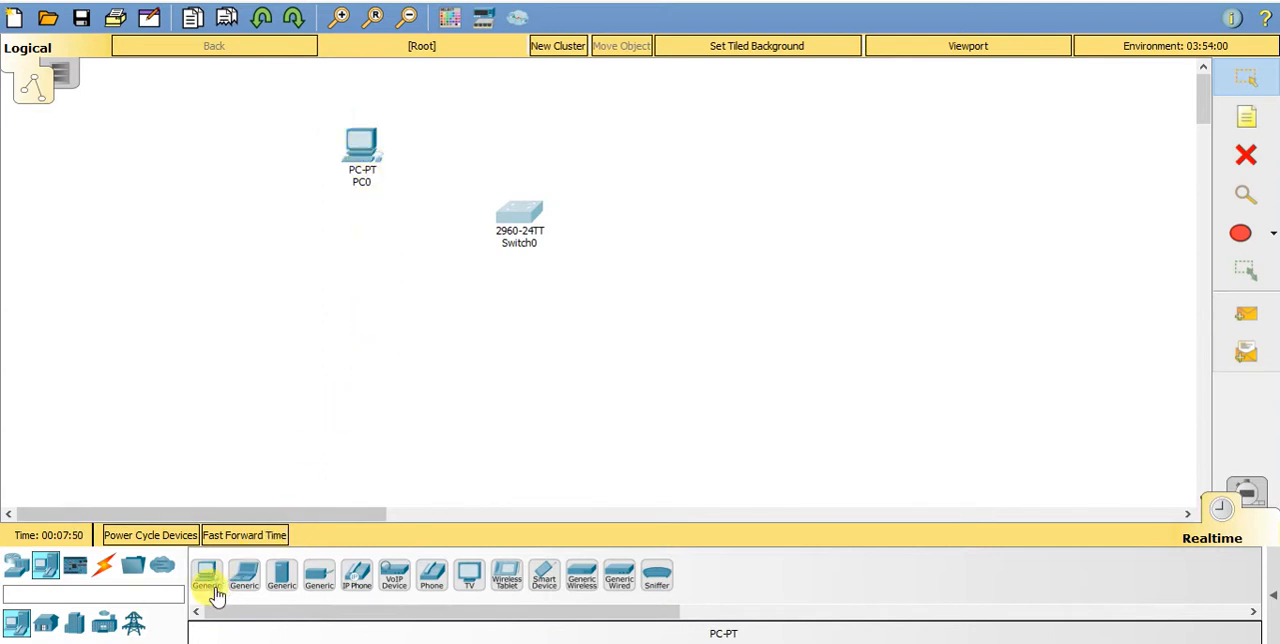
{"action": "left_click_drag", "start_coordinate": [200, 570], "coordinate": [345, 347]}
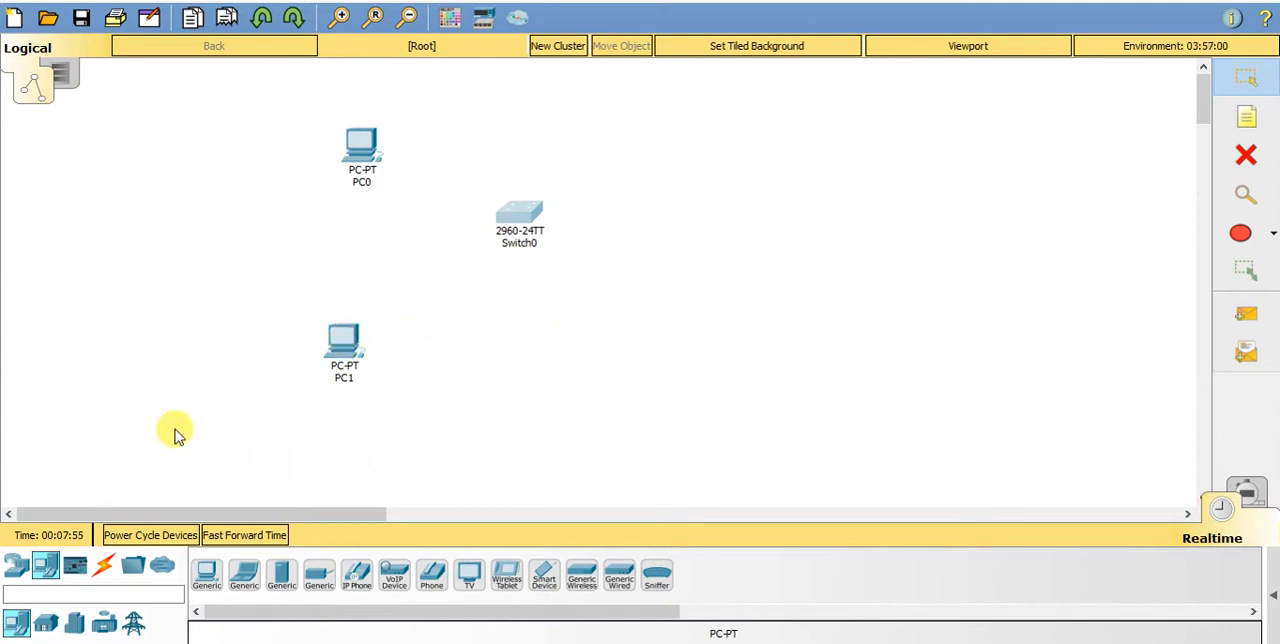
- Connect PC0's FastEthernet0 to Switch0's FastEthernet0/1 with a copper straight-through cable
{"action": "left_click", "coordinate": [105, 566]}
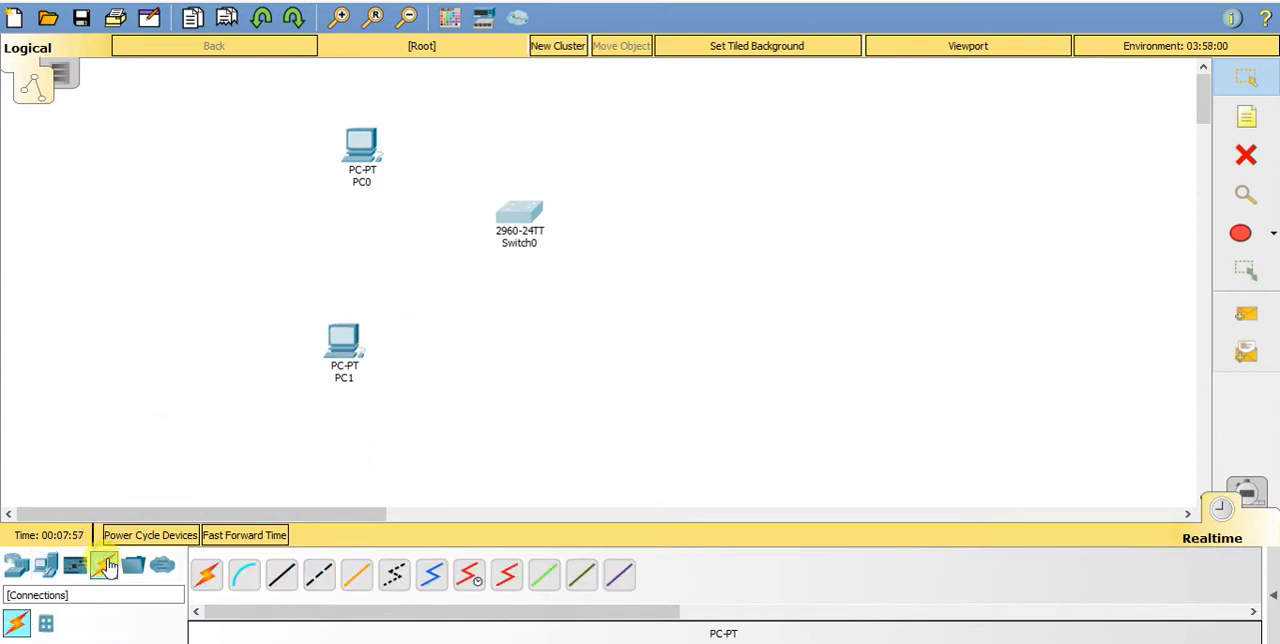
{"action": "left_click", "coordinate": [284, 587]}
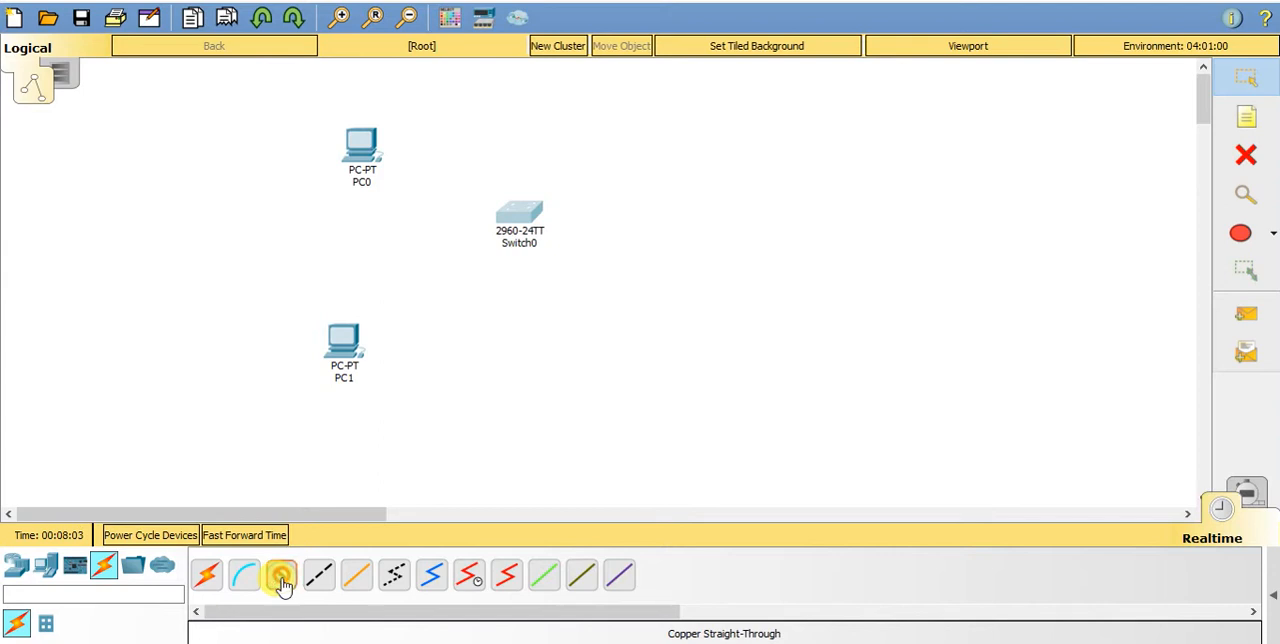
{"action": "left_click", "coordinate": [355, 156]}
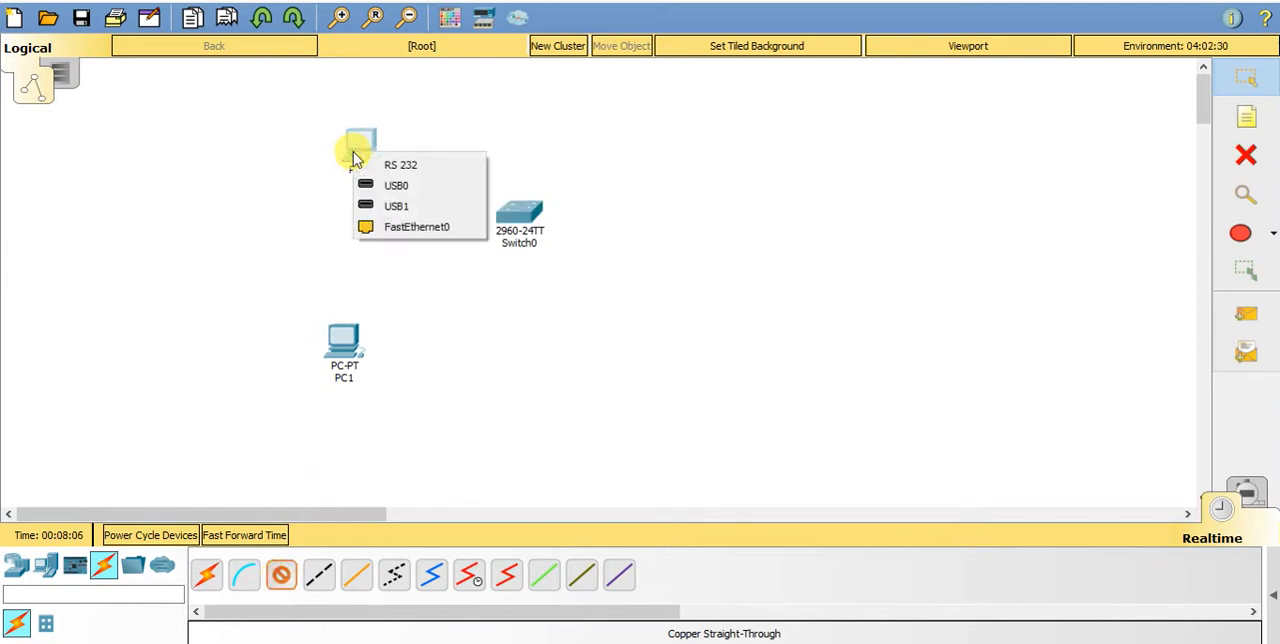
{"action": "left_click", "coordinate": [409, 229]}
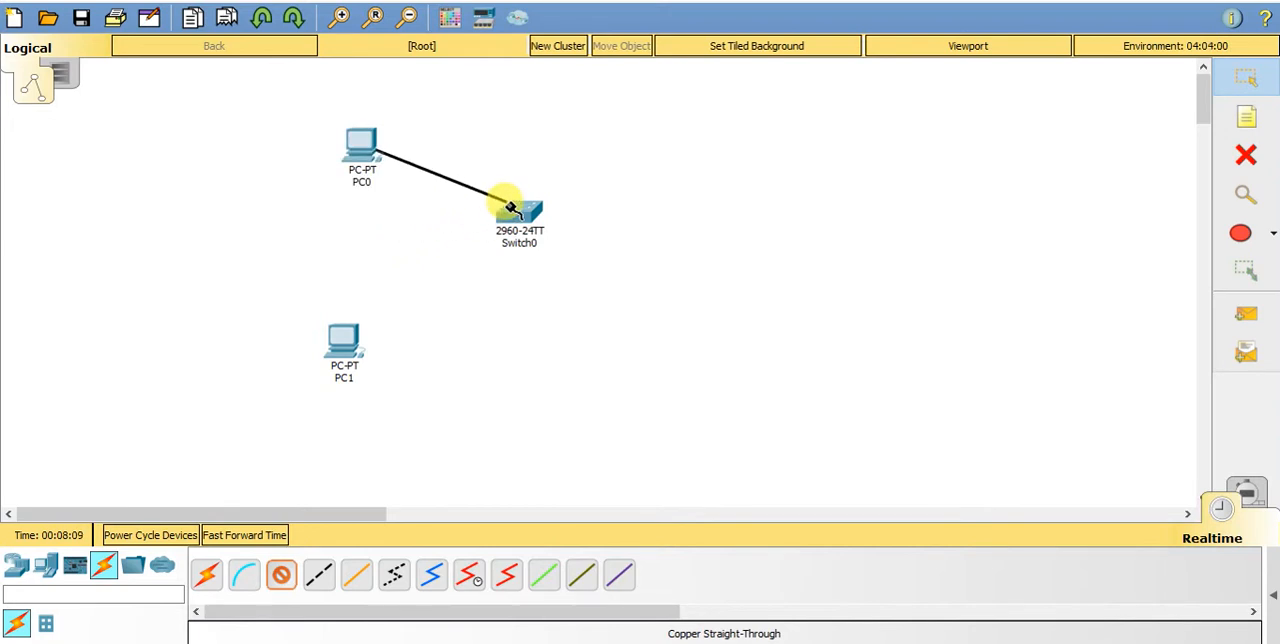
{"action": "left_click", "coordinate": [508, 205]}
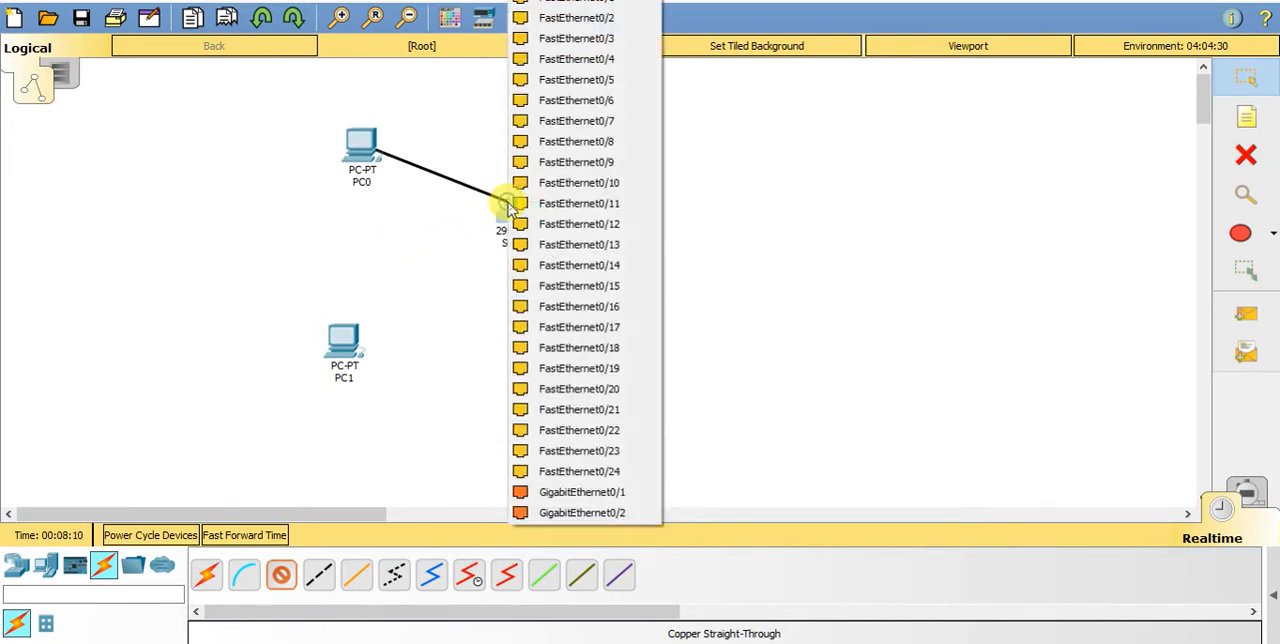
{"action": "left_click", "coordinate": [590, 4]}
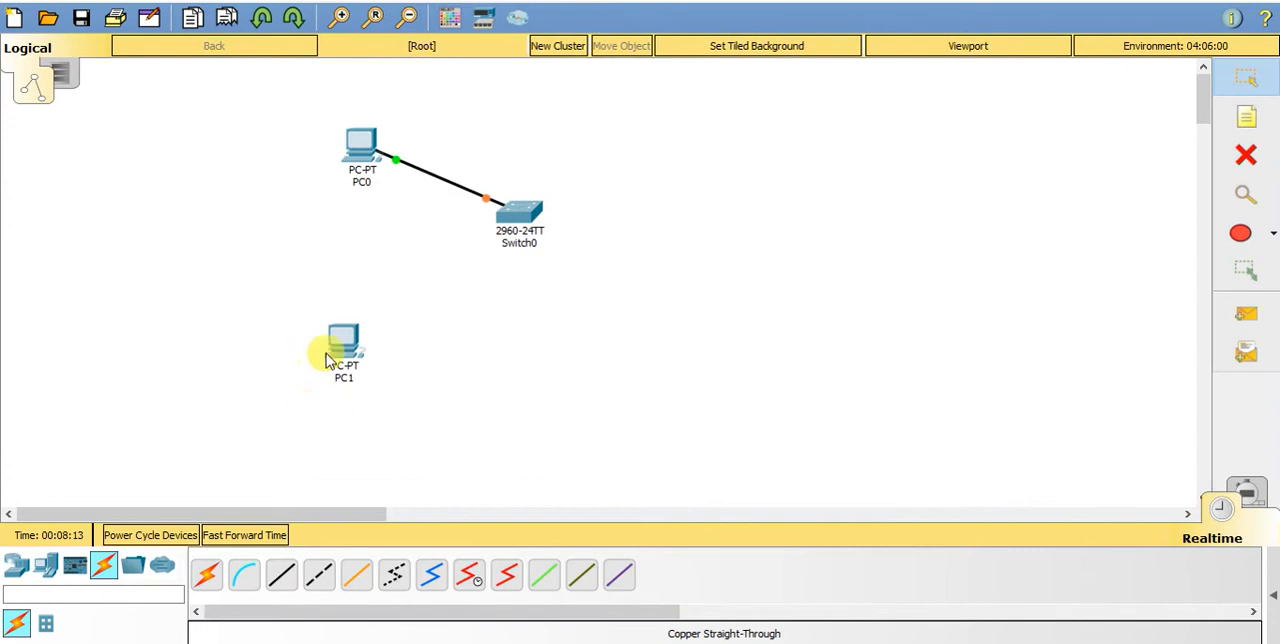
- Connect PC1's FastEthernet0 to a free port on Switch0 with a copper straight-through cable
{"action": "left_click", "coordinate": [284, 580]}
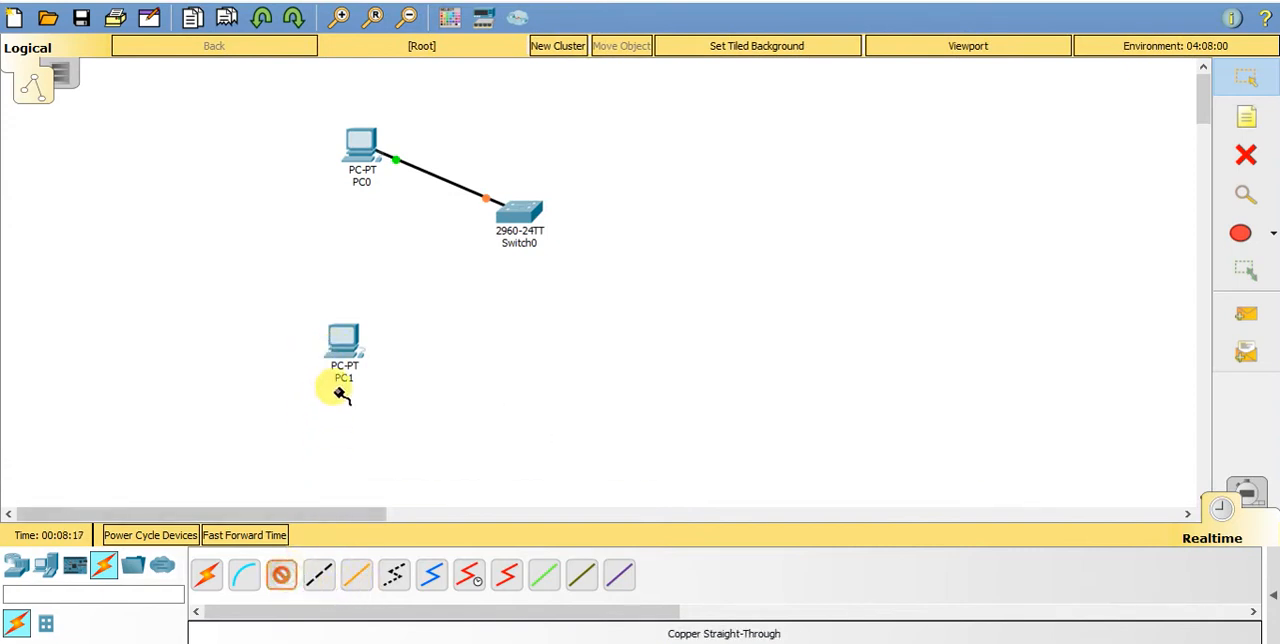
{"action": "left_click", "coordinate": [346, 352]}
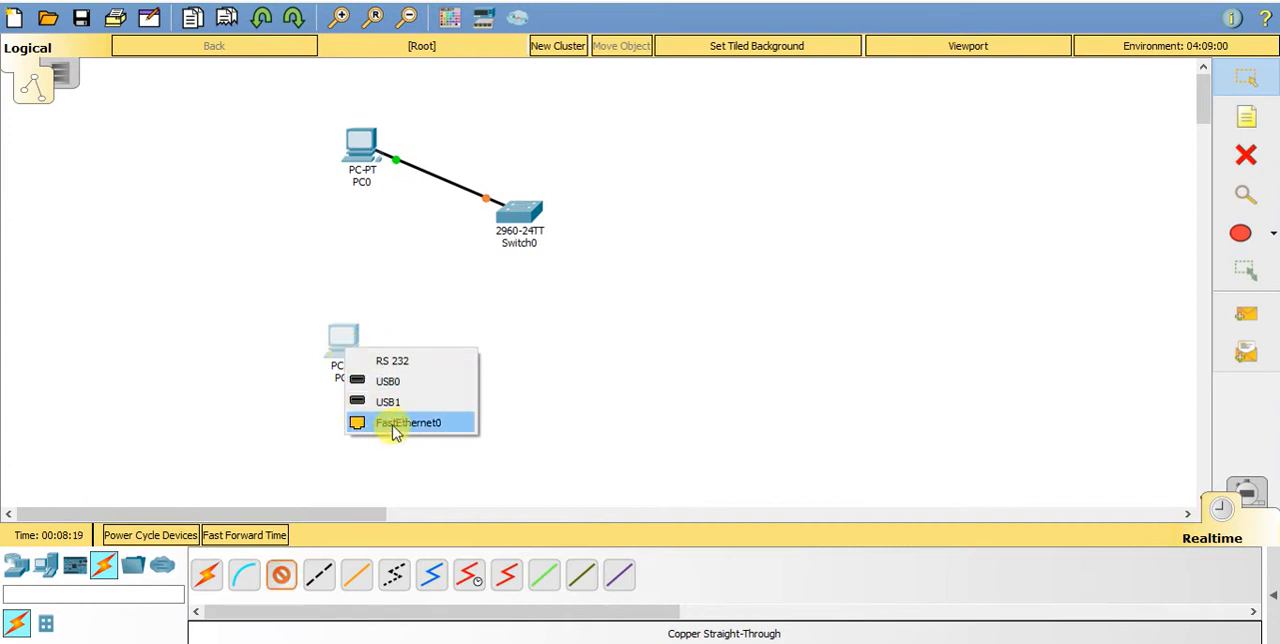
{"action": "left_click", "coordinate": [394, 427]}
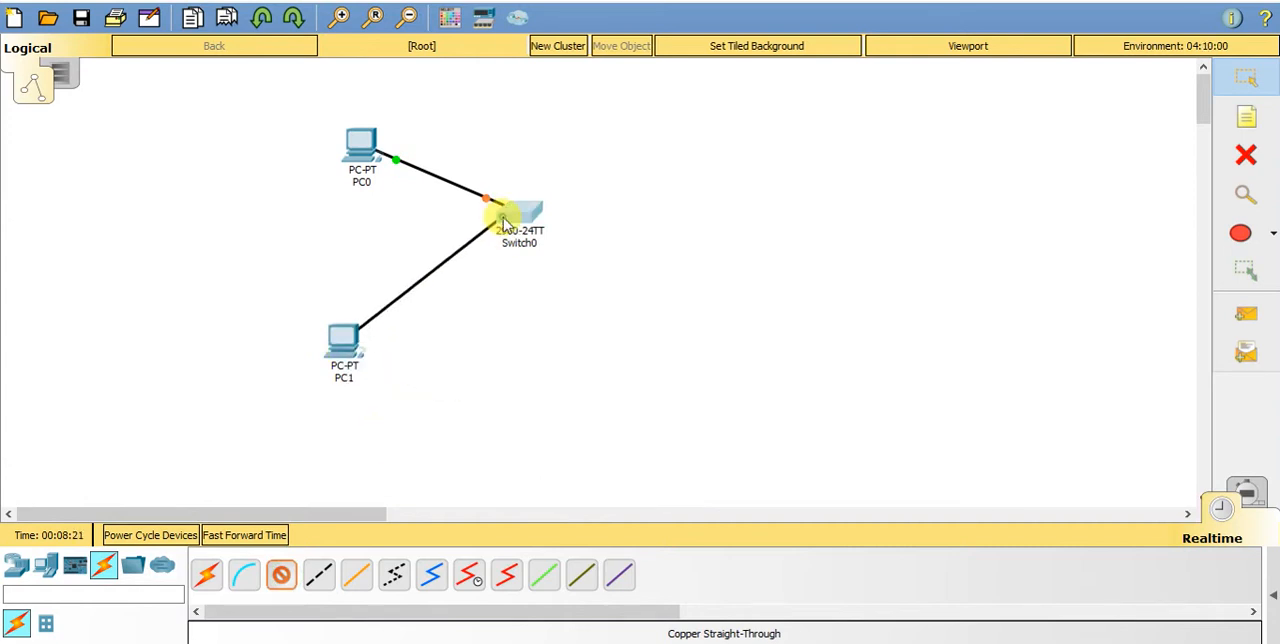
{"action": "left_click", "coordinate": [505, 212]}
{"action": "left_click", "coordinate": [548, 13]}
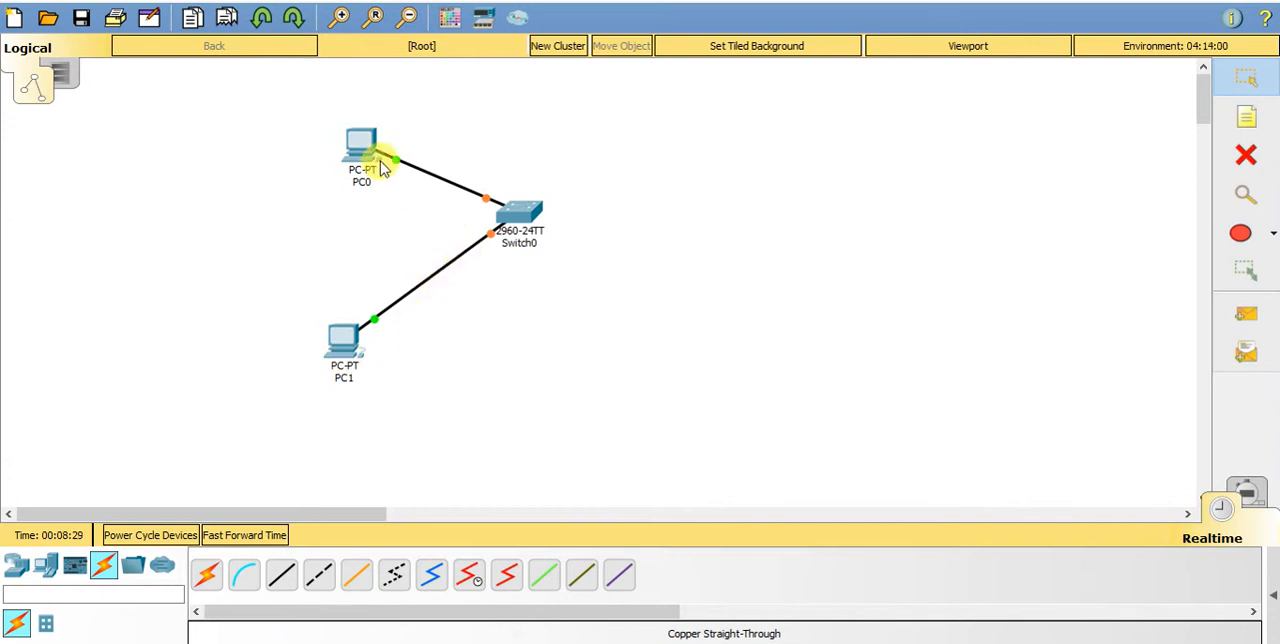
- Assign PC0 the static IP address 192.168.1.2 with subnet mask 255.255.255.0
{"action": "mouse_move", "coordinate": [517, 218]}
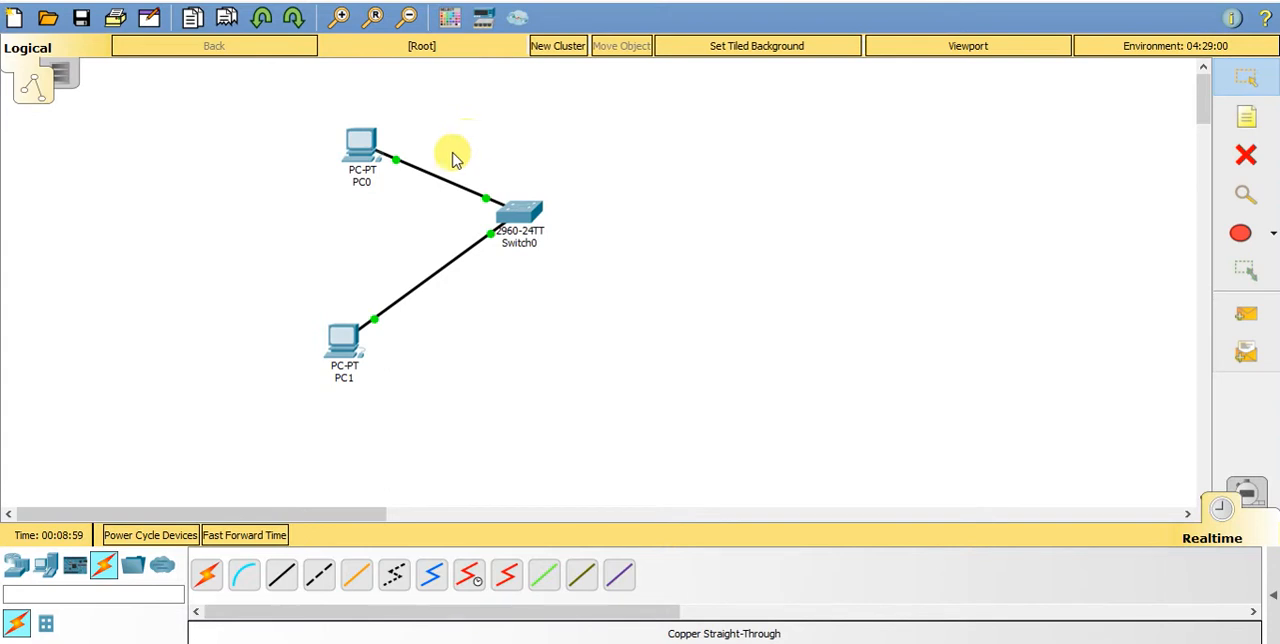
{"action": "mouse_move", "coordinate": [365, 168]}
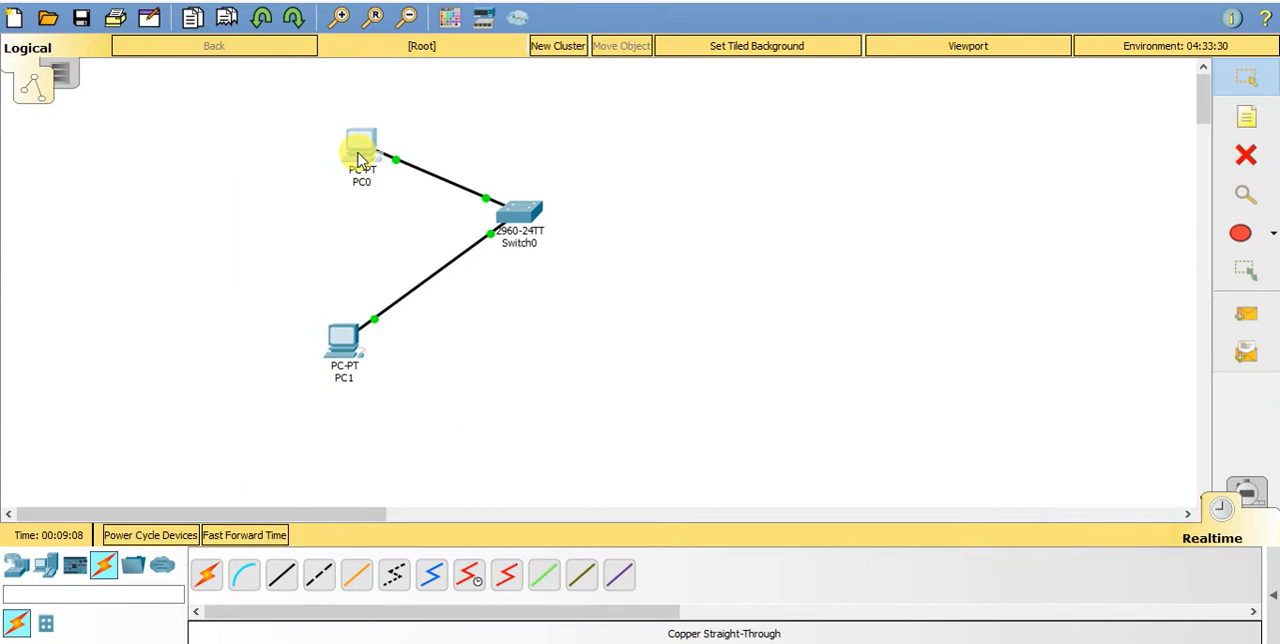
{"action": "left_click", "coordinate": [360, 158]}
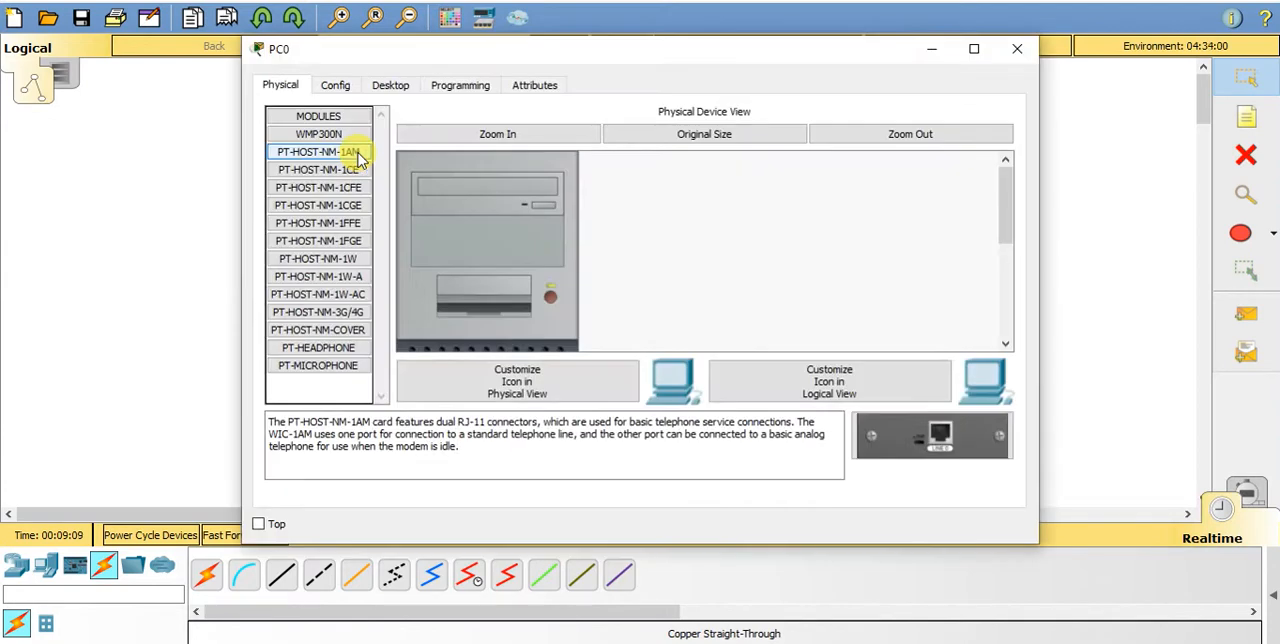
{"action": "left_click", "coordinate": [388, 86]}
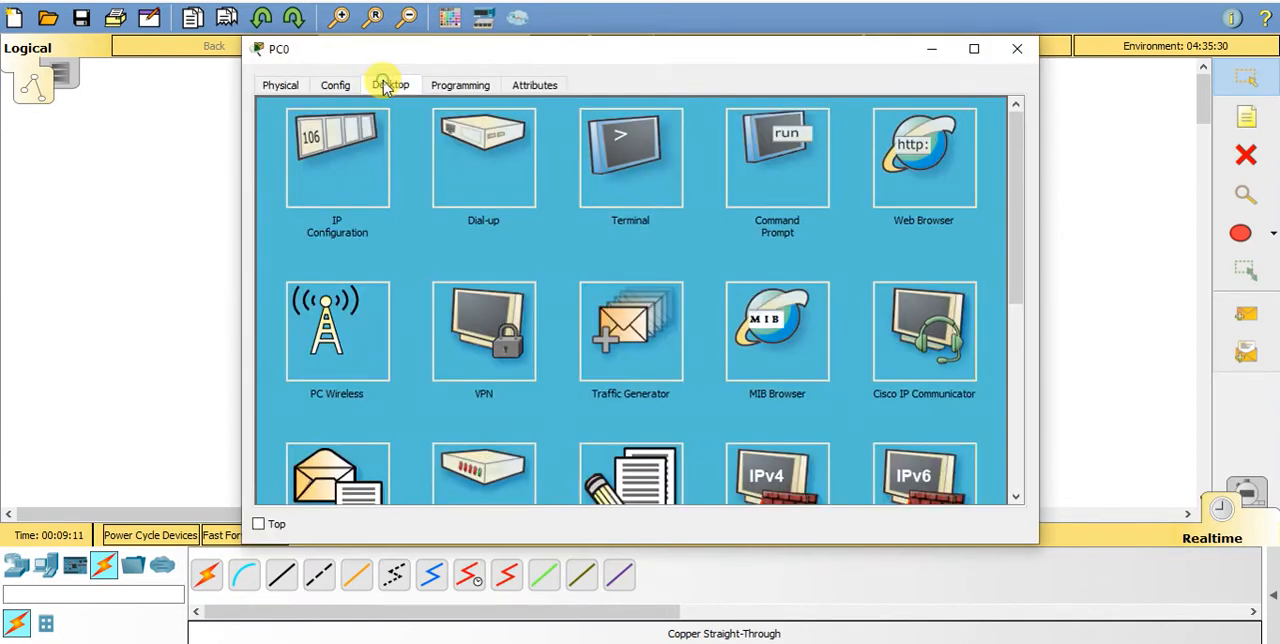
{"action": "left_click", "coordinate": [326, 144]}
{"action": "left_click", "coordinate": [540, 192]}
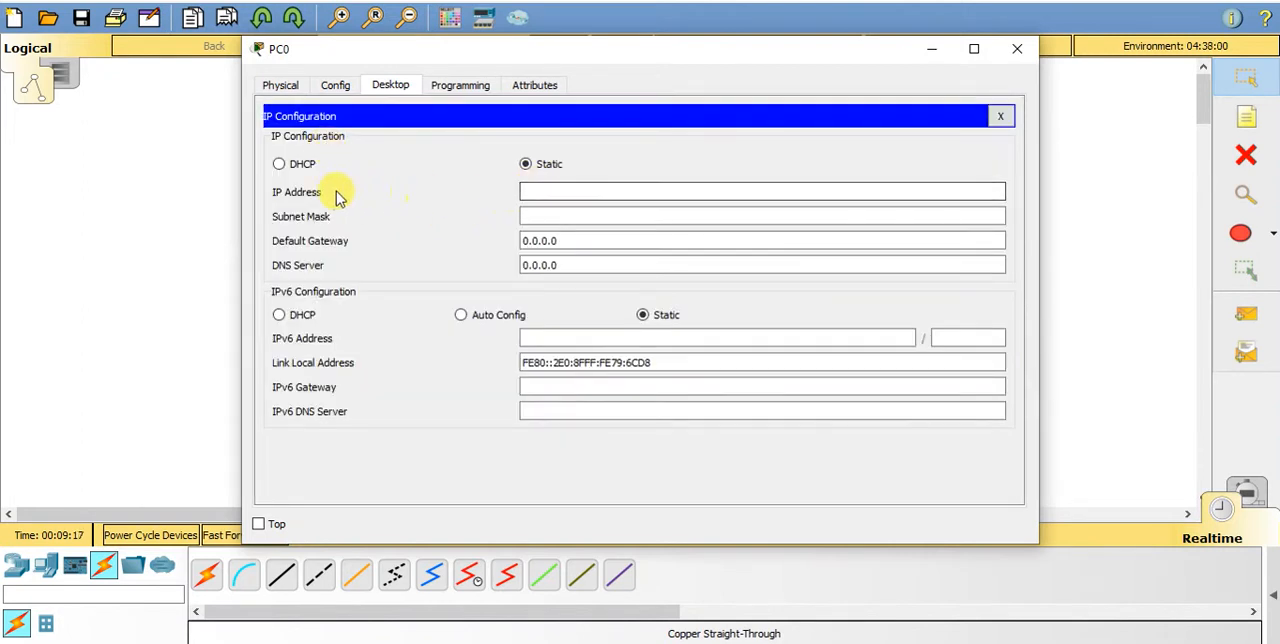
{"action": "left_click", "coordinate": [573, 188]}
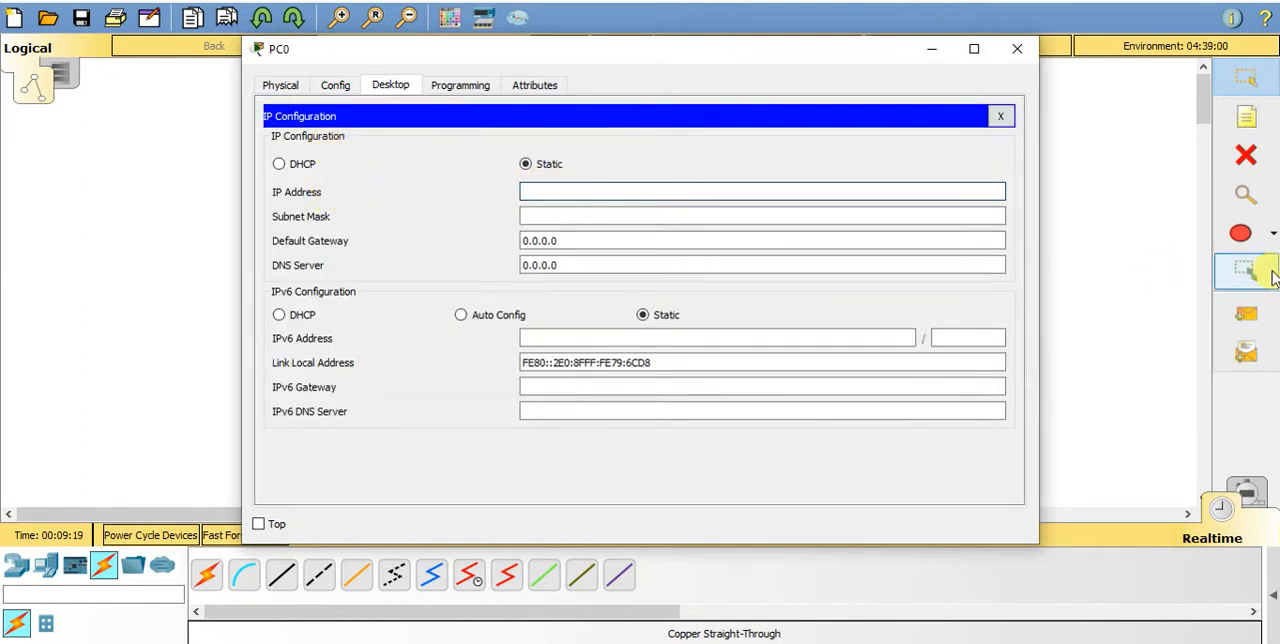
{"action": "type", "text": "192.1"}
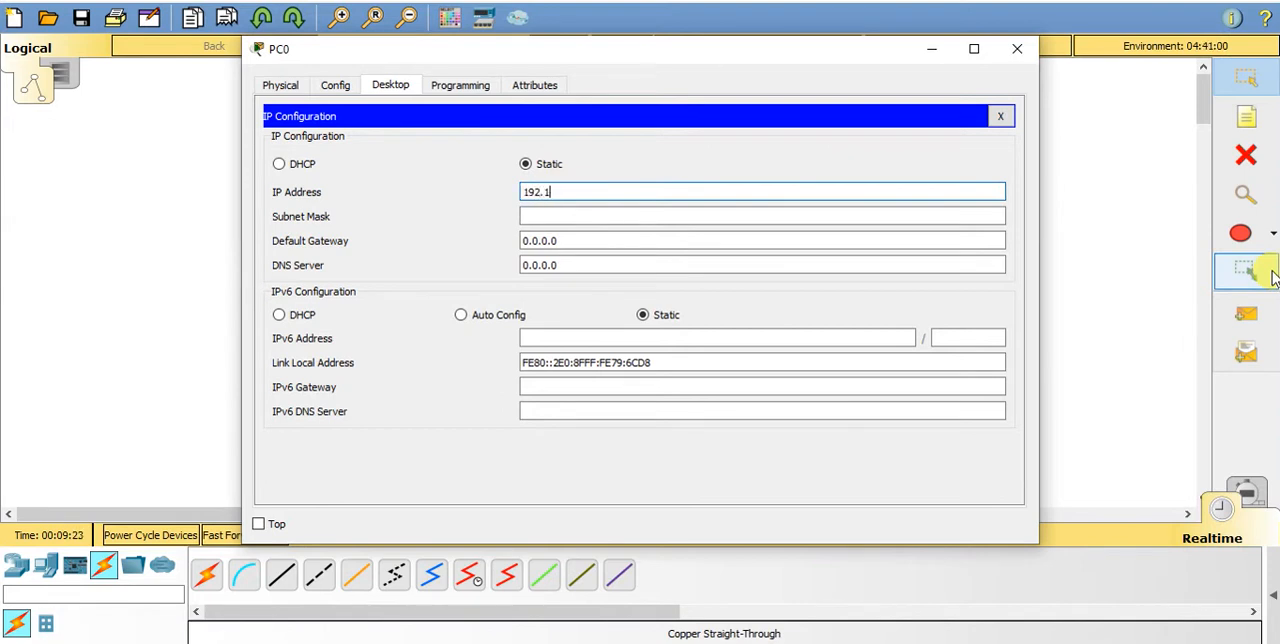
{"action": "type", "text": "68.1."}
{"action": "type", "text": "2"}
{"action": "key", "text": "Tab"}
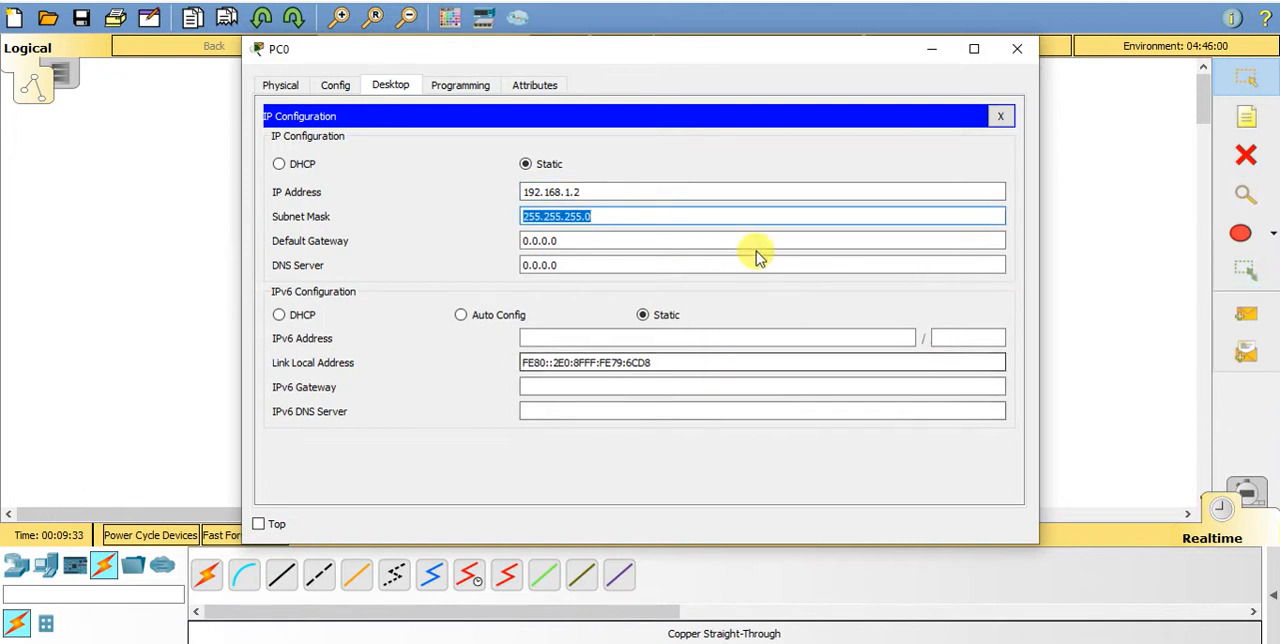
{"action": "left_click", "coordinate": [1015, 50]}
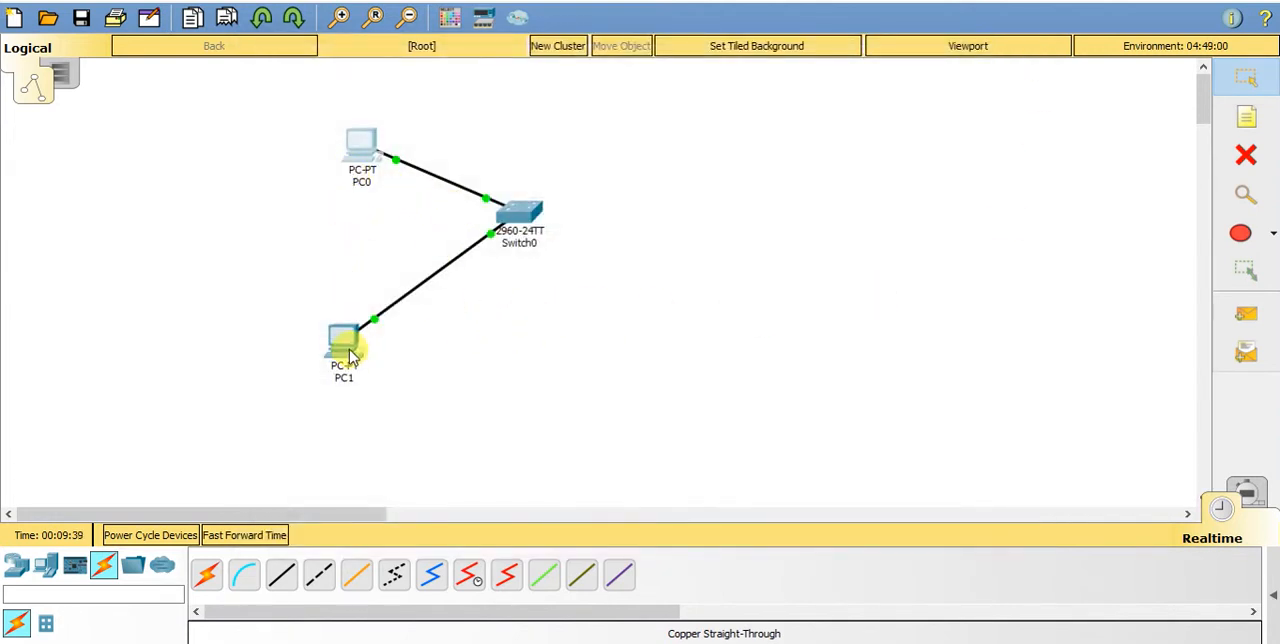
- Assign PC1 the static IP address 192.168.1.3 with subnet mask 255.255.255.0
{"action": "left_click", "coordinate": [343, 352]}
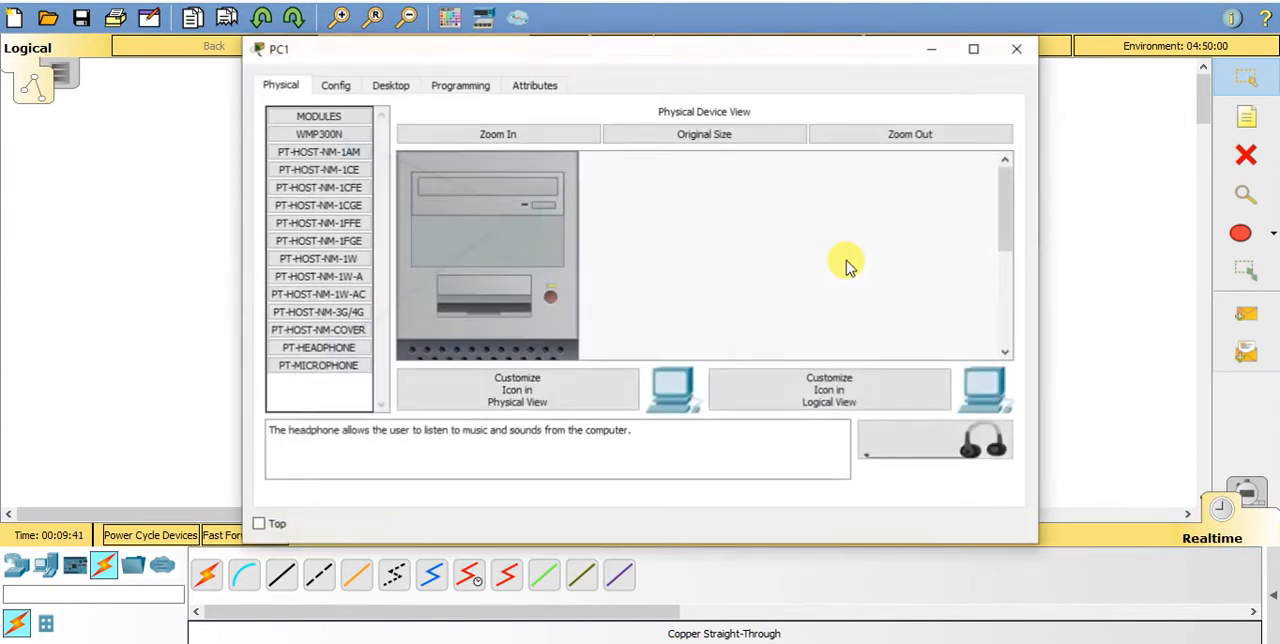
{"action": "left_click", "coordinate": [402, 88]}
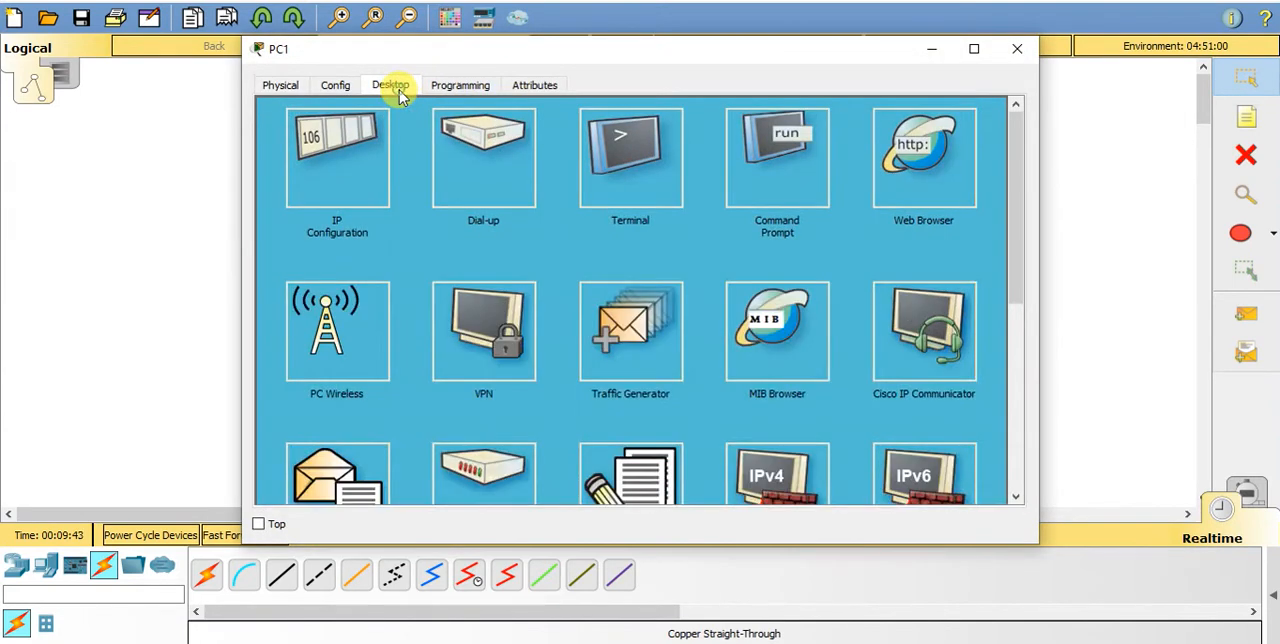
{"action": "left_click", "coordinate": [345, 176]}
{"action": "left_click", "coordinate": [540, 192]}
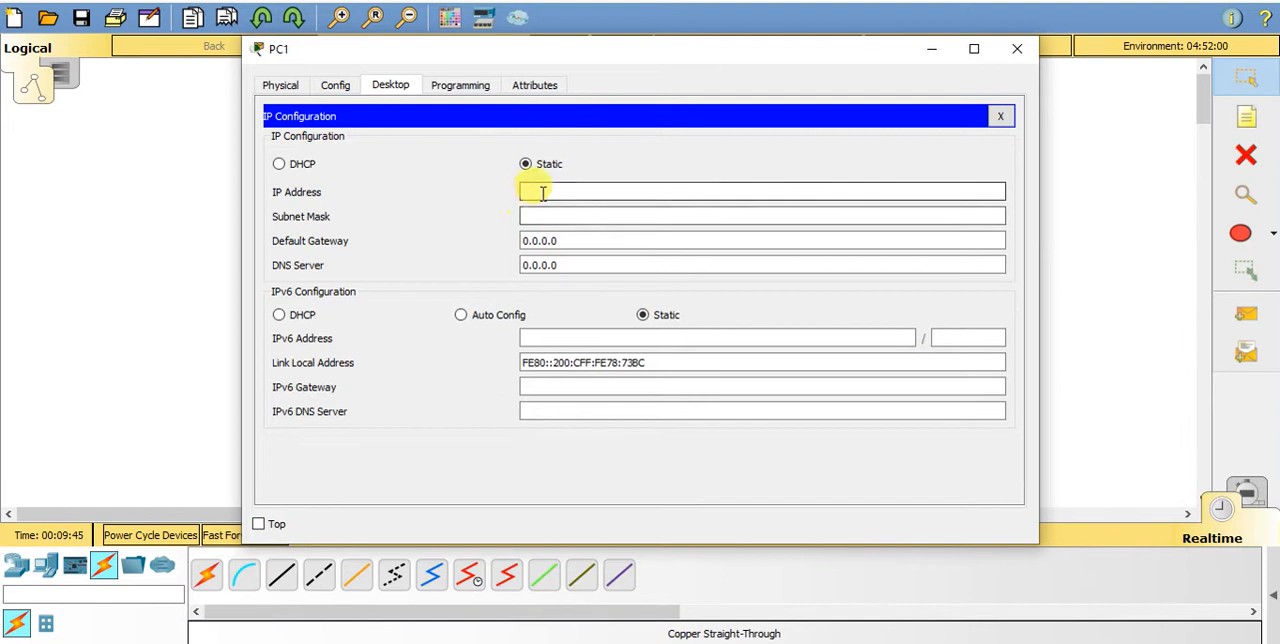
{"action": "type", "text": "192.168"}
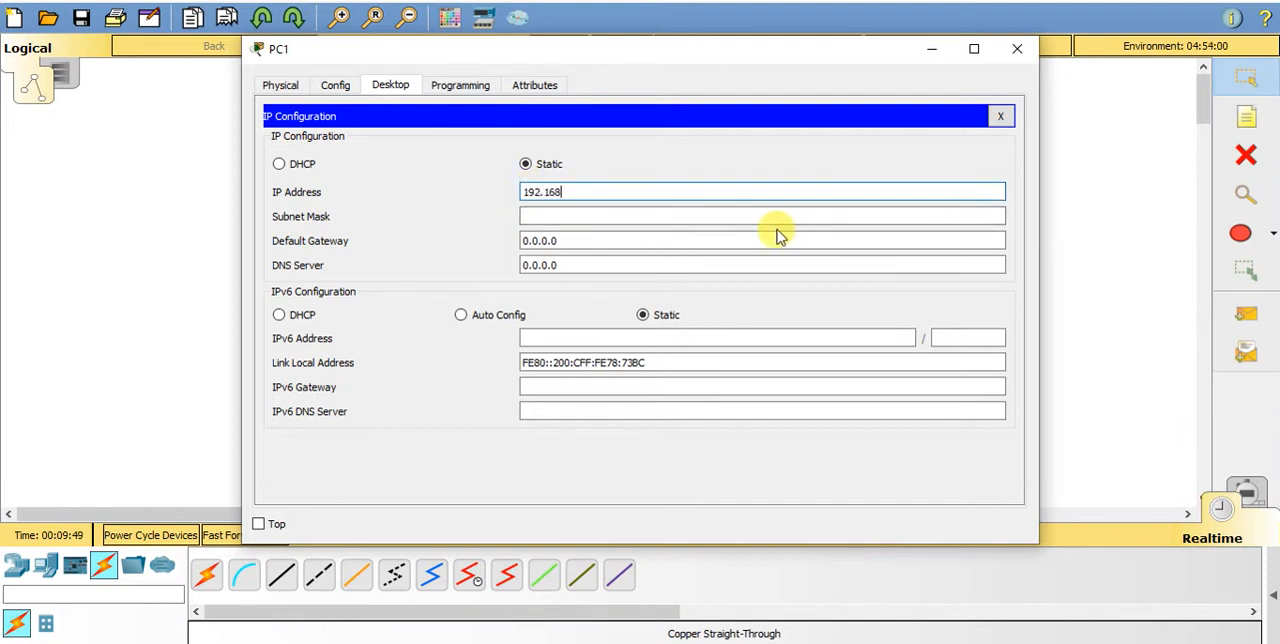
{"action": "type", "text": ".1.3"}
{"action": "key", "text": "Tab"}
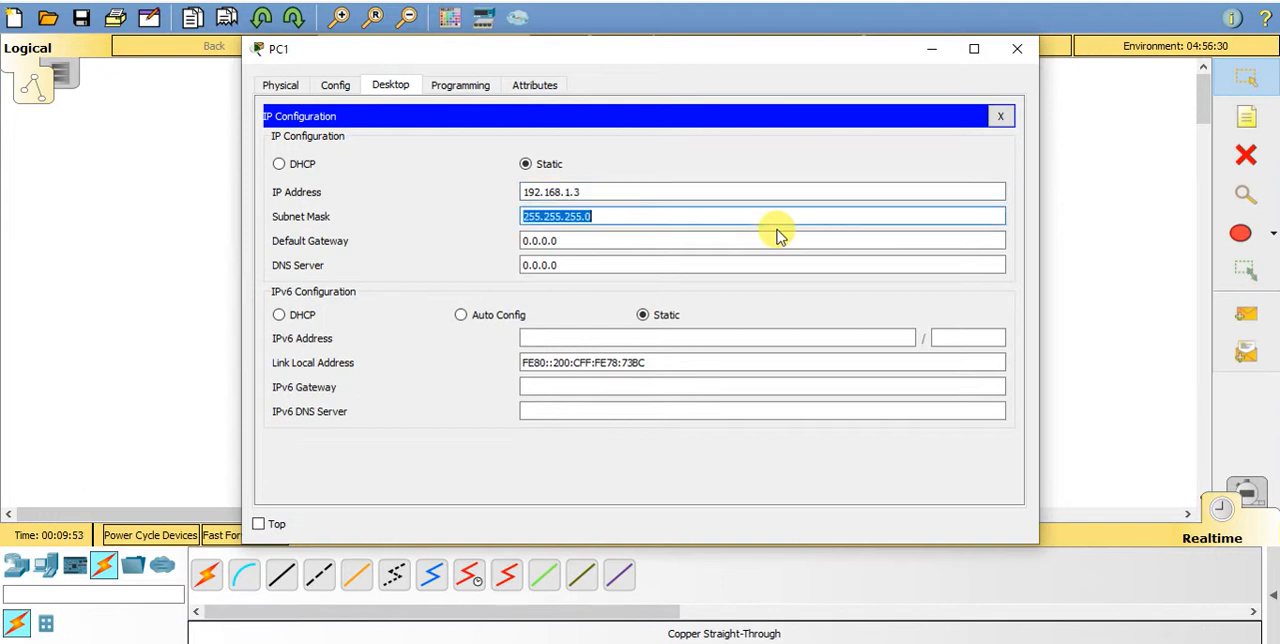
{"action": "left_click", "coordinate": [1018, 56]}
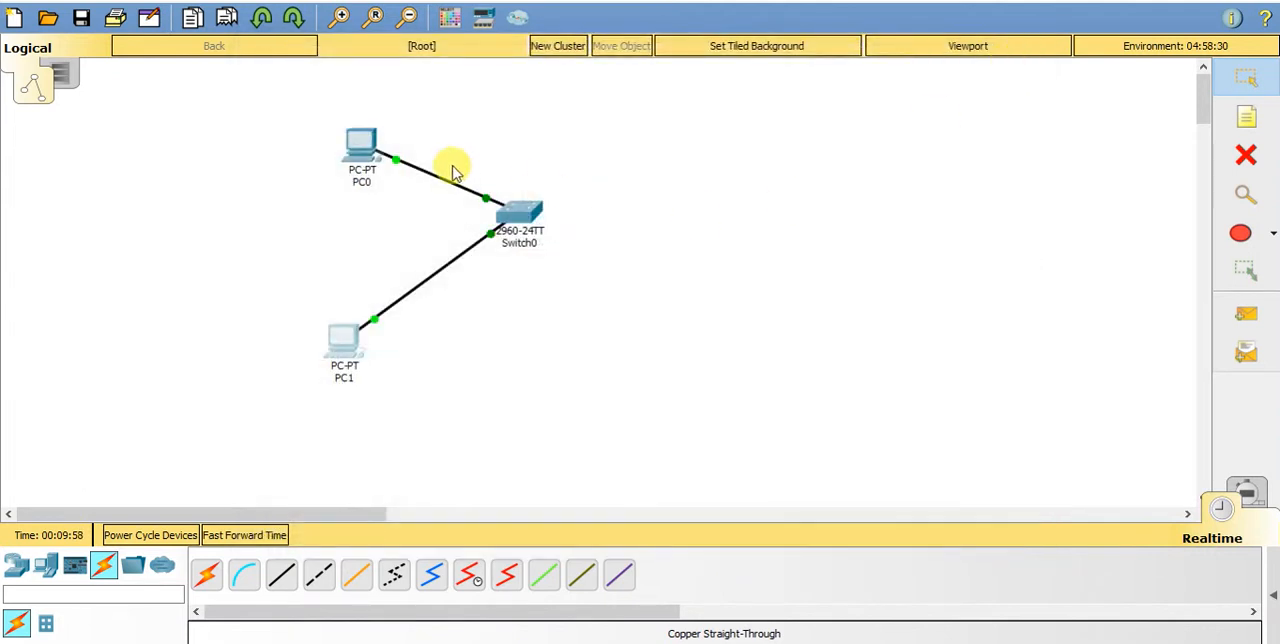
- Review PC0's IP configuration, then examine its global settings, attributes, physical and programming pages
{"action": "left_click", "coordinate": [365, 160]}
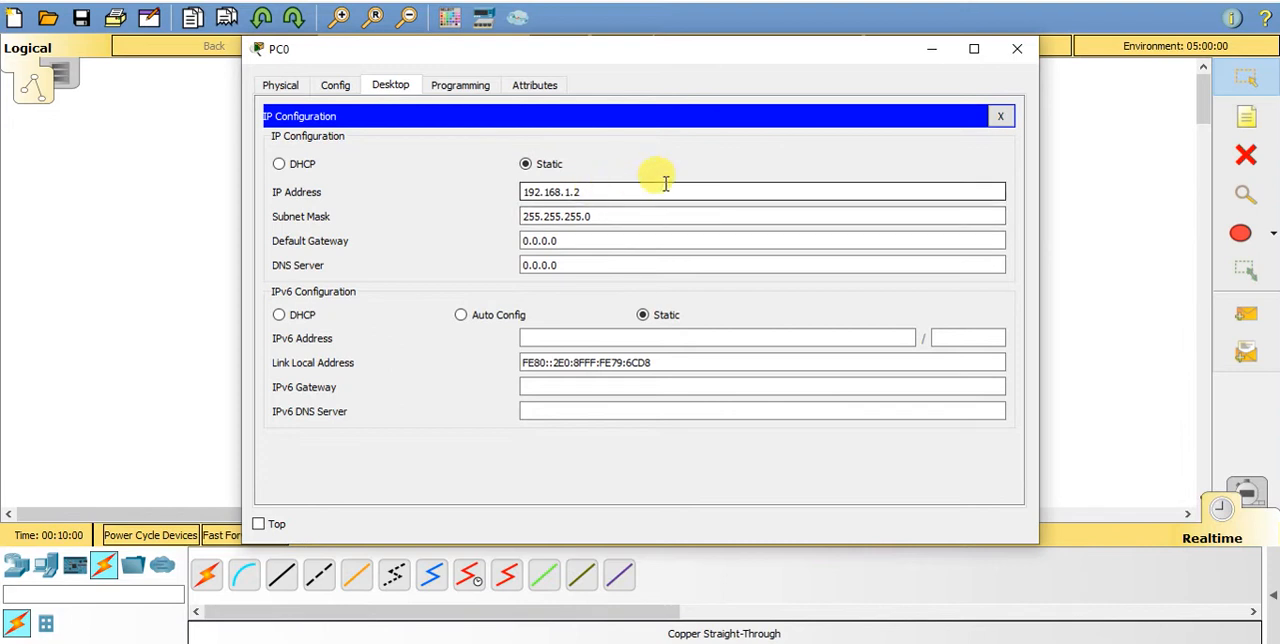
{"action": "left_click", "coordinate": [1017, 48]}
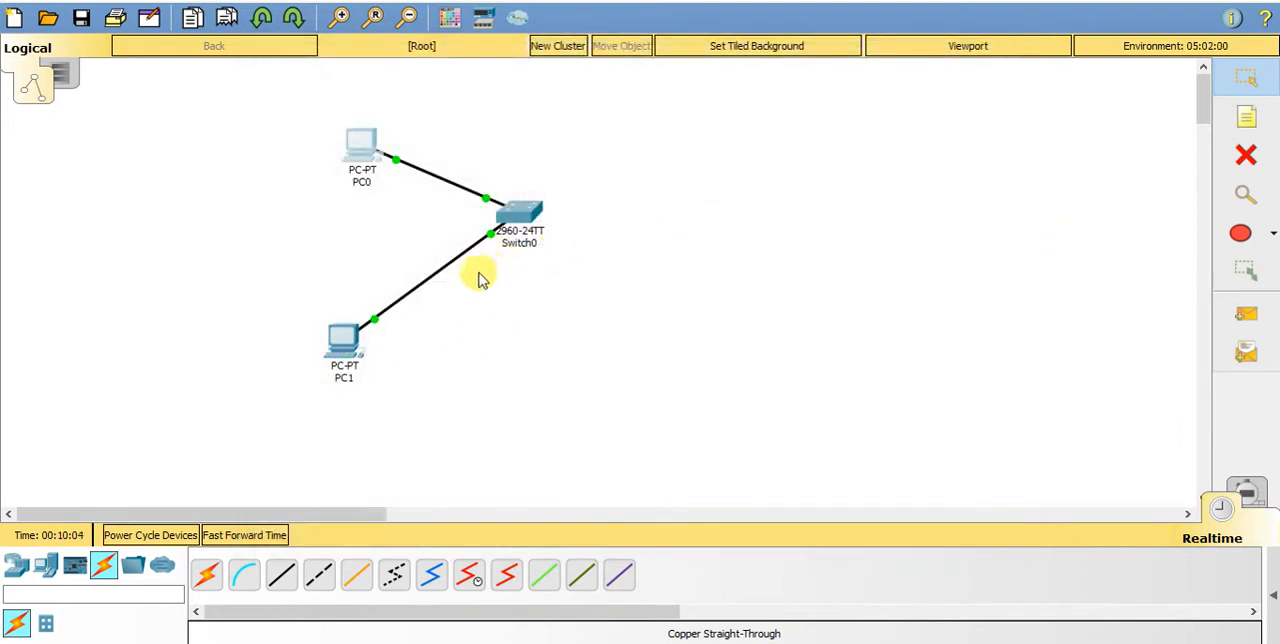
{"action": "mouse_move", "coordinate": [513, 222]}
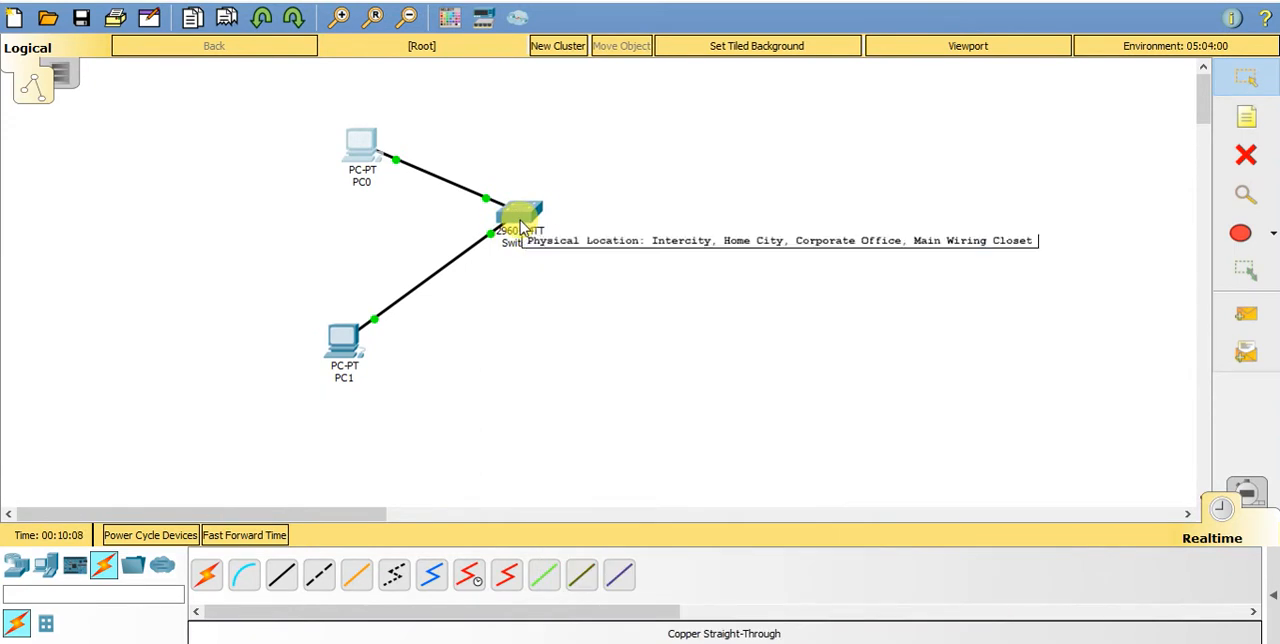
{"action": "left_click", "coordinate": [366, 152]}
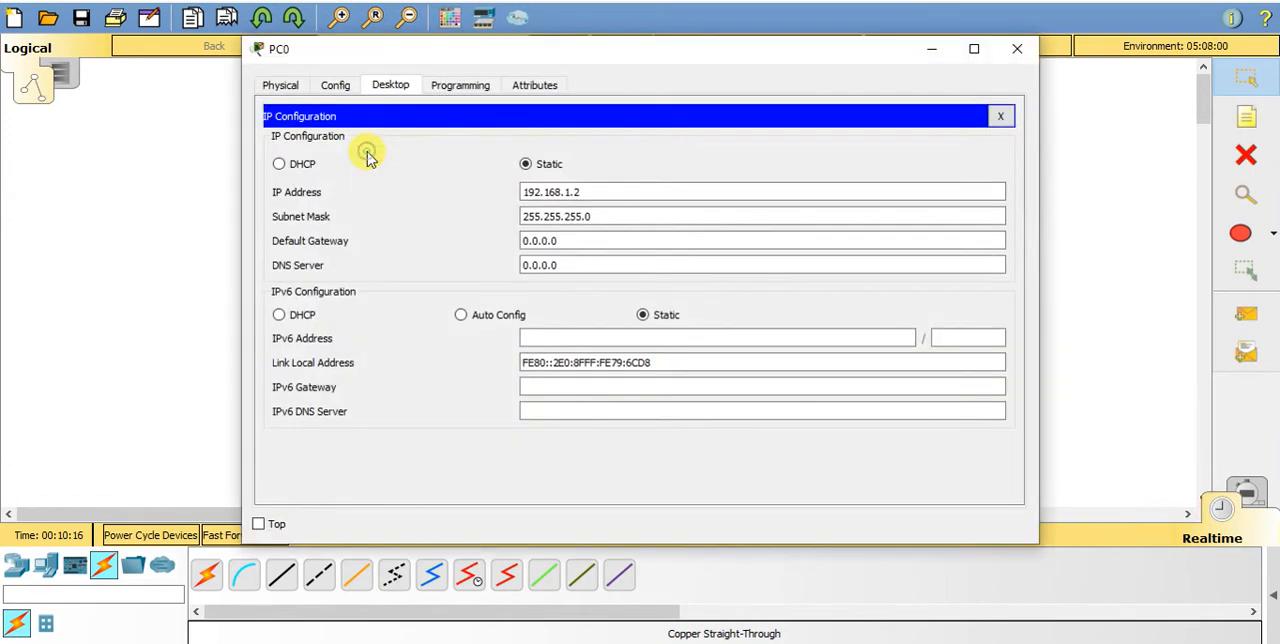
{"action": "left_click", "coordinate": [333, 87]}
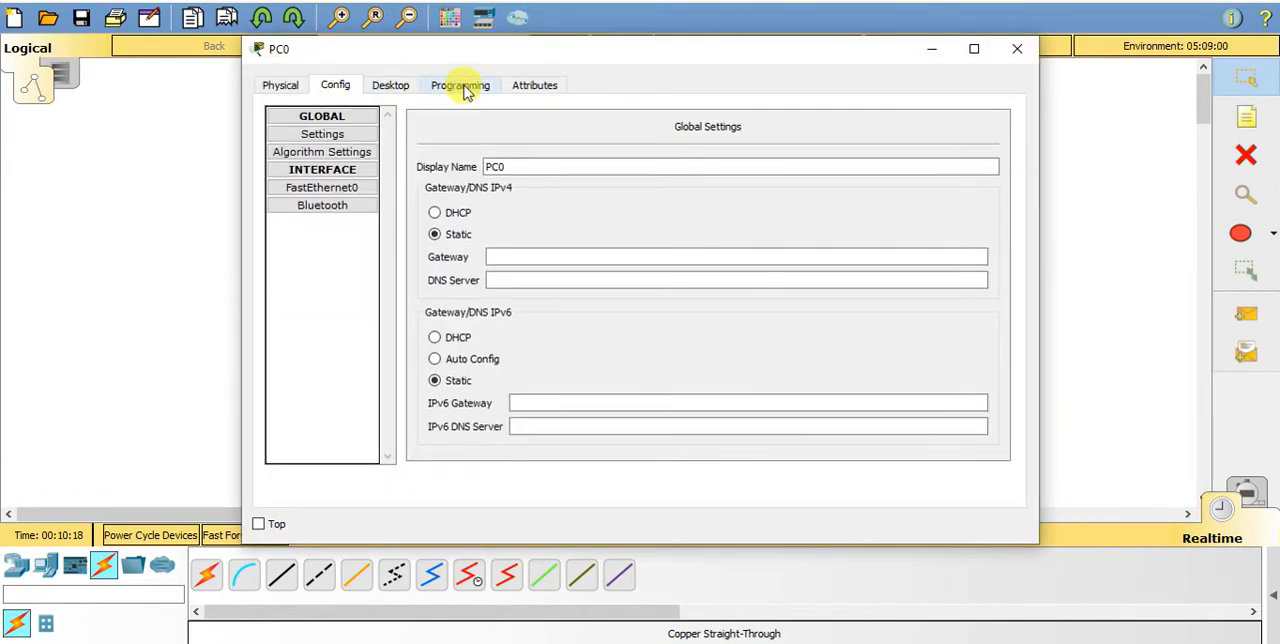
{"action": "left_click", "coordinate": [460, 86]}
{"action": "left_click", "coordinate": [537, 86]}
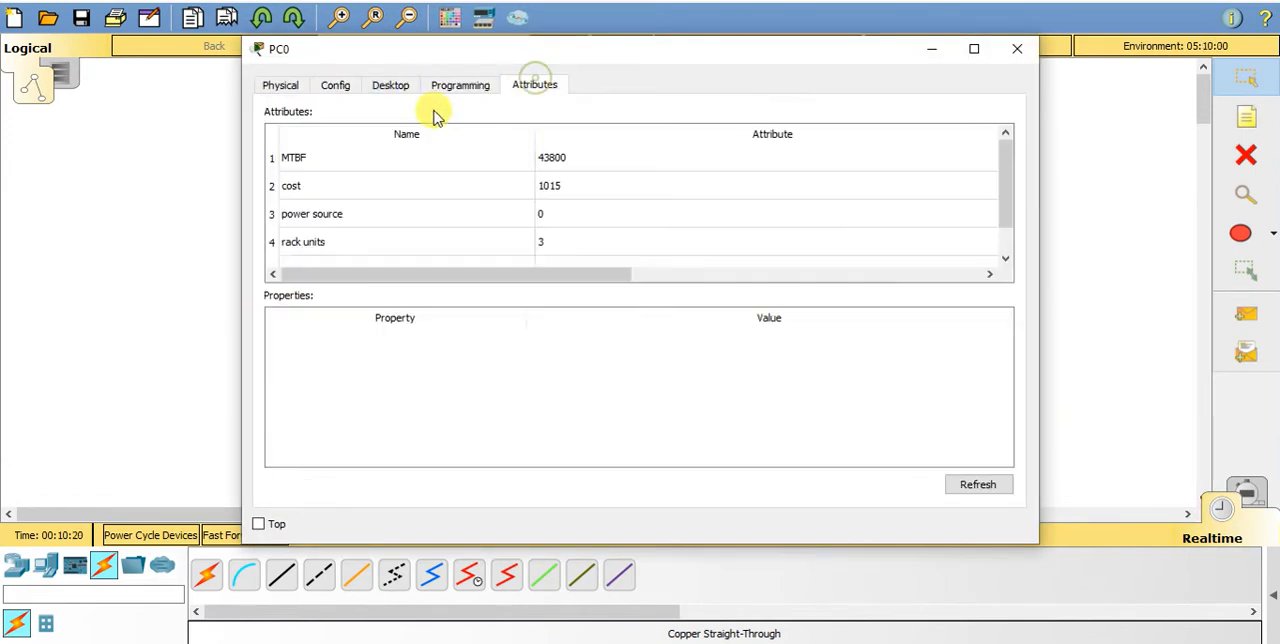
{"action": "left_click", "coordinate": [279, 88]}
{"action": "left_click", "coordinate": [336, 87]}
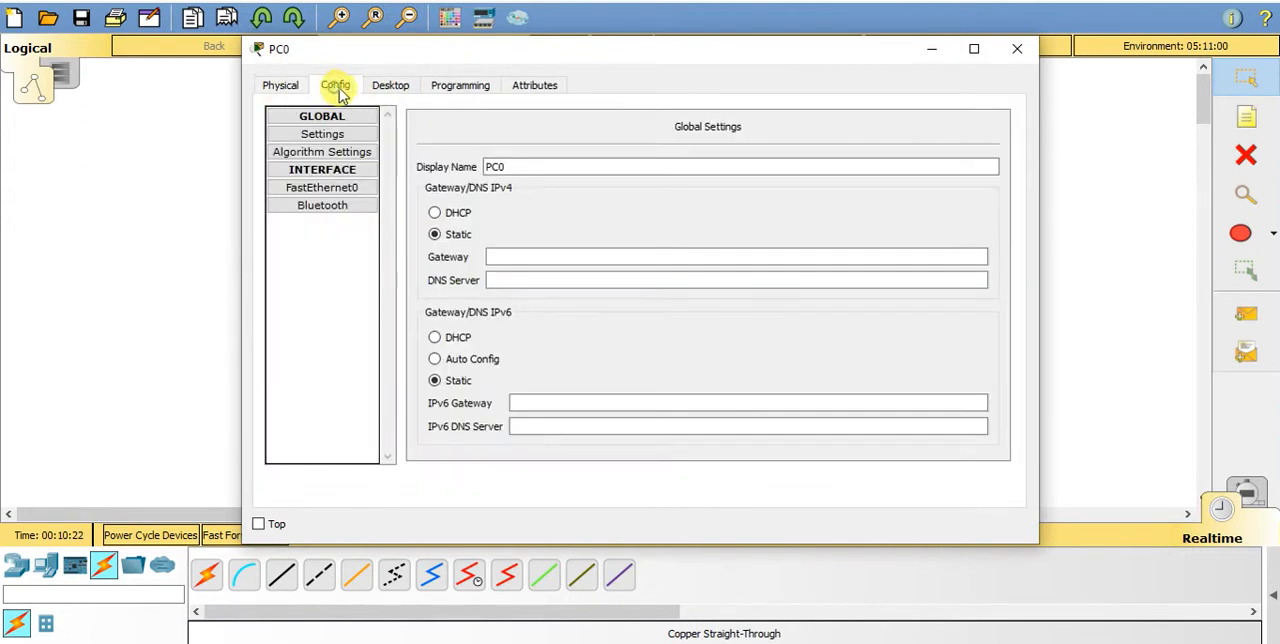
{"action": "left_click", "coordinate": [404, 88]}
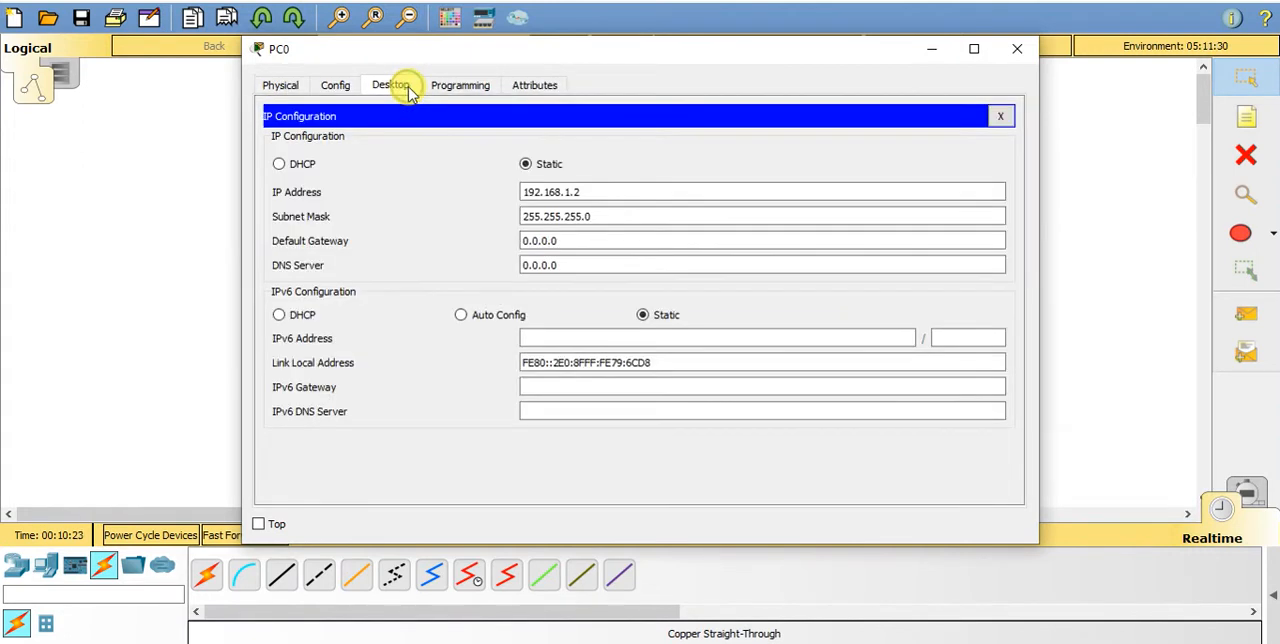
{"action": "left_click", "coordinate": [480, 88]}
{"action": "left_click", "coordinate": [1017, 48]}
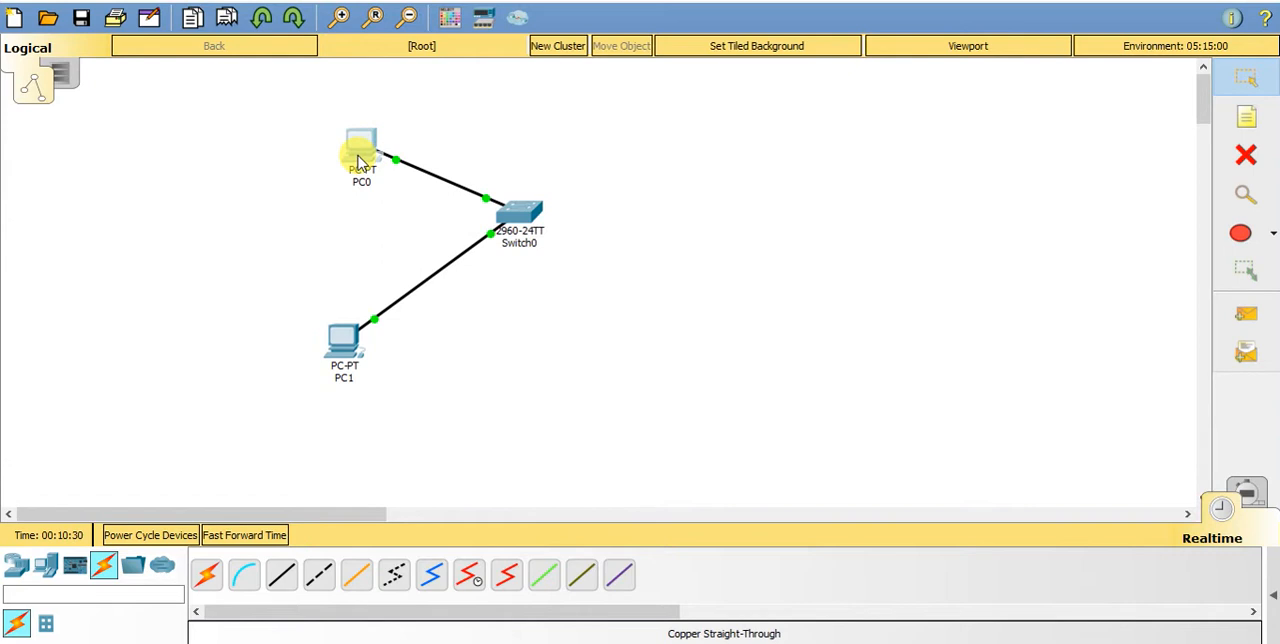
- Look through PC0's global settings, physical modules, terminal port configuration, programming and attributes pages
{"action": "left_click", "coordinate": [354, 150]}
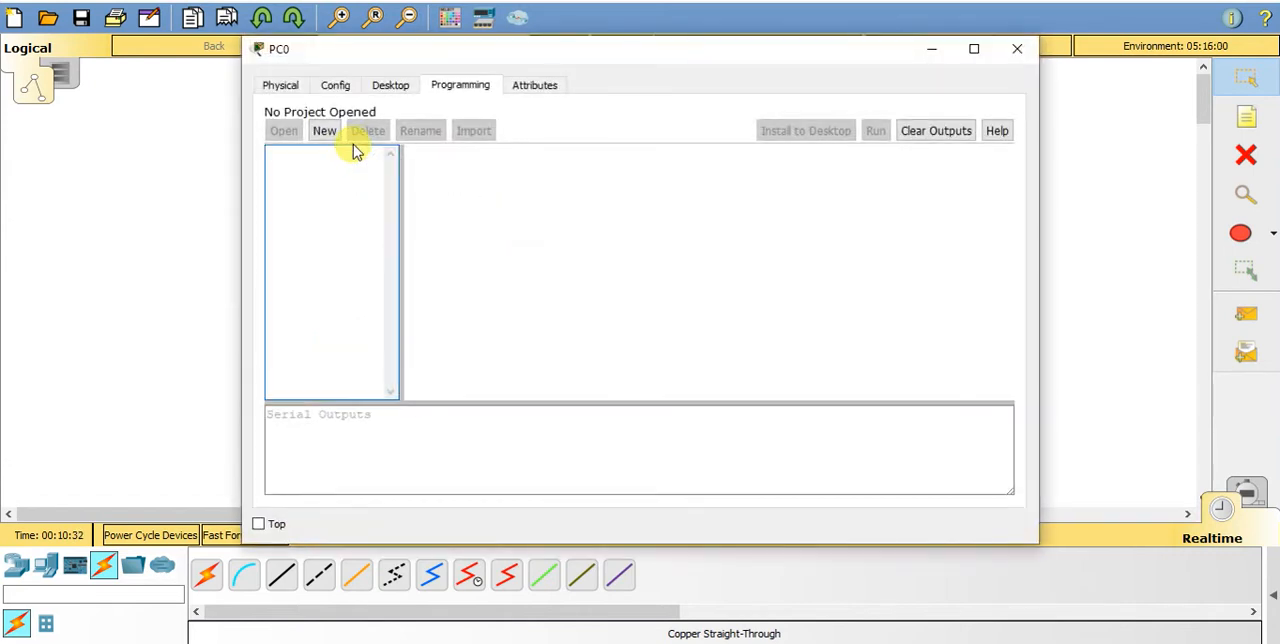
{"action": "left_click", "coordinate": [340, 86]}
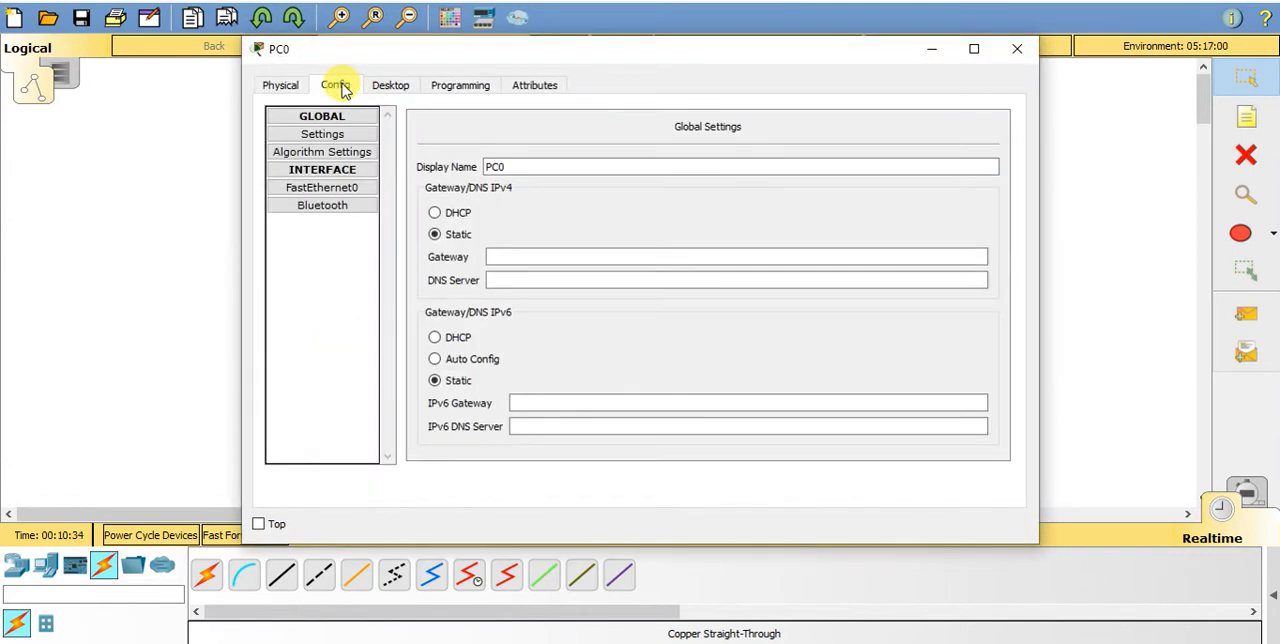
{"action": "left_click", "coordinate": [281, 86]}
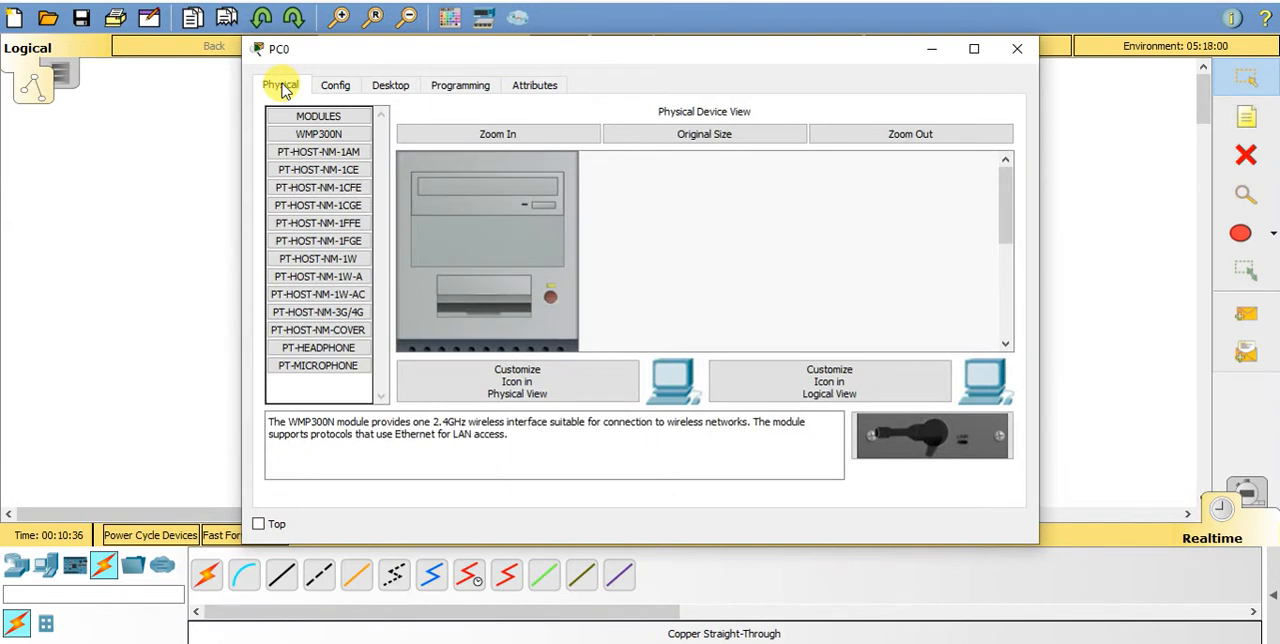
{"action": "left_click", "coordinate": [390, 86]}
{"action": "left_click", "coordinate": [660, 187]}
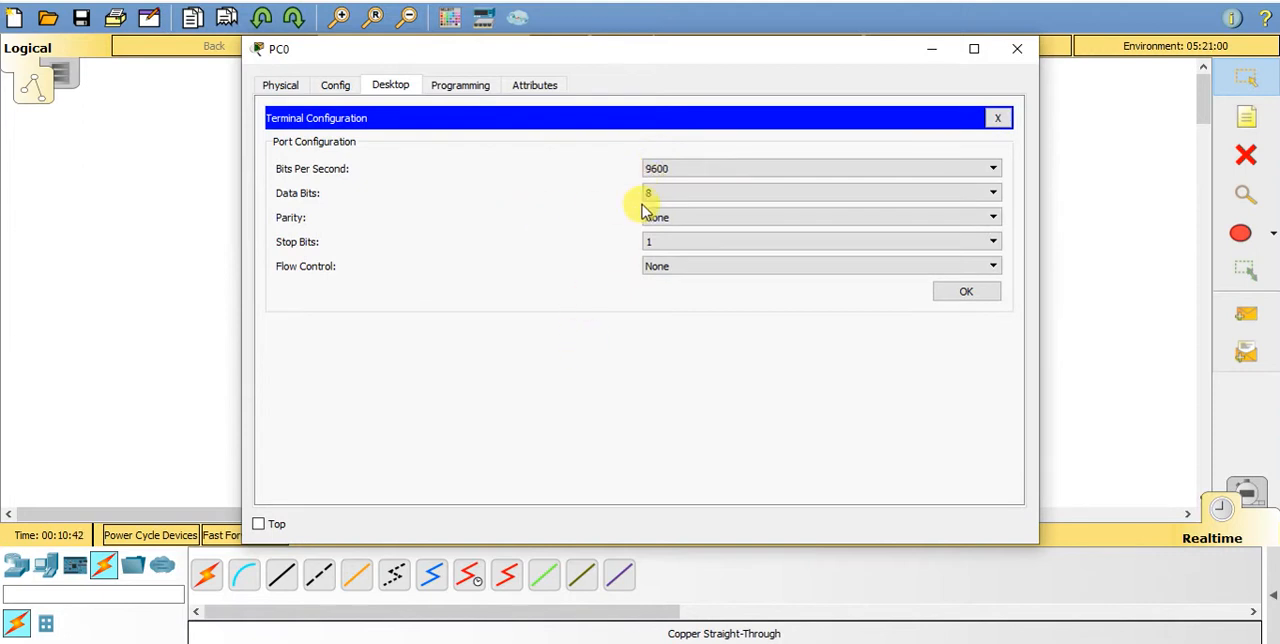
{"action": "left_click", "coordinate": [466, 88]}
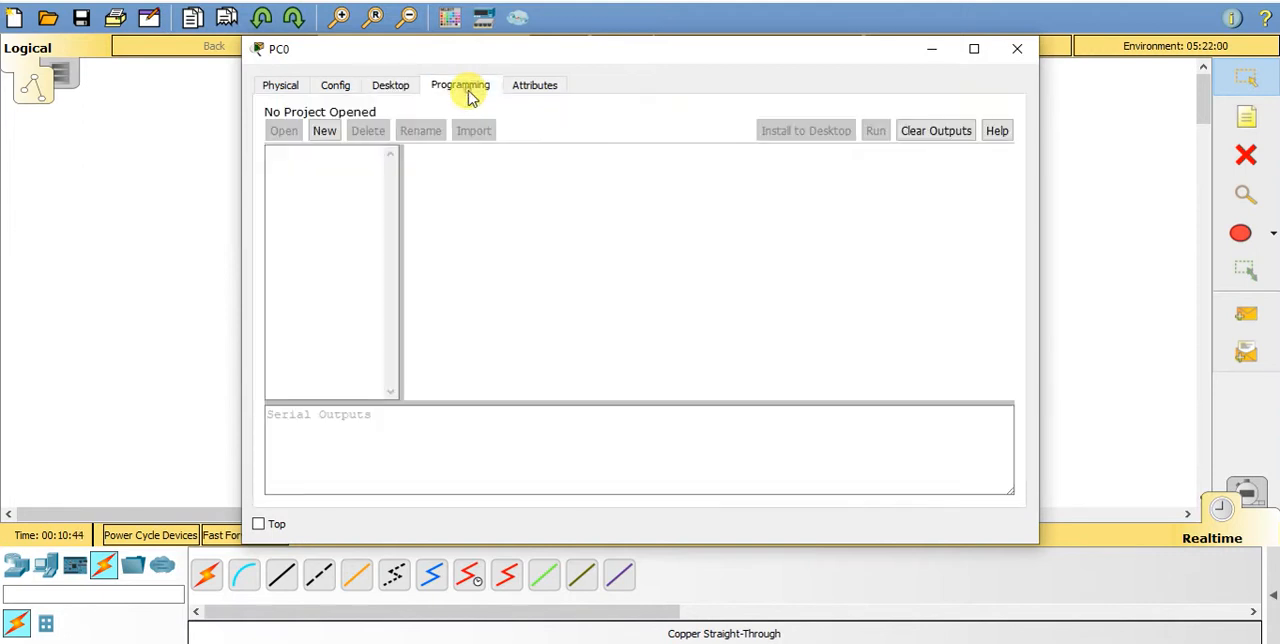
{"action": "left_click", "coordinate": [545, 84]}
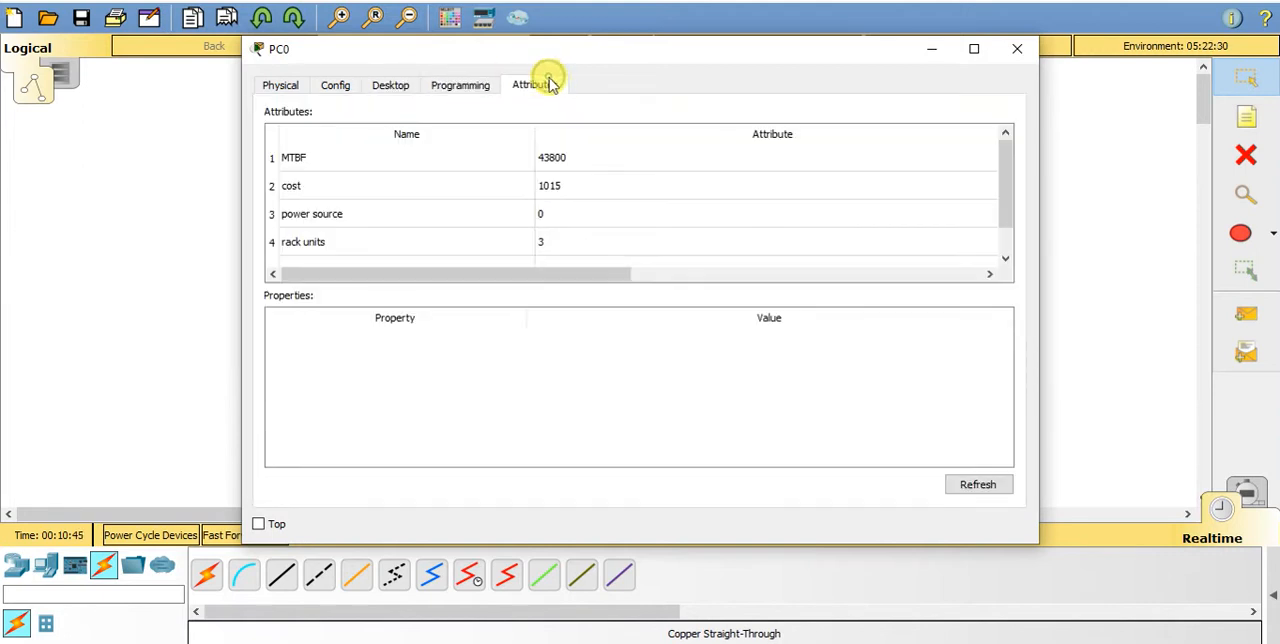
{"action": "left_click", "coordinate": [337, 86]}
{"action": "left_click", "coordinate": [385, 90]}
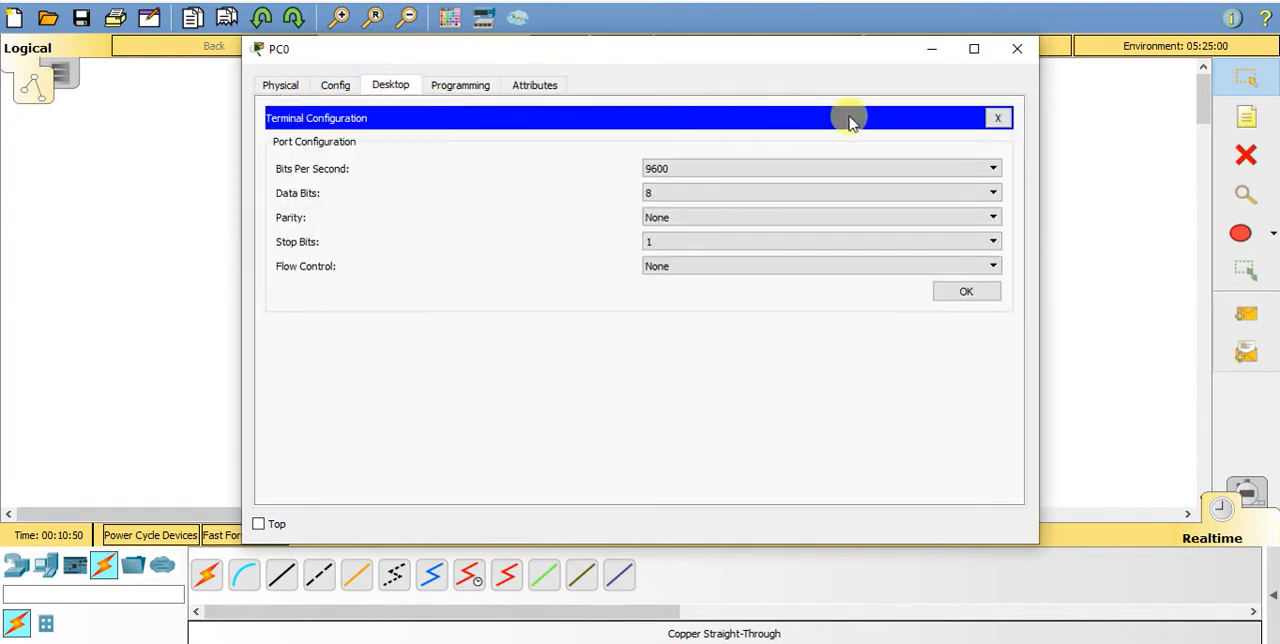
{"action": "left_click", "coordinate": [998, 118]}
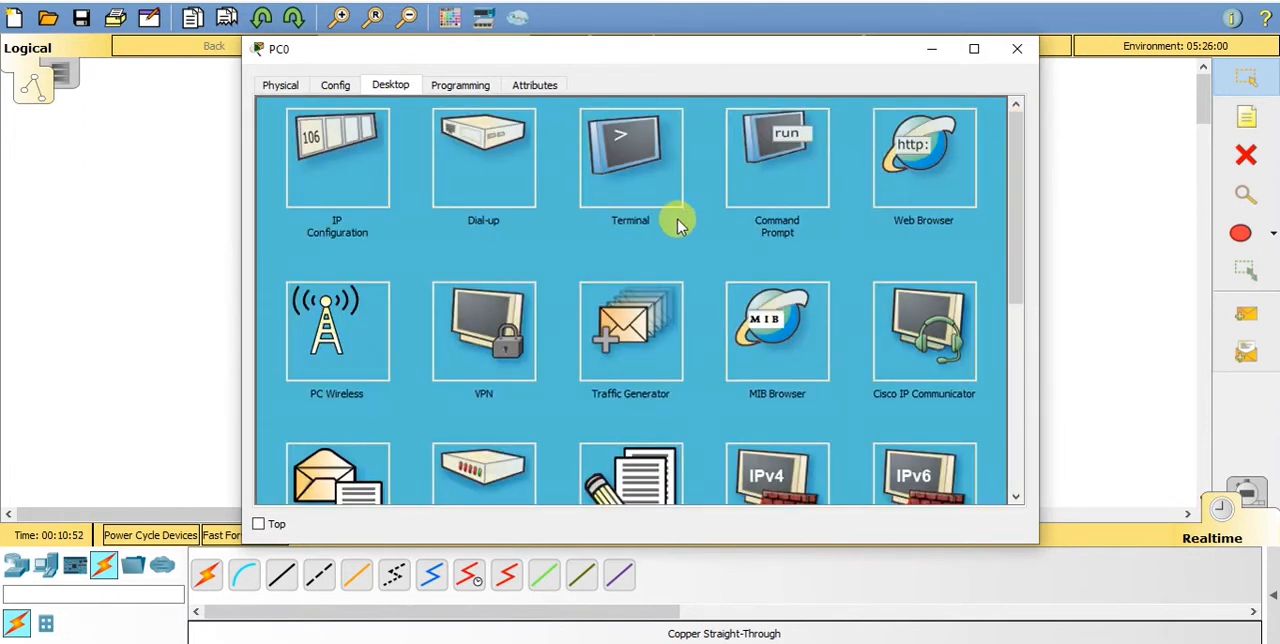
- Run ipconfig in PC0's command prompt to check its IP settings
{"action": "left_click", "coordinate": [750, 160]}
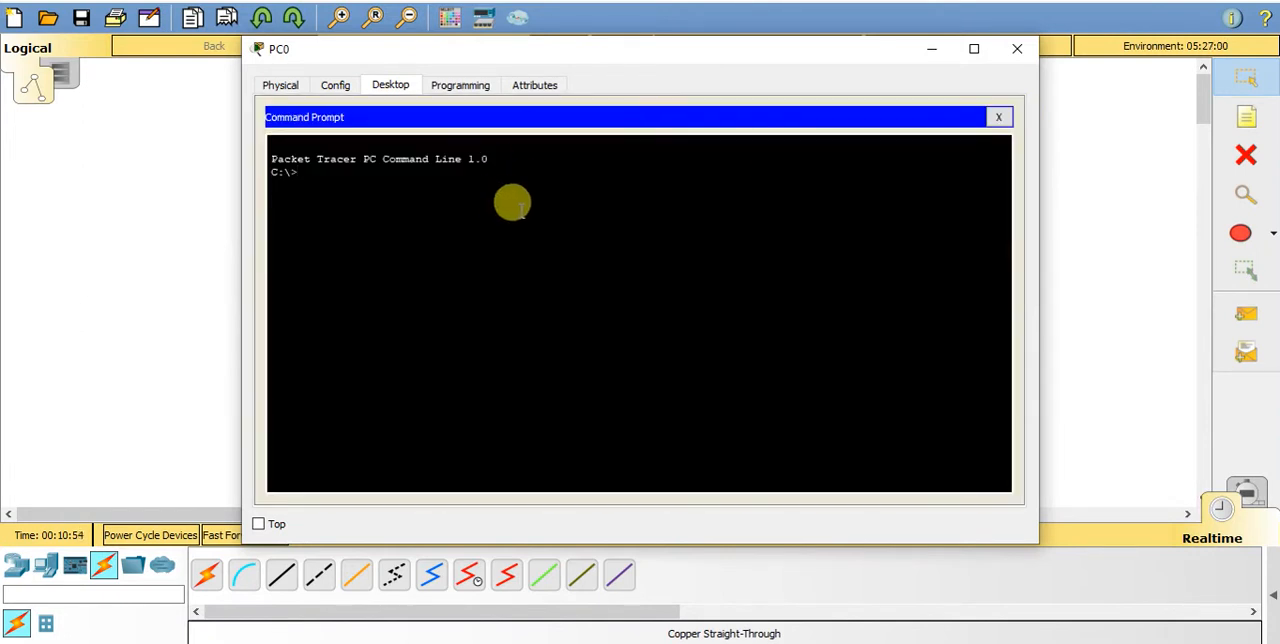
{"action": "key", "text": "Return"}
{"action": "key", "text": "Return"}
{"action": "type", "text": "ipconfig"}
{"action": "key", "text": "Return"}
{"action": "key", "text": "Return"}
{"action": "key", "text": "Return"}
{"action": "key", "text": "Return"}
{"action": "key", "text": "Return"}
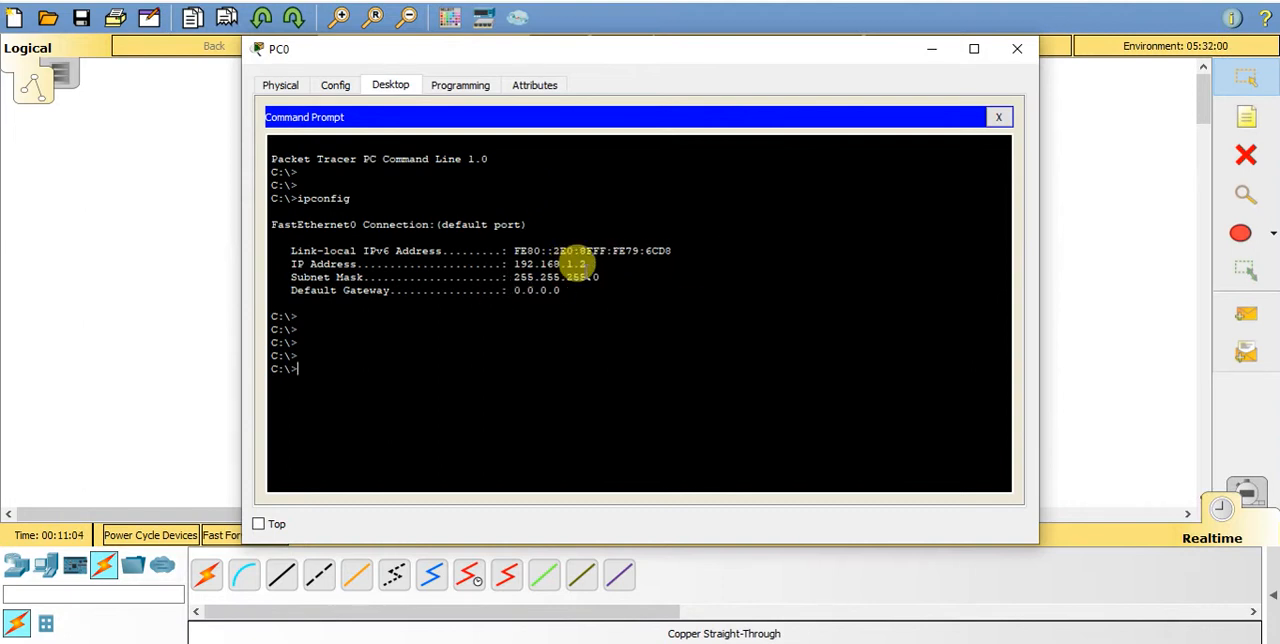
- Copy PC0's IP address from the ipconfig output and reuse it, changing the last digit to 3, to ping 192.168.1.3 from PC0
{"action": "left_click_drag", "start_coordinate": [512, 263], "coordinate": [585, 262]}
{"action": "key", "text": "ctrl+c"}
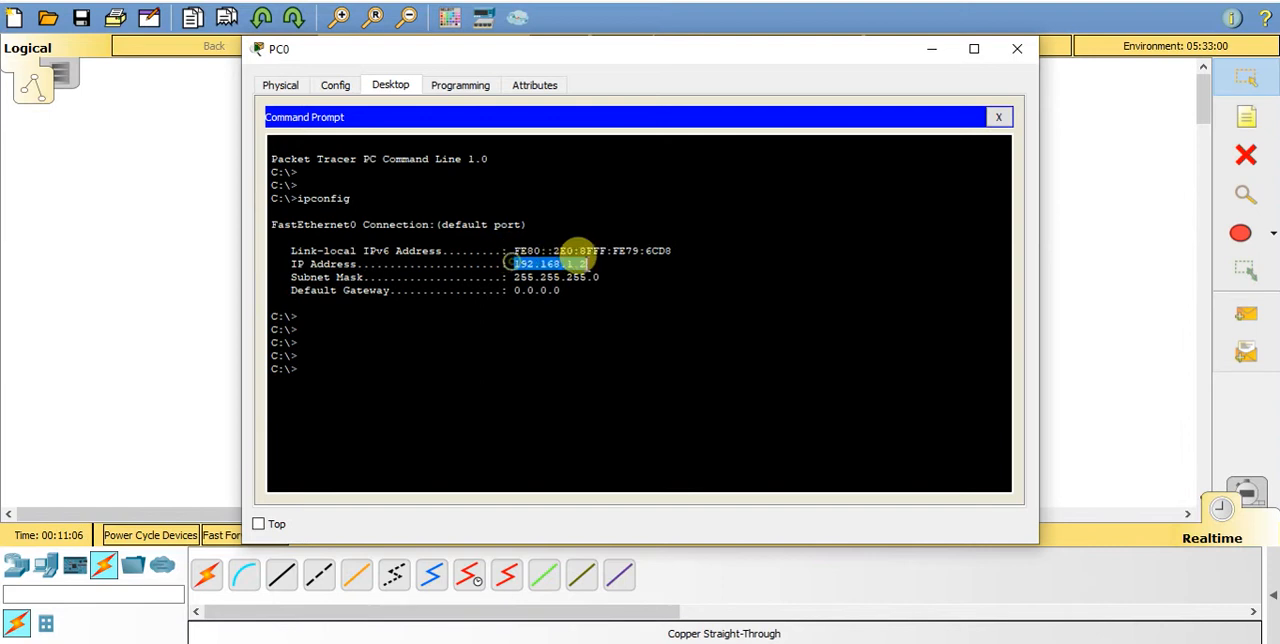
{"action": "right_click", "coordinate": [570, 268]}
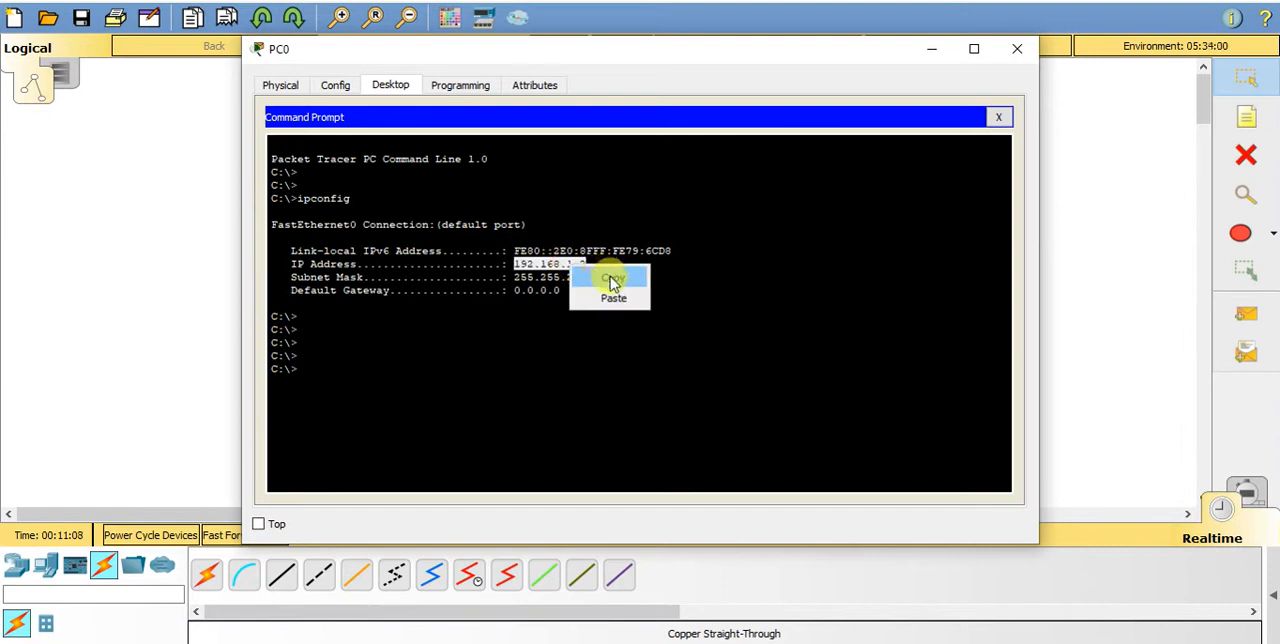
{"action": "left_click", "coordinate": [610, 278]}
{"action": "left_click", "coordinate": [471, 341]}
{"action": "type", "text": "ping"}
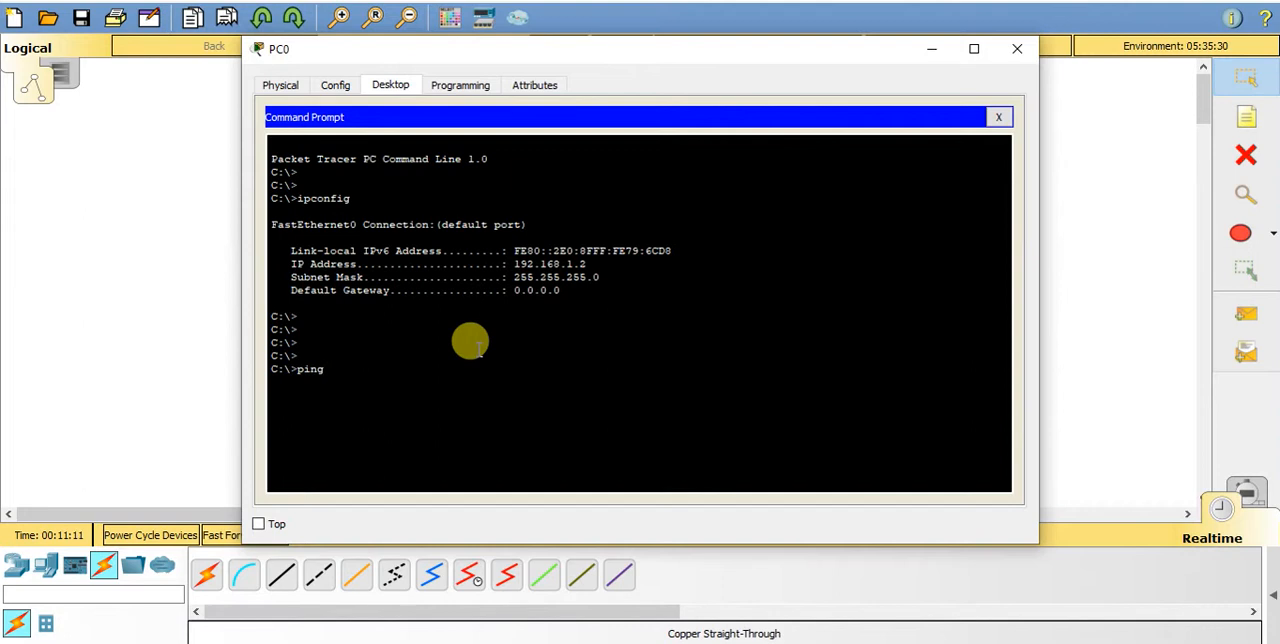
{"action": "right_click", "coordinate": [471, 342]}
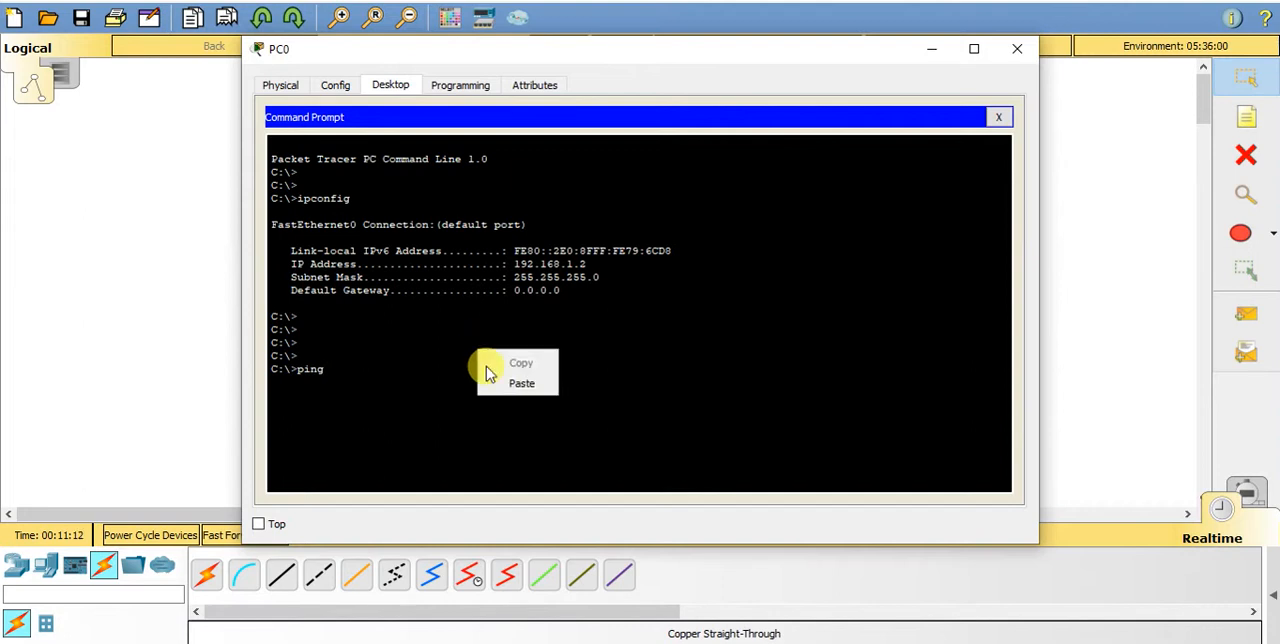
{"action": "left_click", "coordinate": [518, 387]}
{"action": "key", "text": "BackSpace"}
{"action": "type", "text": "3"}
{"action": "key", "text": "Return"}
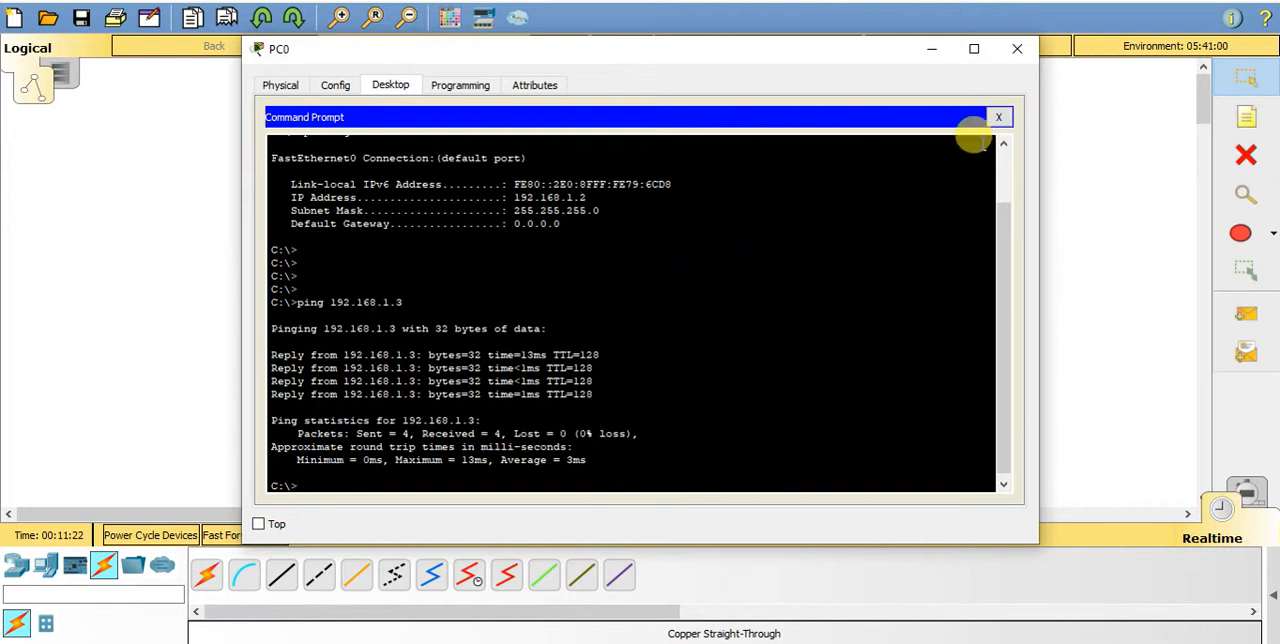
{"action": "left_click", "coordinate": [998, 118]}
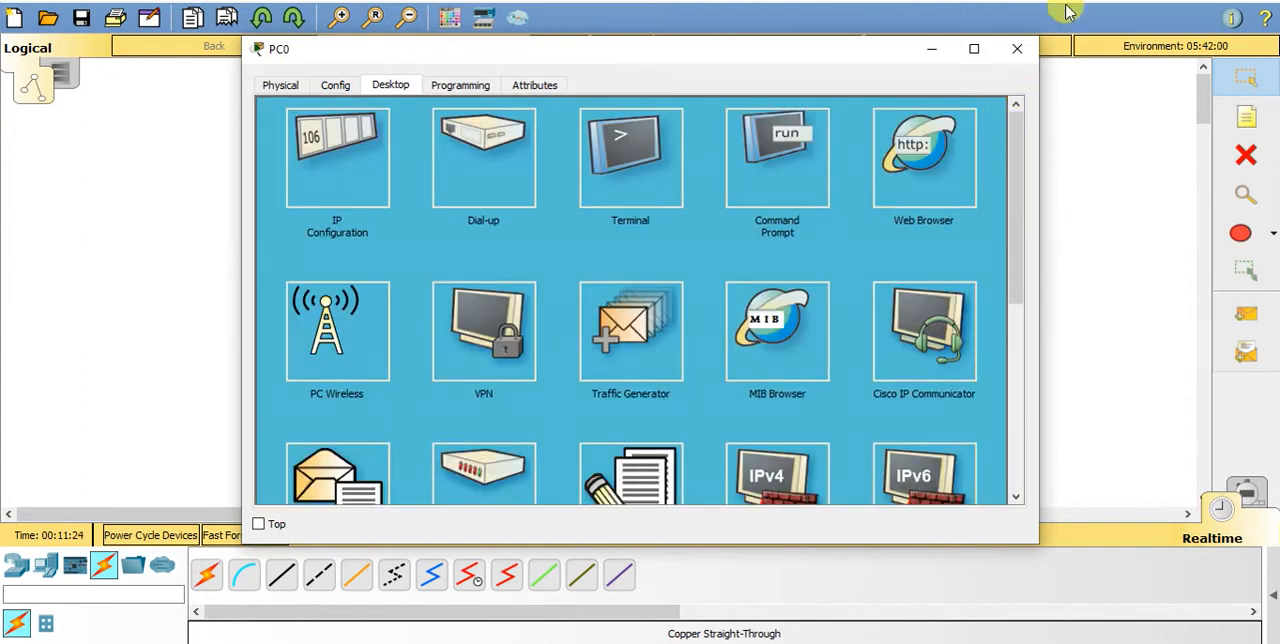
{"action": "left_click", "coordinate": [1020, 47]}
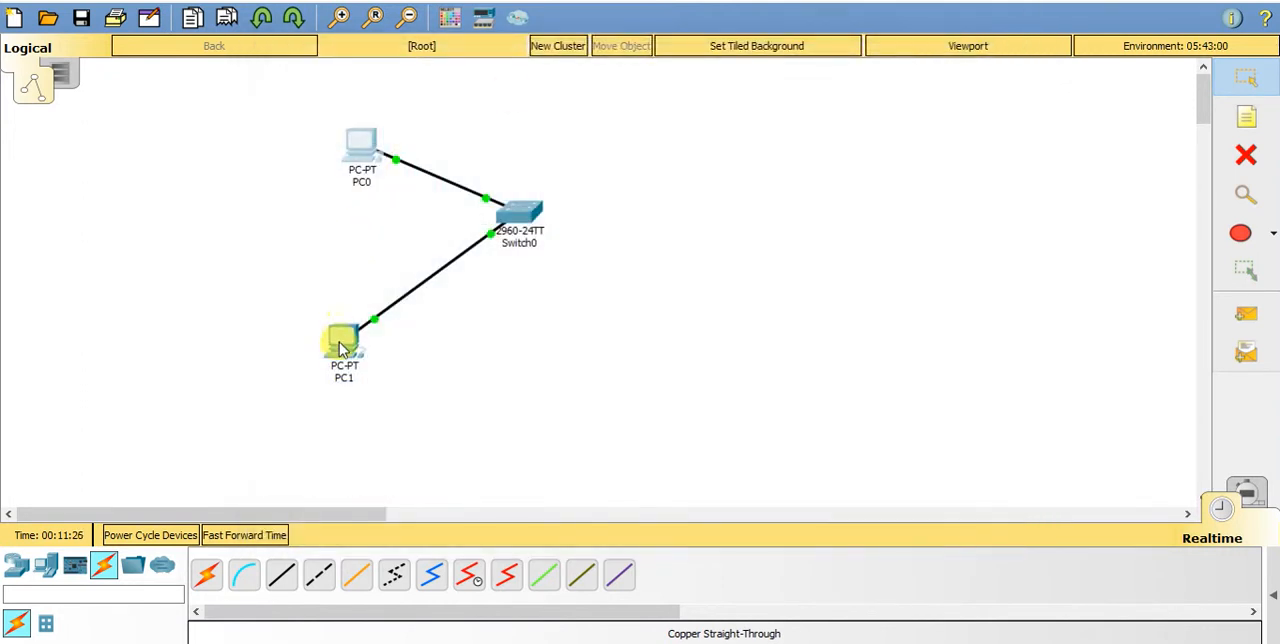
- Run ipconfig in PC1's command prompt to check its IP settings
{"action": "left_click", "coordinate": [338, 350]}
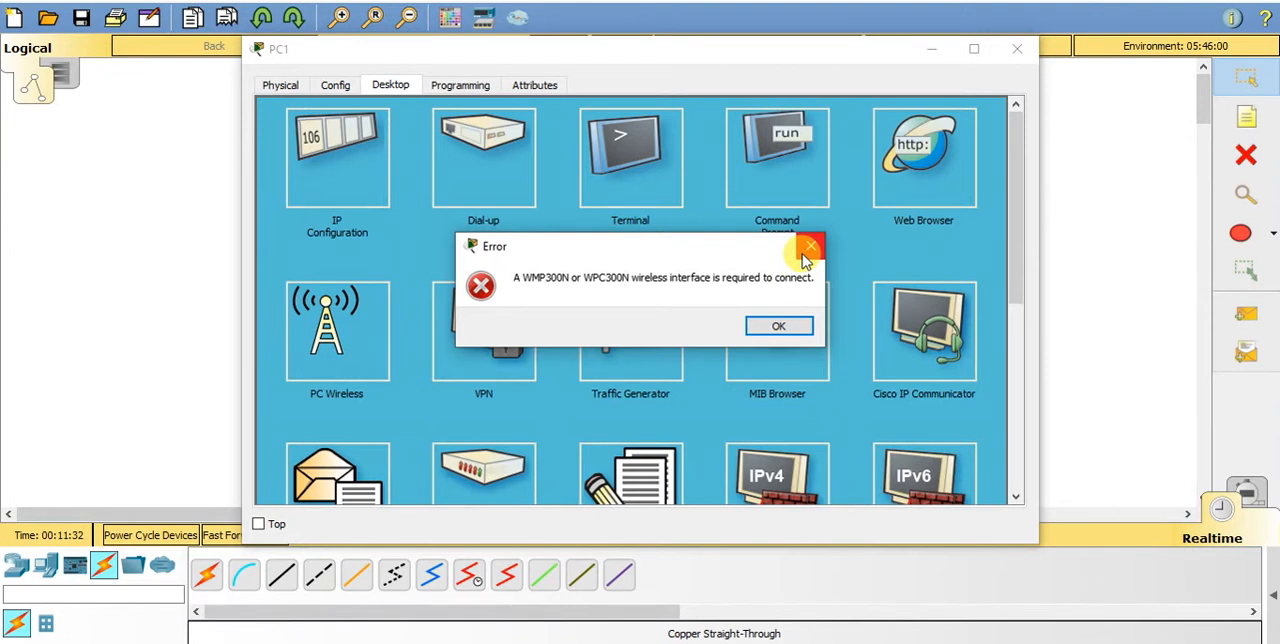
{"action": "left_click", "coordinate": [778, 326]}
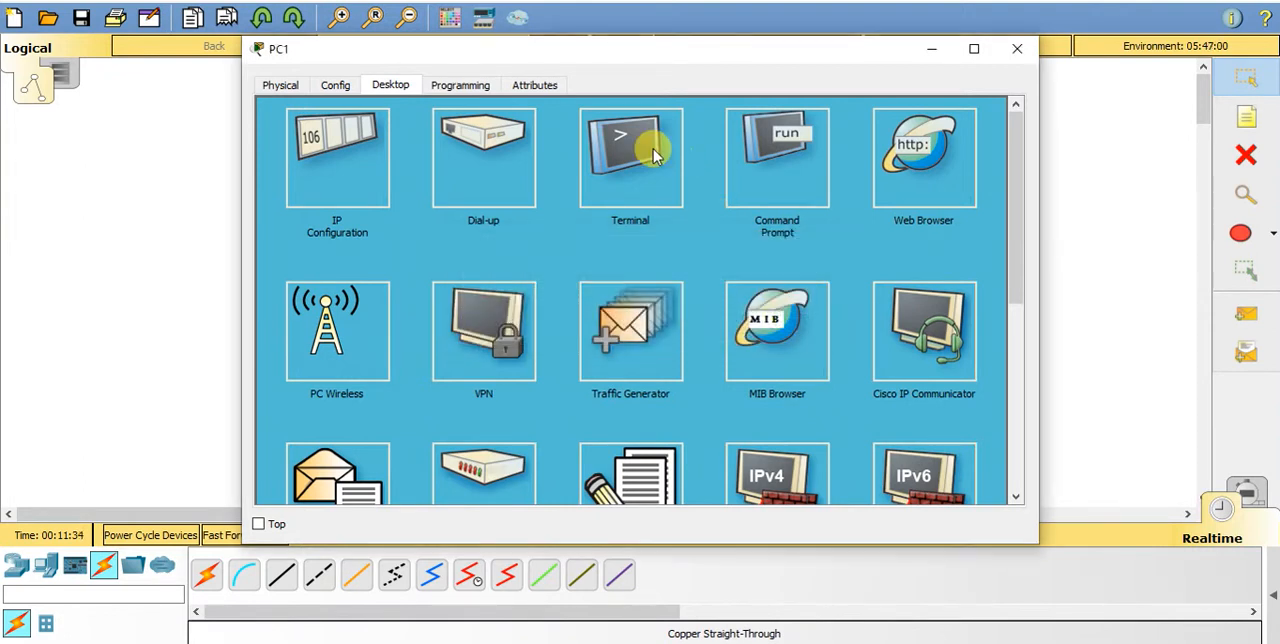
{"action": "left_click", "coordinate": [799, 160]}
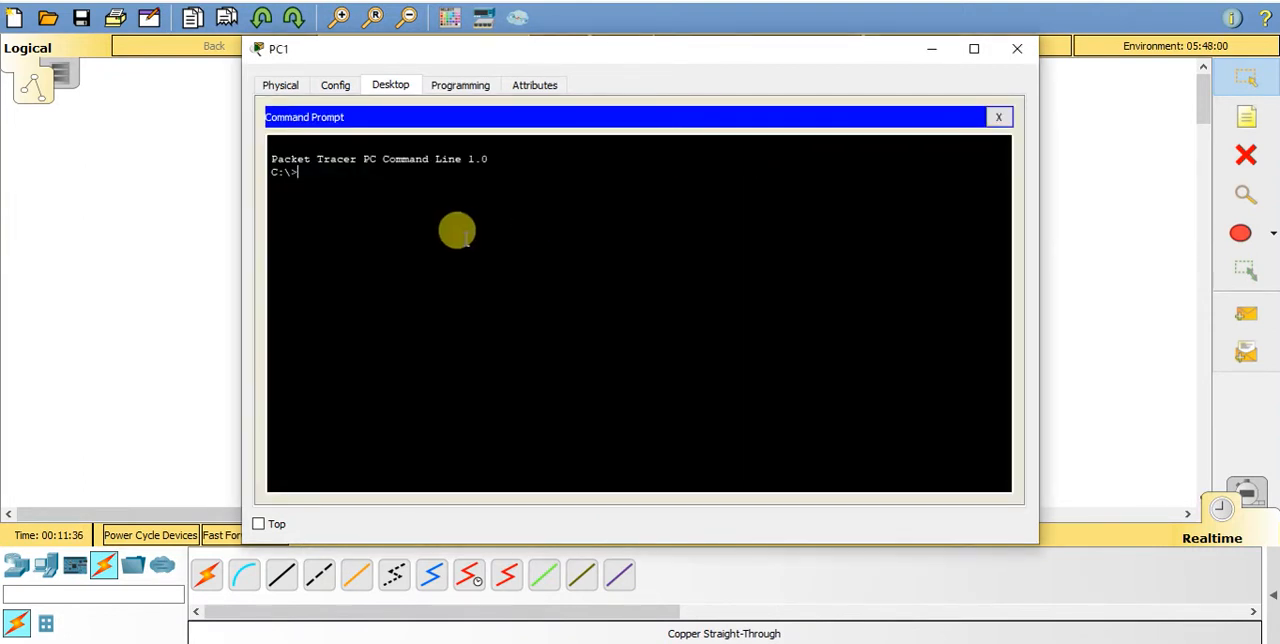
{"action": "type", "text": "ipco"}
{"action": "key", "text": "BackSpace"}
{"action": "key", "text": "BackSpace"}
{"action": "key", "text": "BackSpace"}
{"action": "type", "text": "ipconfig"}
{"action": "key", "text": "Return"}
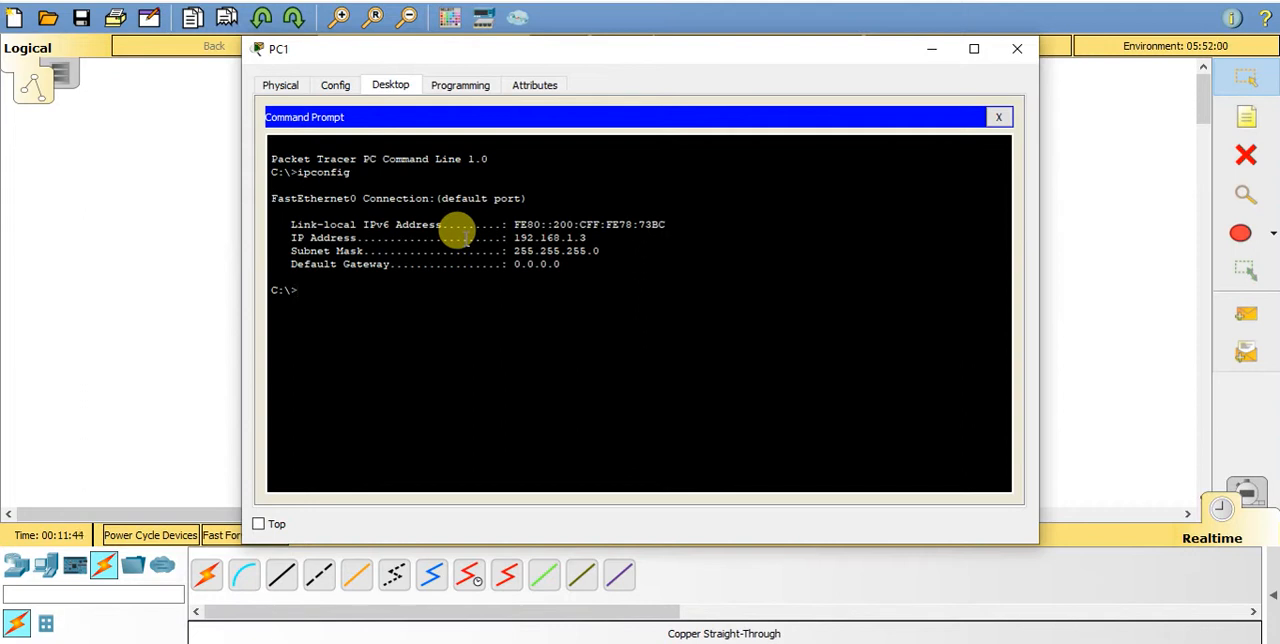
- Ping PC0 at 192.168.1.2 from PC1's command prompt using the copied address, and close PC1's window
{"action": "type", "text": "ping"}
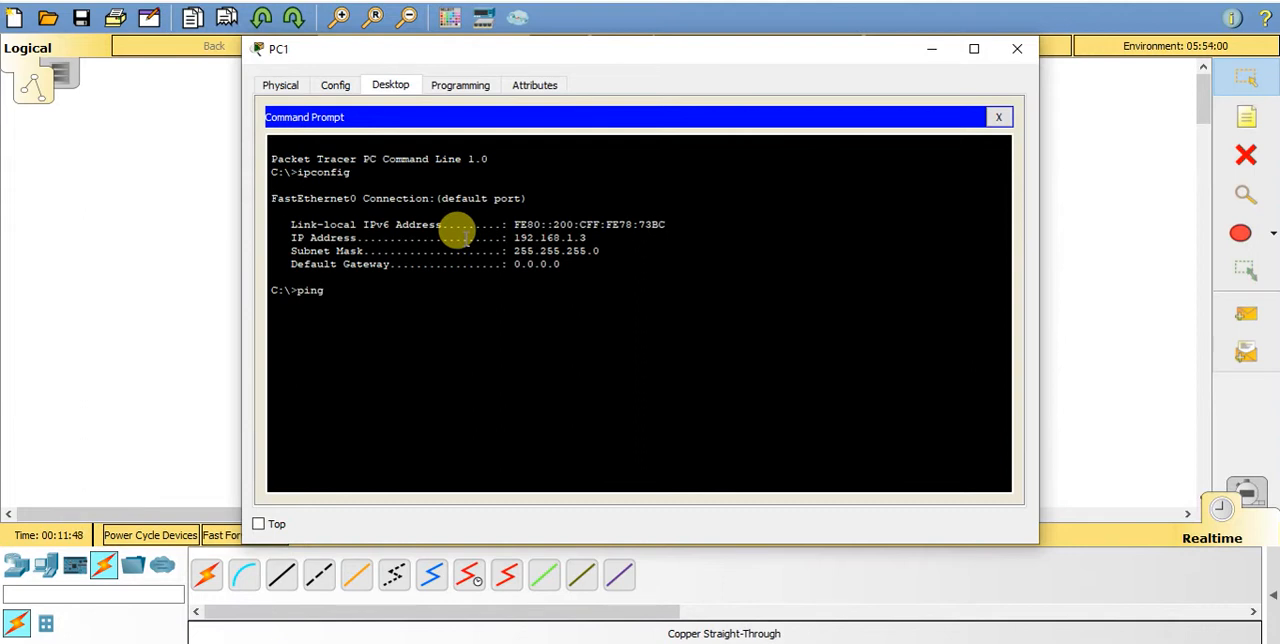
{"action": "right_click", "coordinate": [560, 300]}
{"action": "left_click", "coordinate": [589, 337]}
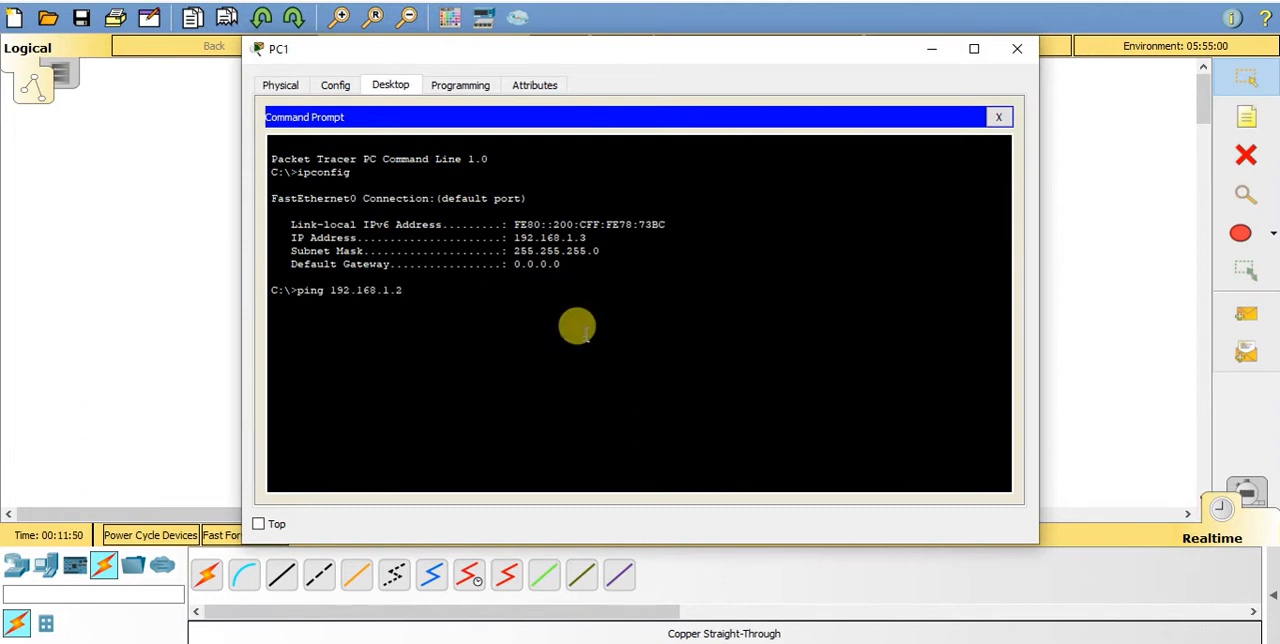
{"action": "key", "text": "Return"}
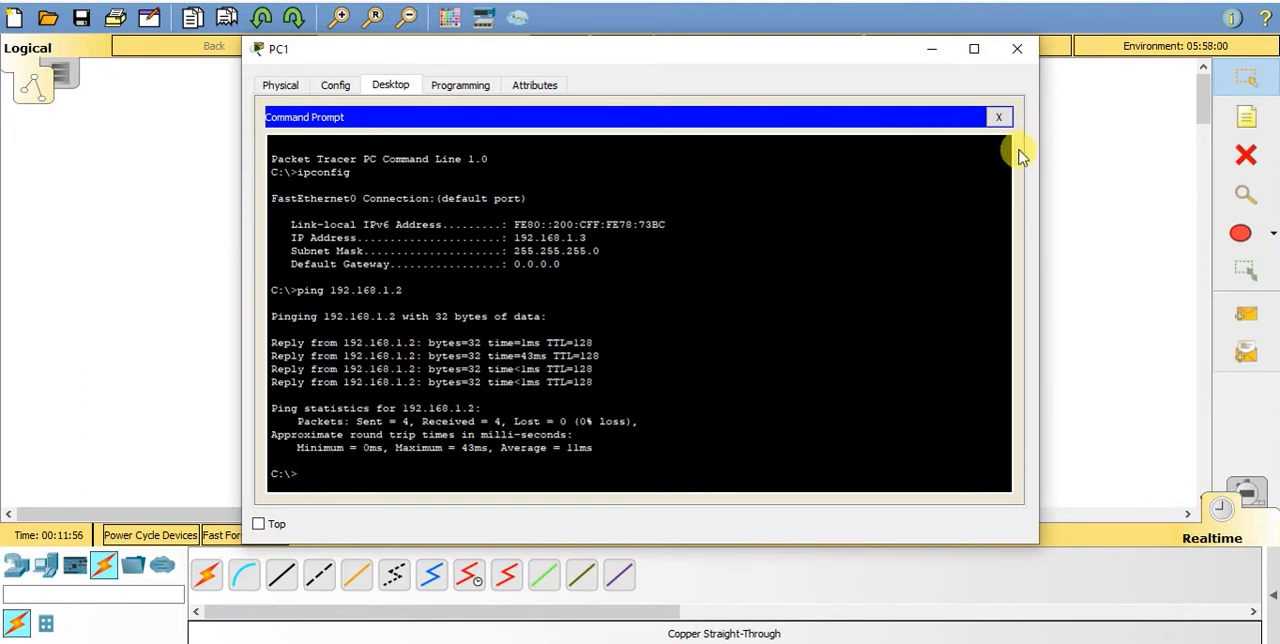
{"action": "left_click", "coordinate": [1017, 49]}
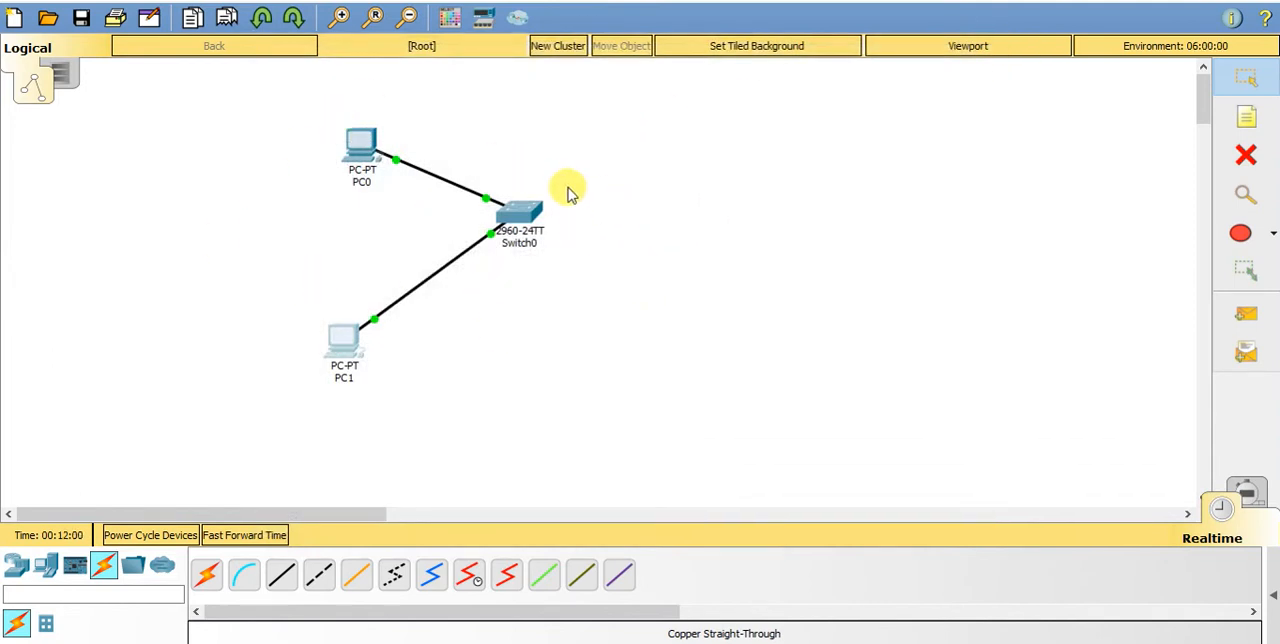
- Open Switch0's command line interface and enlarge its window to show more of the output
{"action": "left_click", "coordinate": [530, 220]}
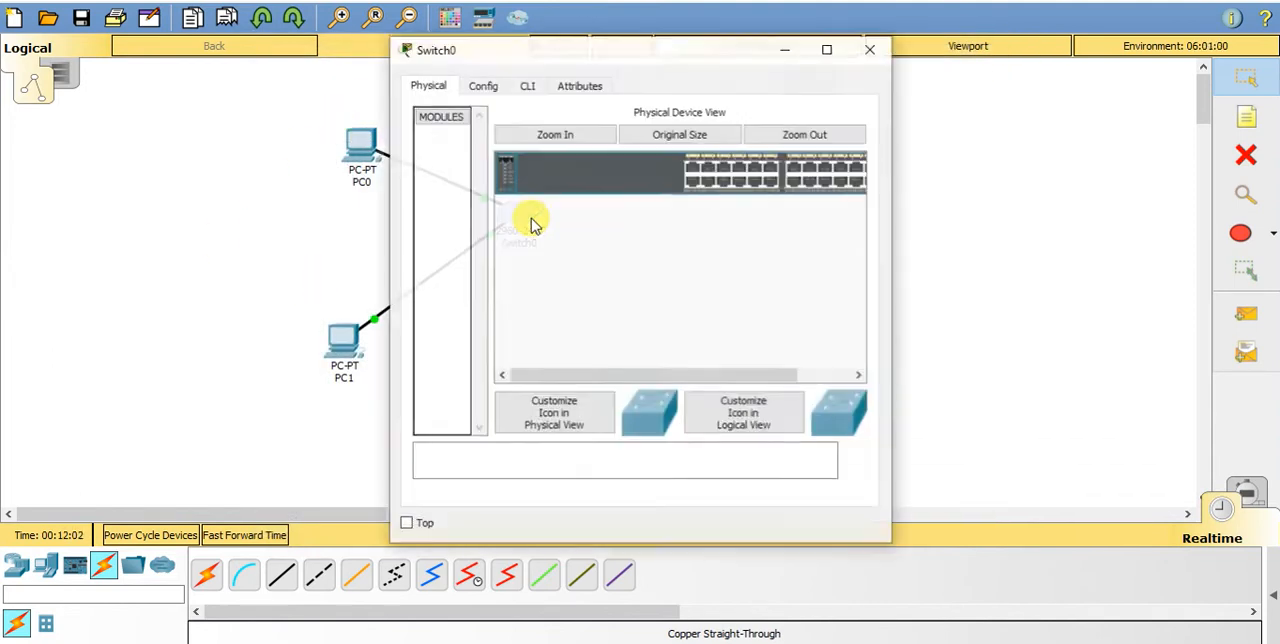
{"action": "left_click", "coordinate": [487, 88]}
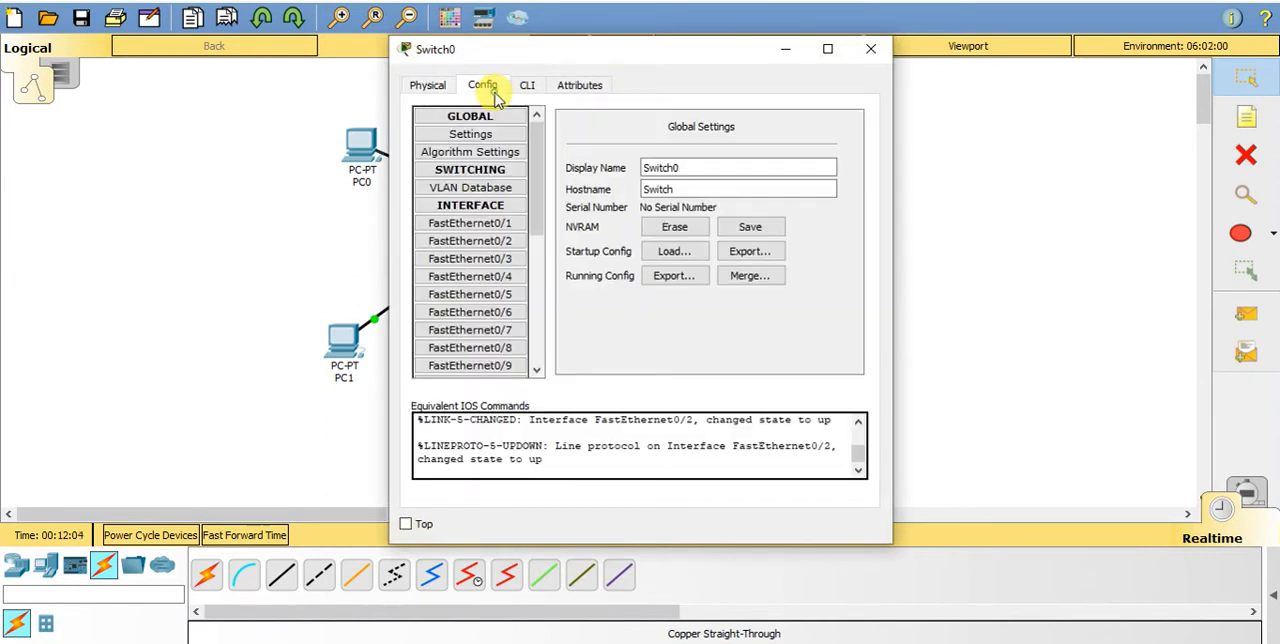
{"action": "left_click", "coordinate": [525, 88]}
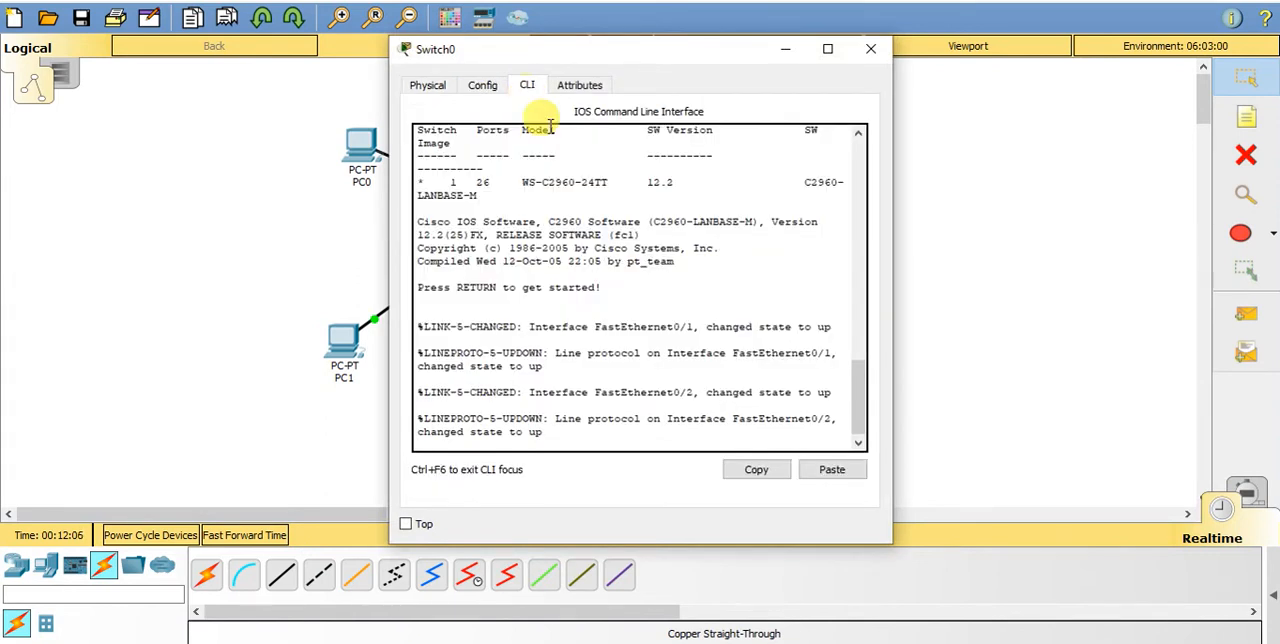
{"action": "left_click_drag", "start_coordinate": [568, 58], "coordinate": [286, 56]}
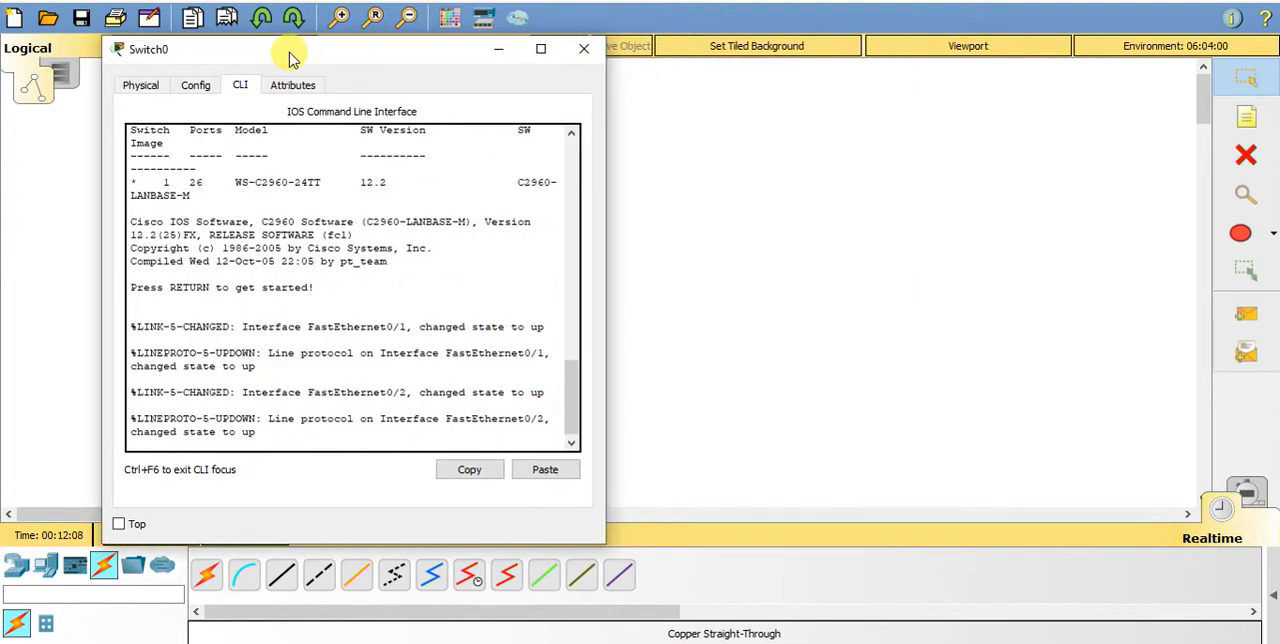
{"action": "left_click_drag", "start_coordinate": [602, 542], "coordinate": [1150, 634]}
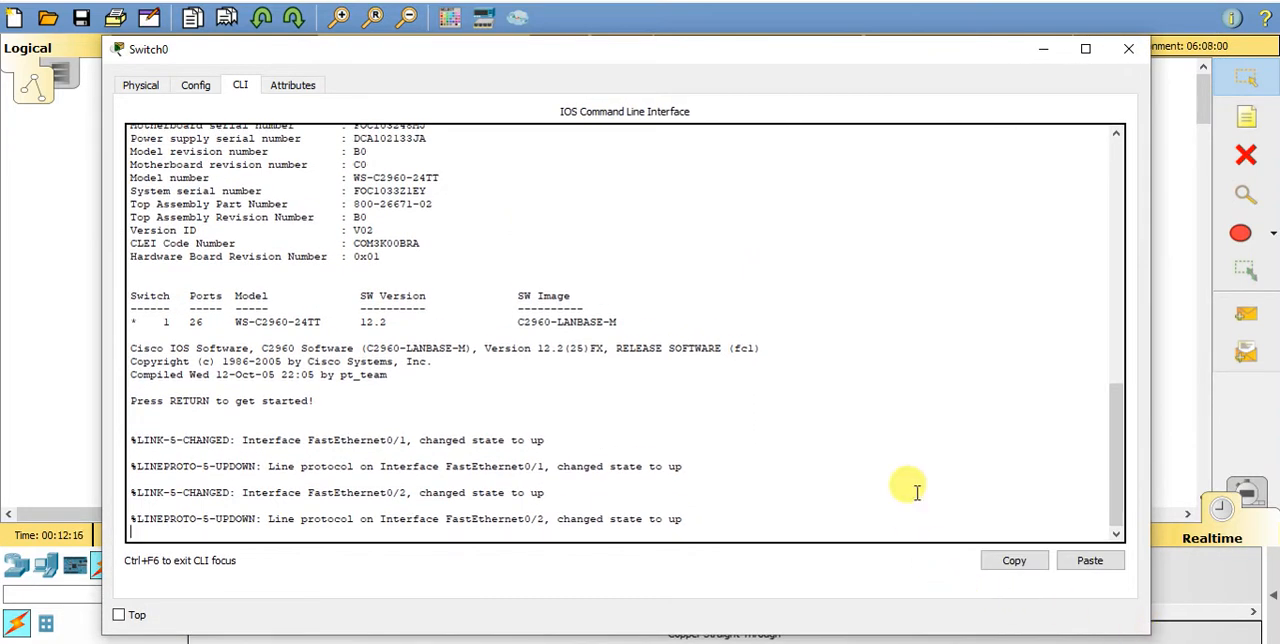
- Start the switch's console session and enter privileged EXEC mode with the en command
{"action": "key", "text": "Return"}
{"action": "key", "text": "Return"}
{"action": "key", "text": "Return"}
{"action": "key", "text": "Return"}
{"action": "key", "text": "Return"}
{"action": "key", "text": "Return"}
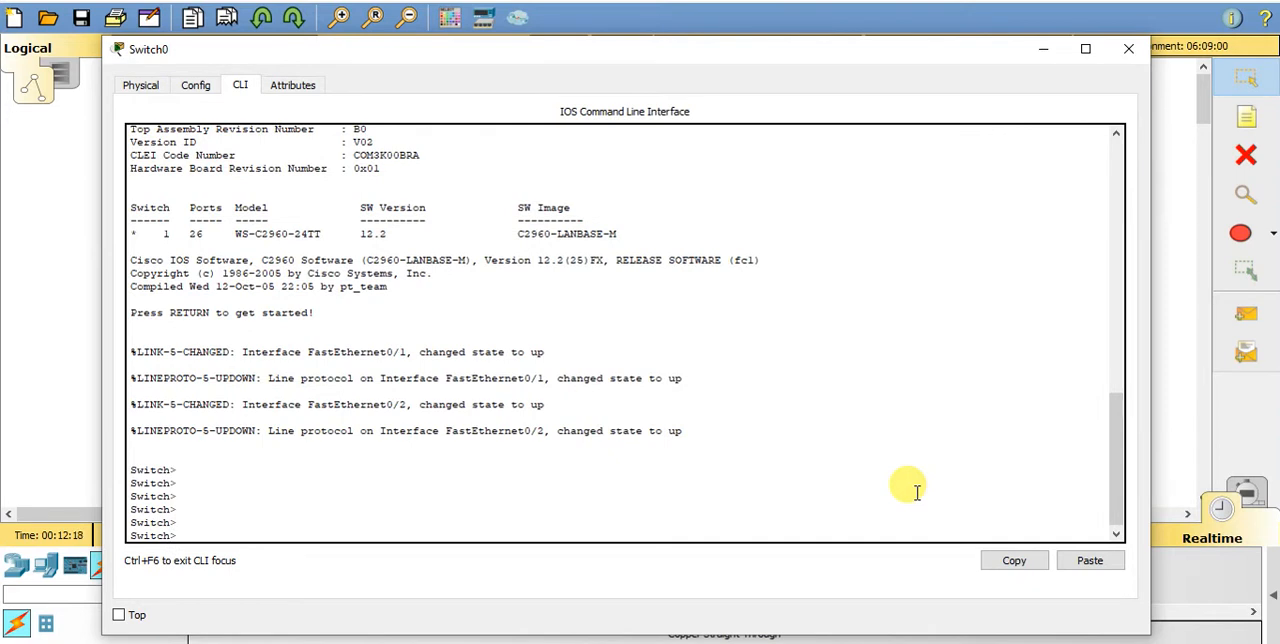
{"action": "type", "text": "en"}
{"action": "key", "text": "Return"}
{"action": "key", "text": "Return"}
{"action": "key", "text": "Return"}
{"action": "key", "text": "Return"}
{"action": "key", "text": "Return"}
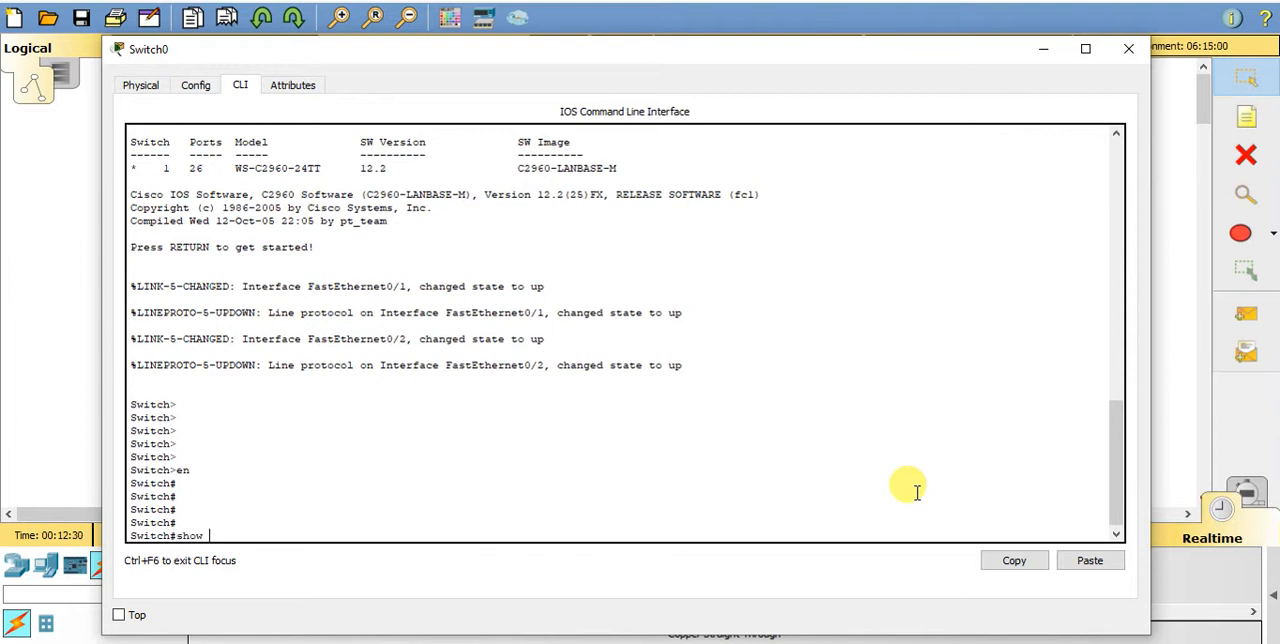
- Run show vlan on the switch, examine the ports assigned to the default VLAN, and page through the remaining output
{"action": "key", "text": "Tab"}
{"action": "key", "text": "Return"}
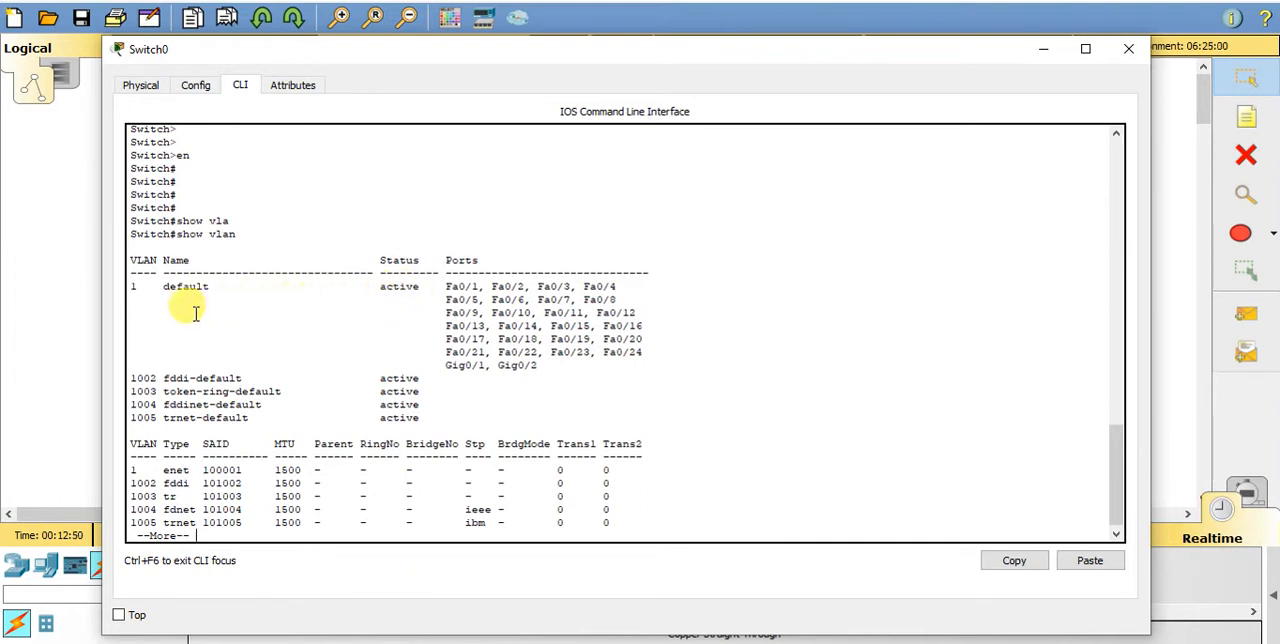
{"action": "left_click_drag", "start_coordinate": [440, 270], "coordinate": [580, 366]}
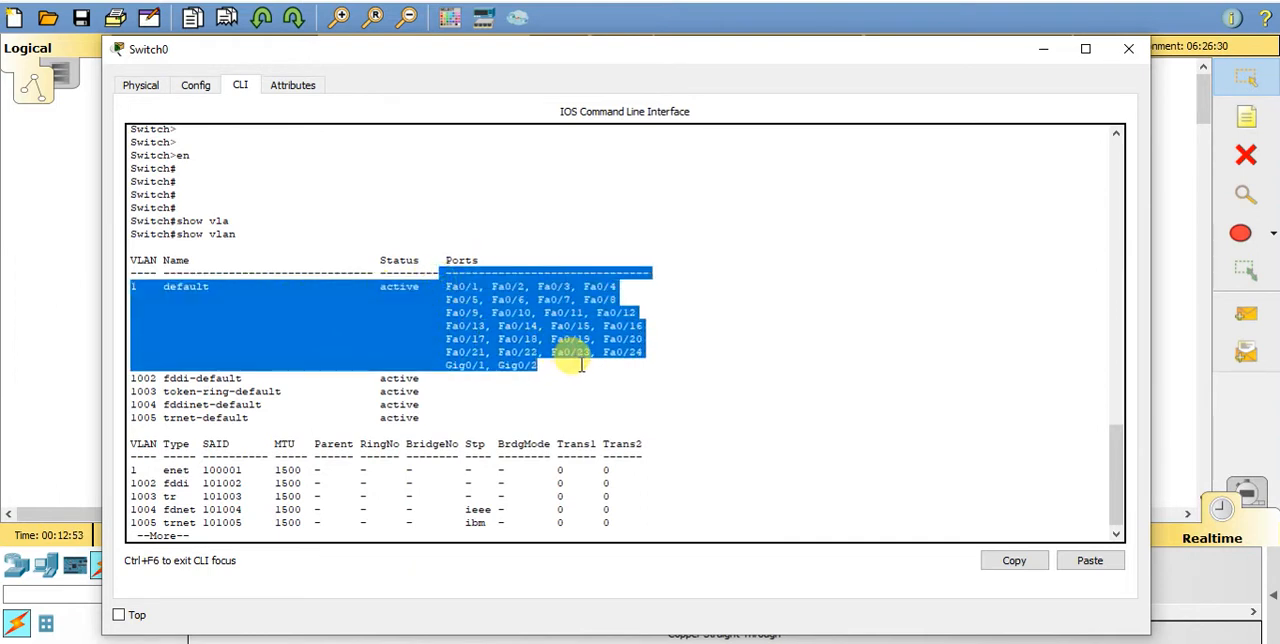
{"action": "left_click", "coordinate": [785, 343]}
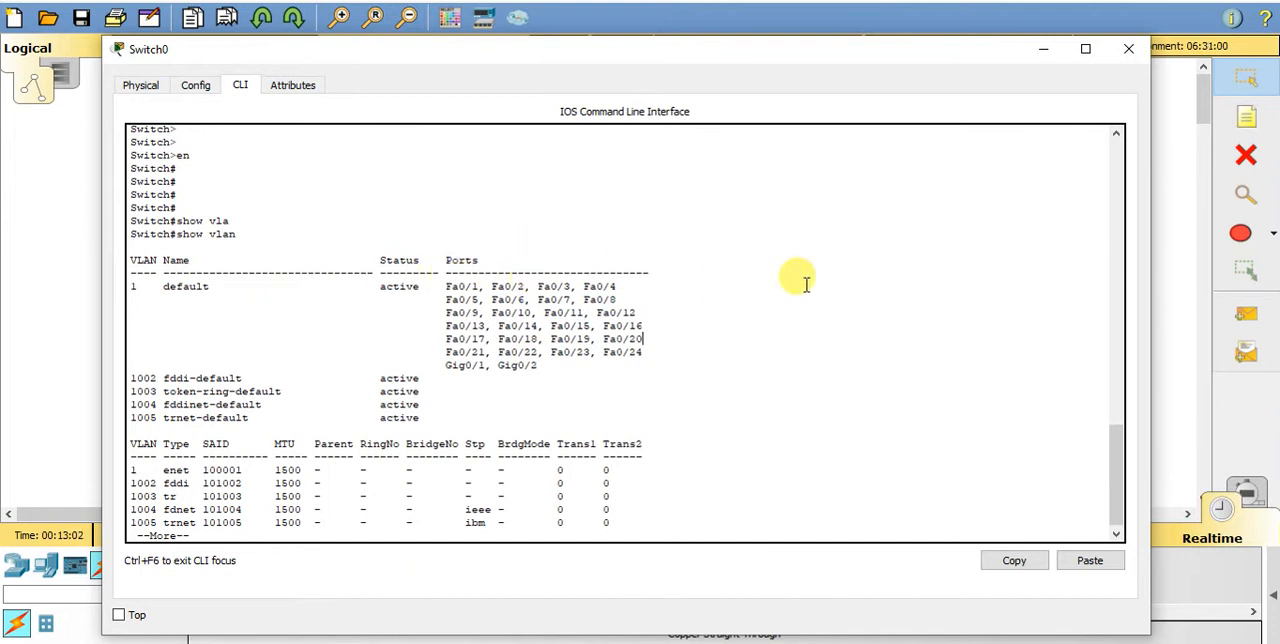
{"action": "key", "text": "space"}
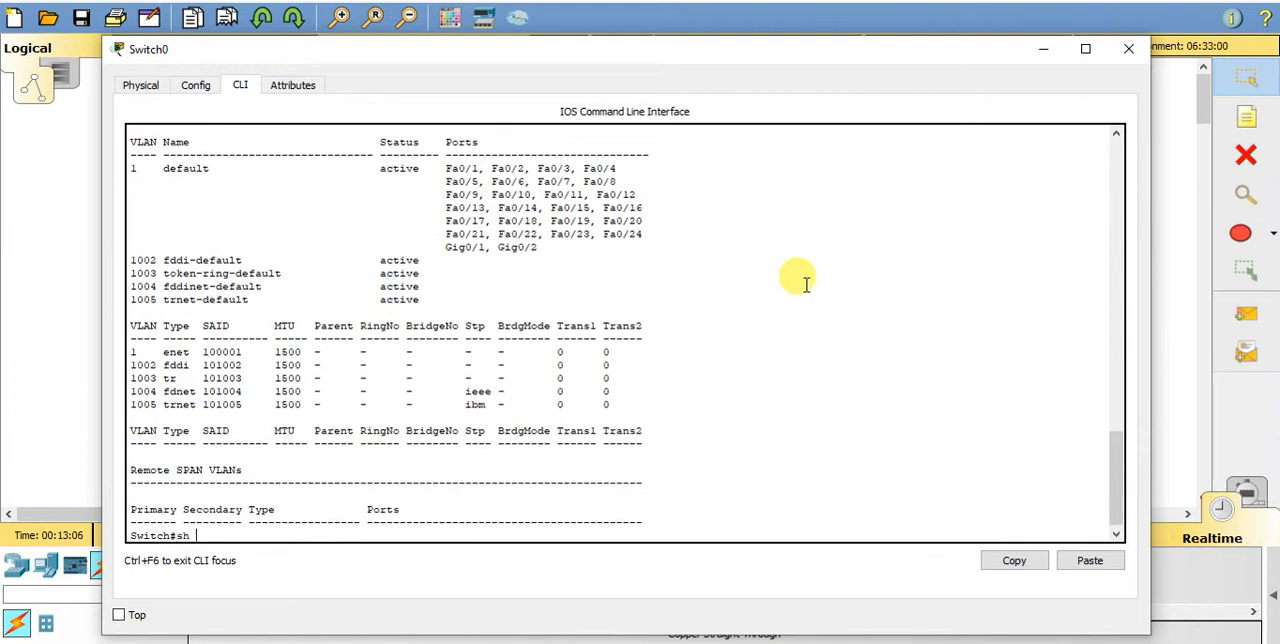
- List the switch interfaces' status with sh ip int brie, and quit the paged output
{"action": "type", "text": "sh ip int brie"}
{"action": "key", "text": "Return"}
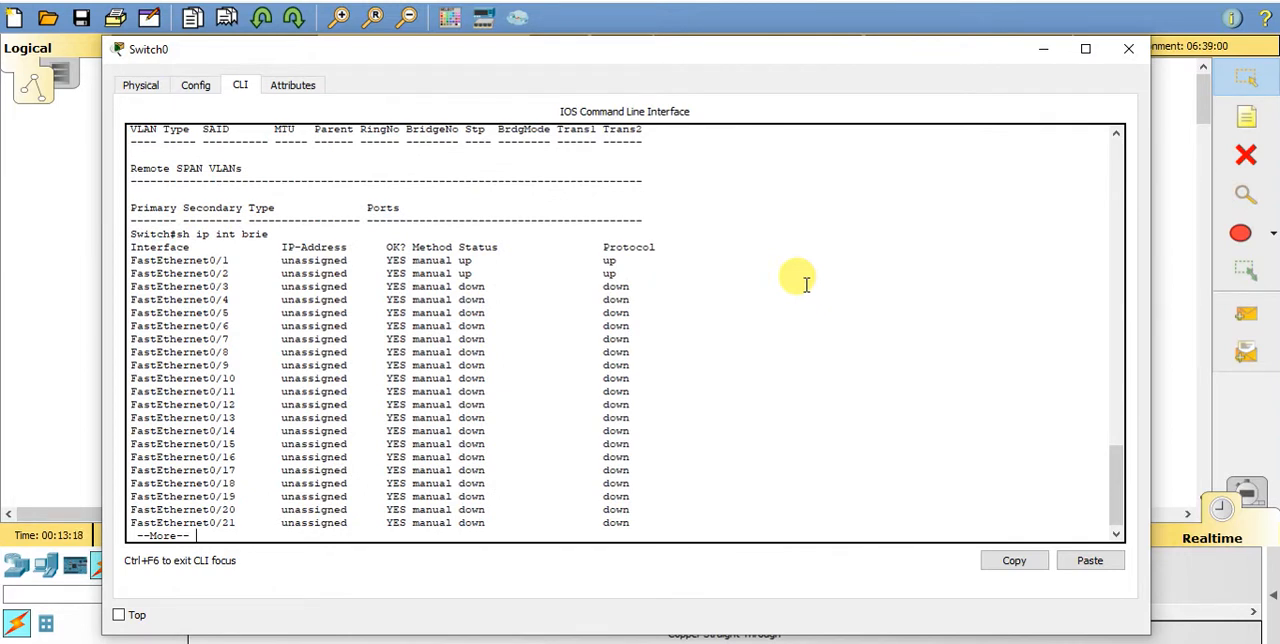
{"action": "key", "text": "q"}
{"action": "type", "text": "shwo"}
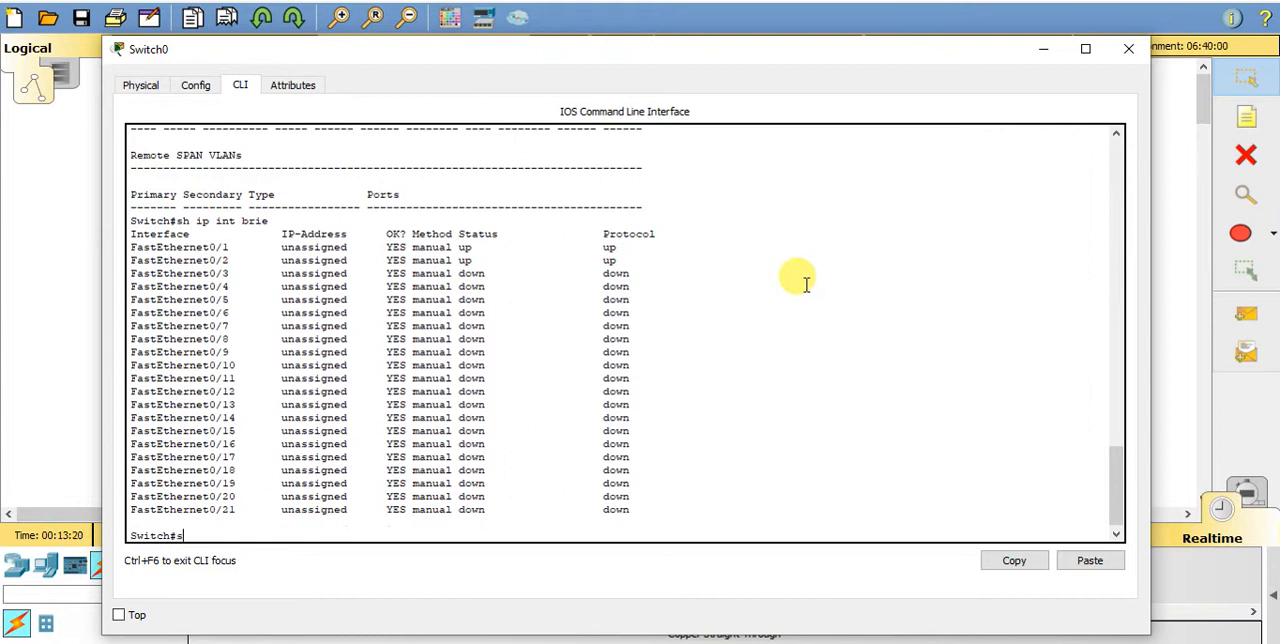
{"action": "key", "text": "Tab"}
{"action": "key", "text": "BackSpace"}
{"action": "key", "text": "BackSpace"}
{"action": "type", "text": "o"}
{"action": "key", "text": "Tab"}
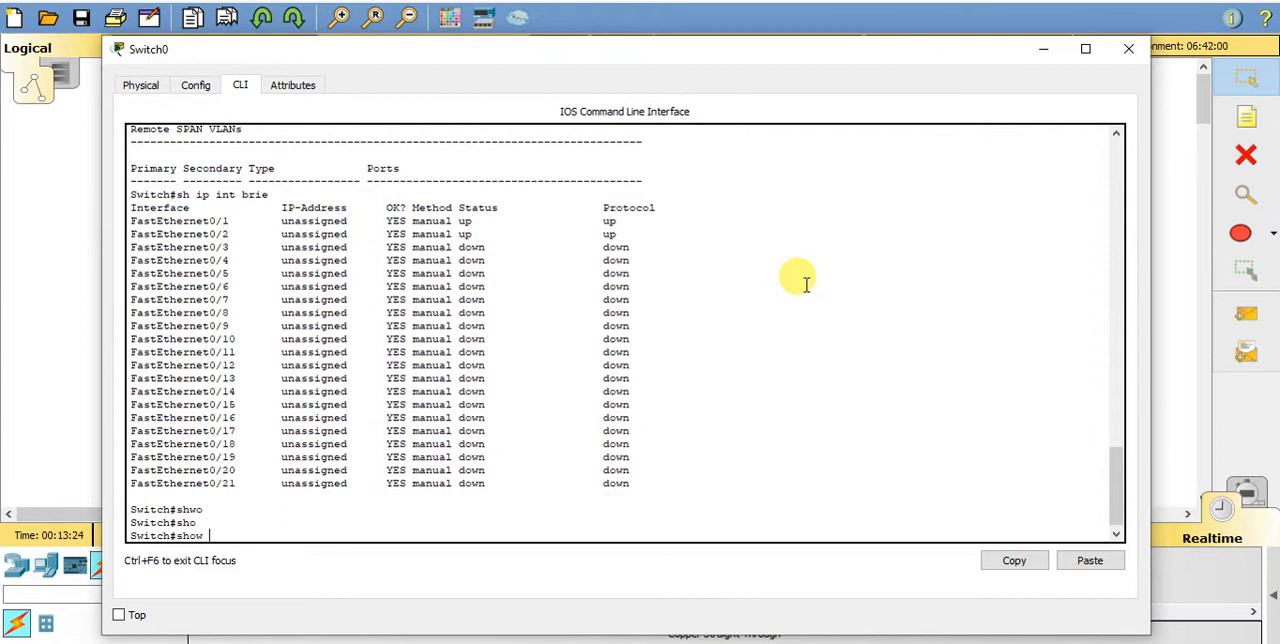
{"action": "type", "text": "swi"}
{"action": "key", "text": "Tab"}
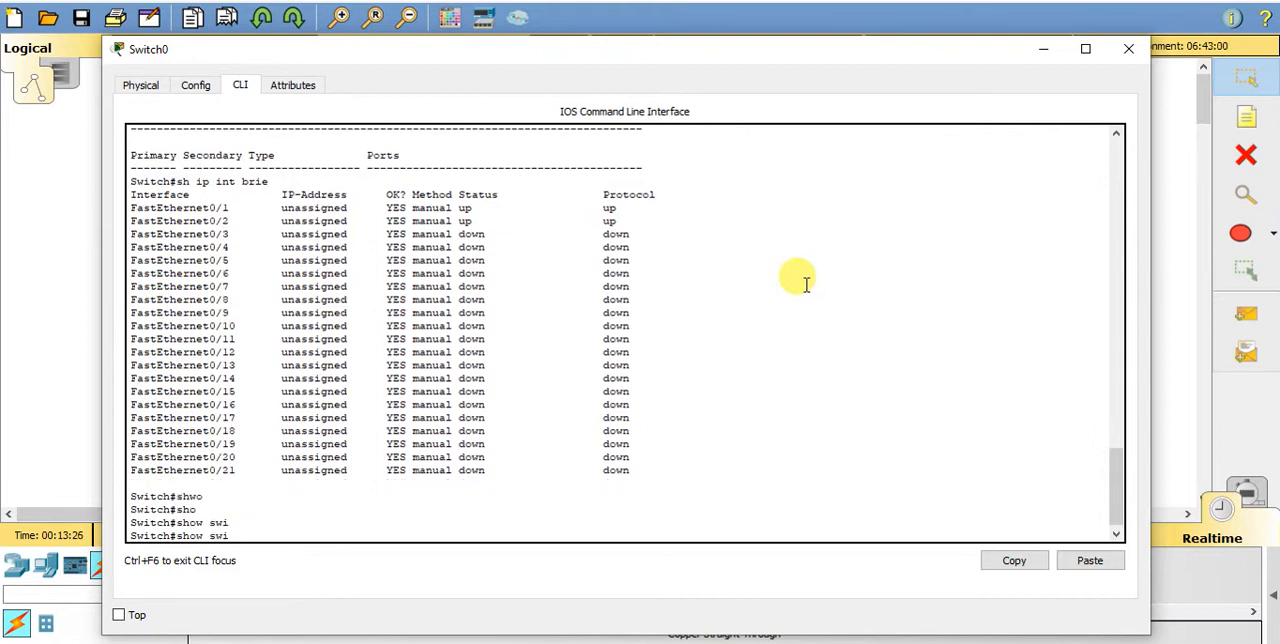
{"action": "type", "text": "tch"}
{"action": "key", "text": "Tab"}
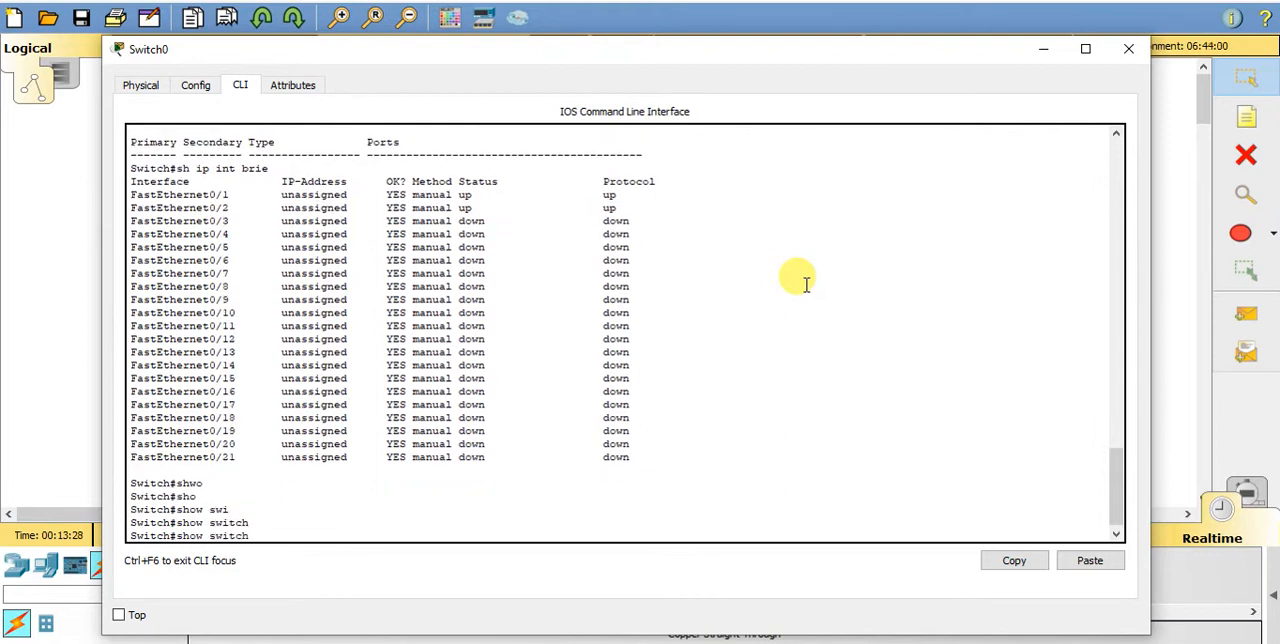
{"action": "key", "text": "BackSpace"}
{"action": "key", "text": "BackSpace"}
{"action": "key", "text": "BackSpace"}
{"action": "key", "text": "BackSpace"}
{"action": "key", "text": "BackSpace"}
{"action": "key", "text": "BackSpace"}
{"action": "key", "text": "BackSpace"}
{"action": "key", "text": "BackSpace"}
{"action": "key", "text": "BackSpace"}
{"action": "key", "text": "BackSpace"}
{"action": "key", "text": "BackSpace"}
{"action": "key", "text": "Return"}
{"action": "key", "text": "Return"}
{"action": "key", "text": "Return"}
- Run sh int fastEthernet 0/1 on the switch, page to the end, and examine the interface details
{"action": "type", "text": "sh int"}
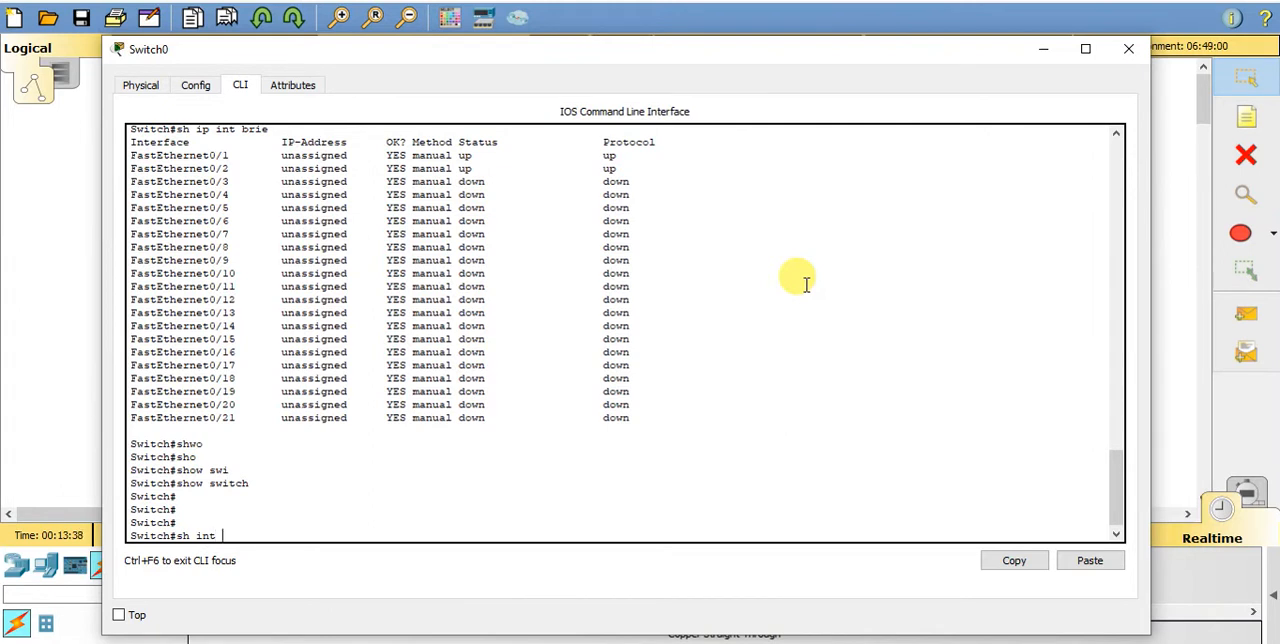
{"action": "type", "text": " fa"}
{"action": "key", "text": "Tab"}
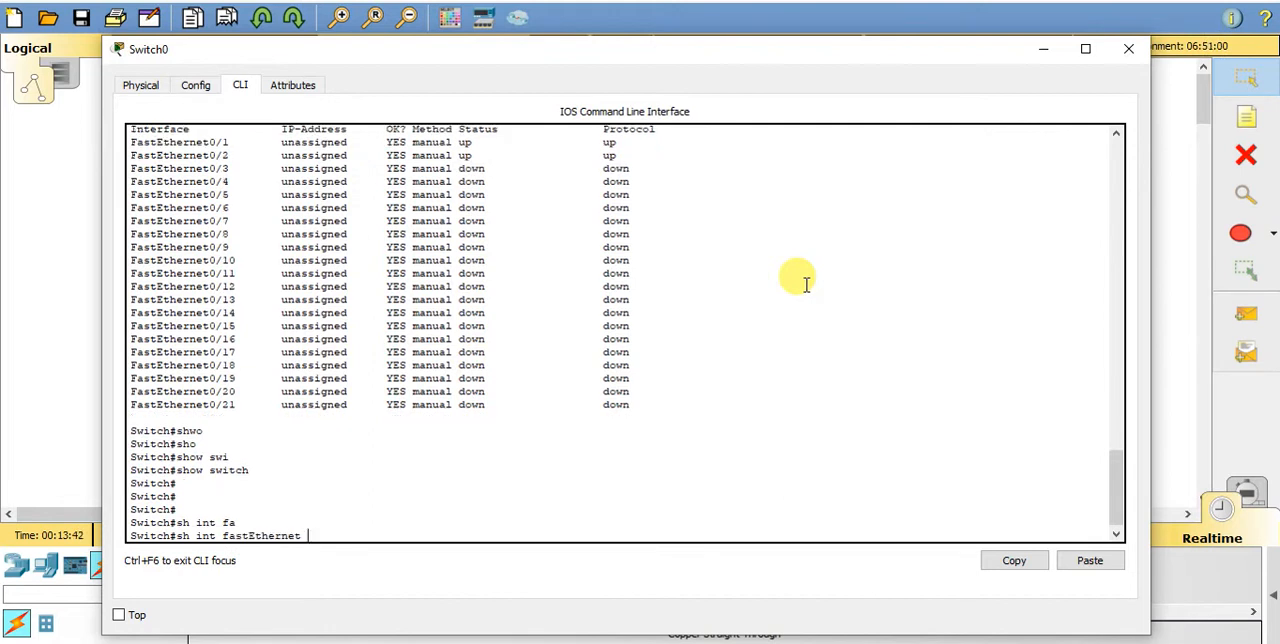
{"action": "type", "text": "0/1"}
{"action": "key", "text": "Return"}
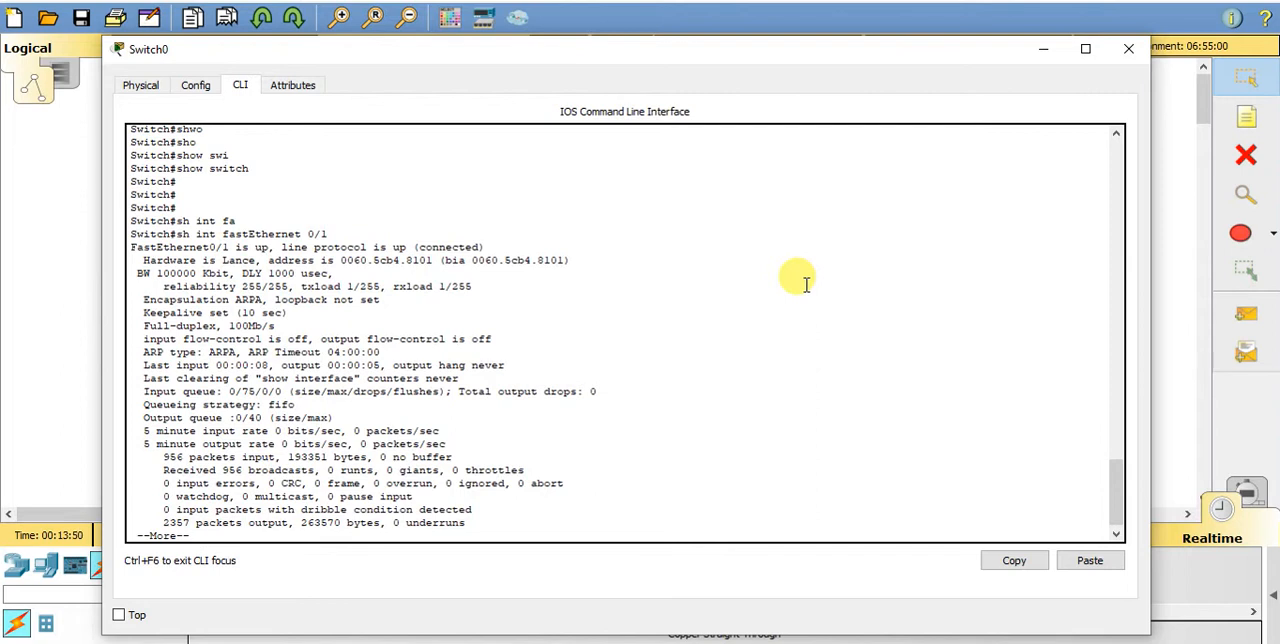
{"action": "key", "text": "space"}
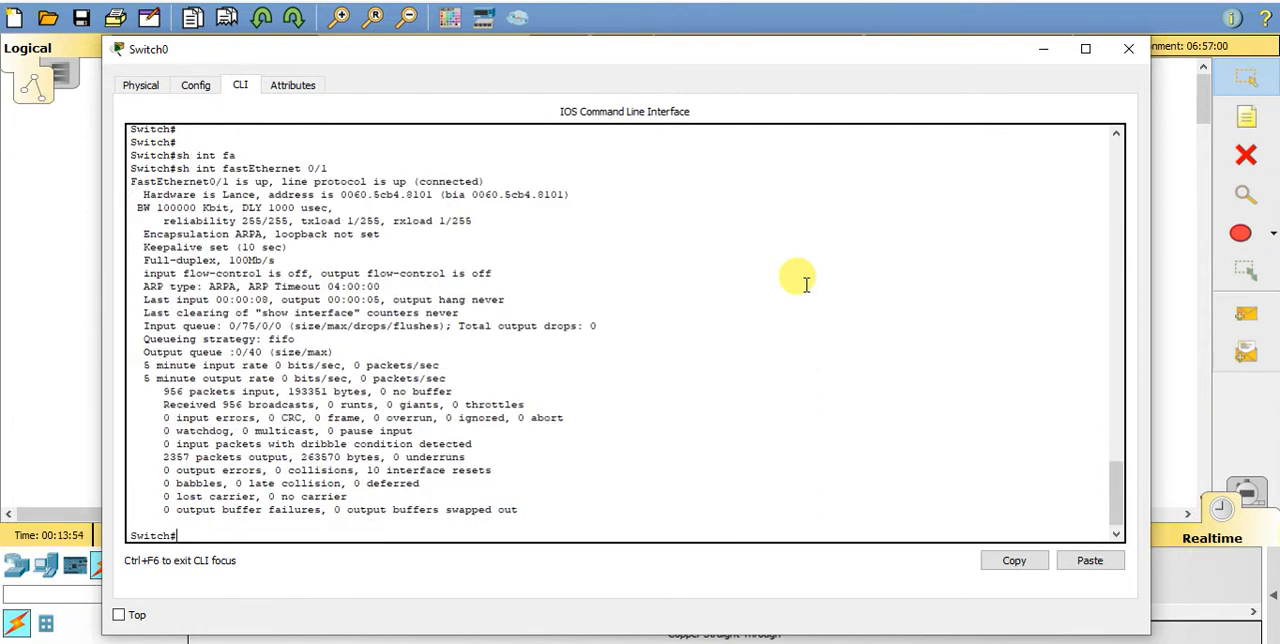
{"action": "right_click", "coordinate": [806, 286]}
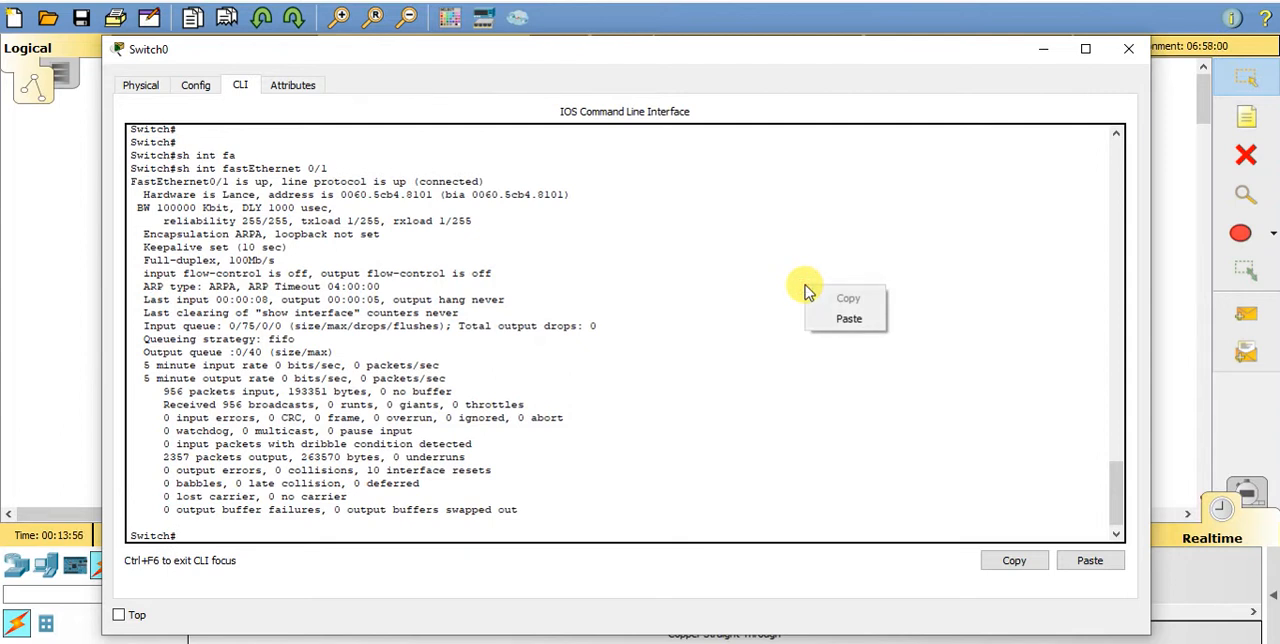
{"action": "left_click", "coordinate": [679, 303]}
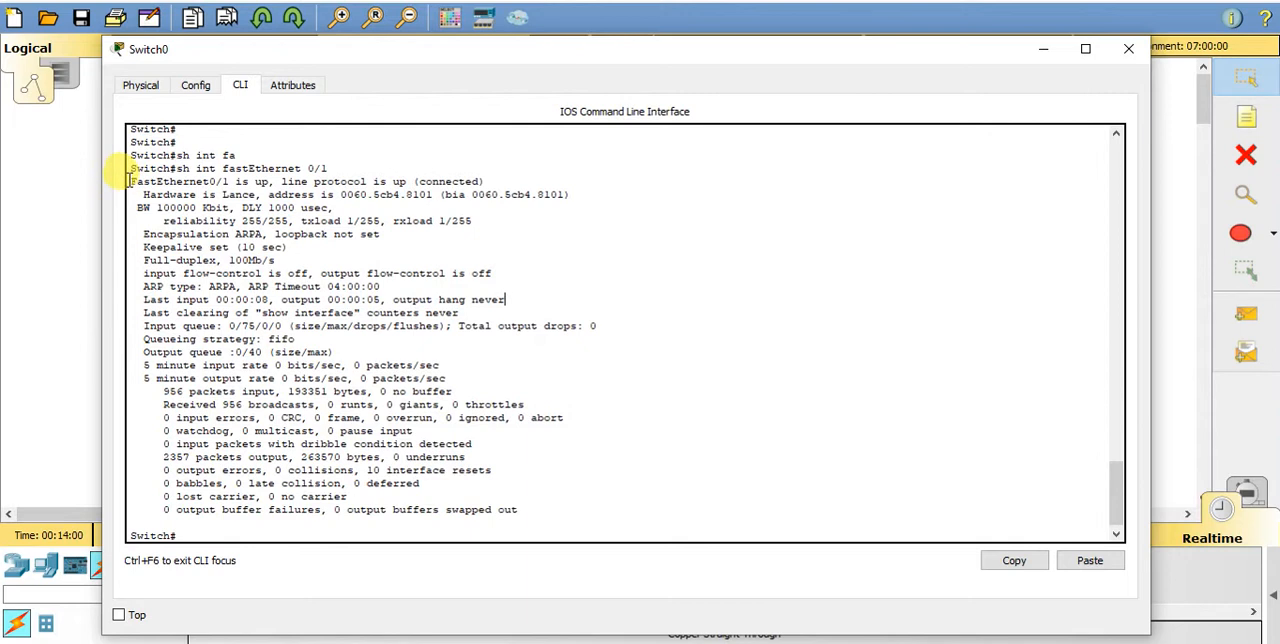
{"action": "left_click_drag", "start_coordinate": [130, 180], "coordinate": [694, 382]}
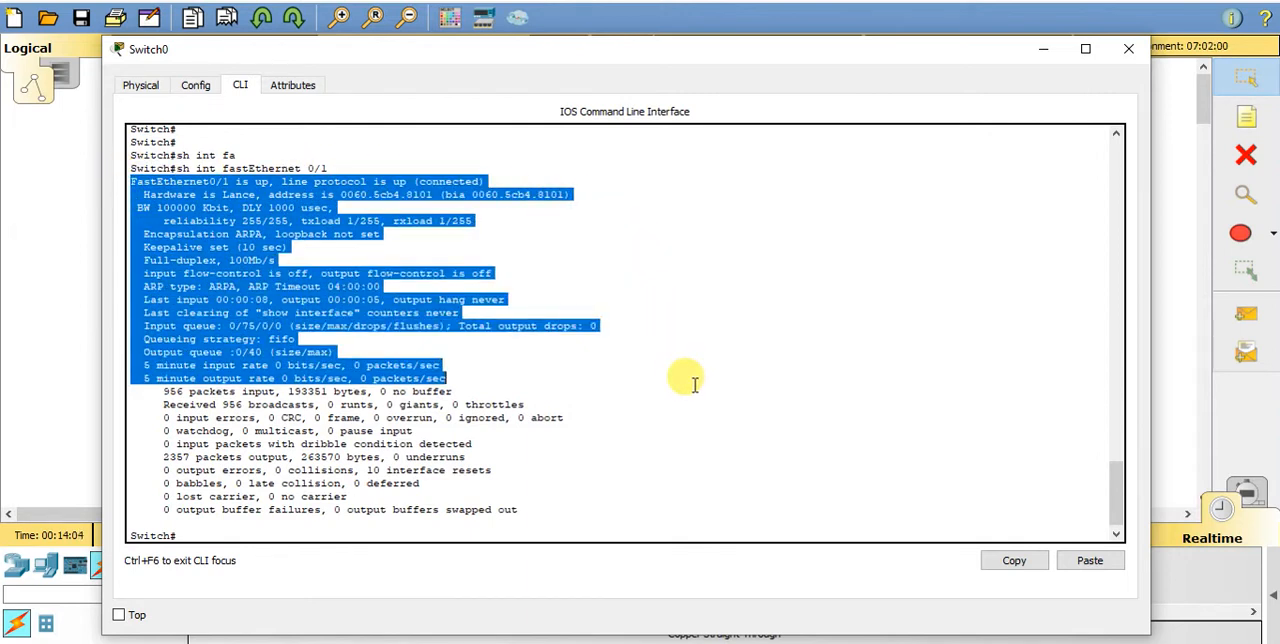
{"action": "left_click", "coordinate": [886, 340]}
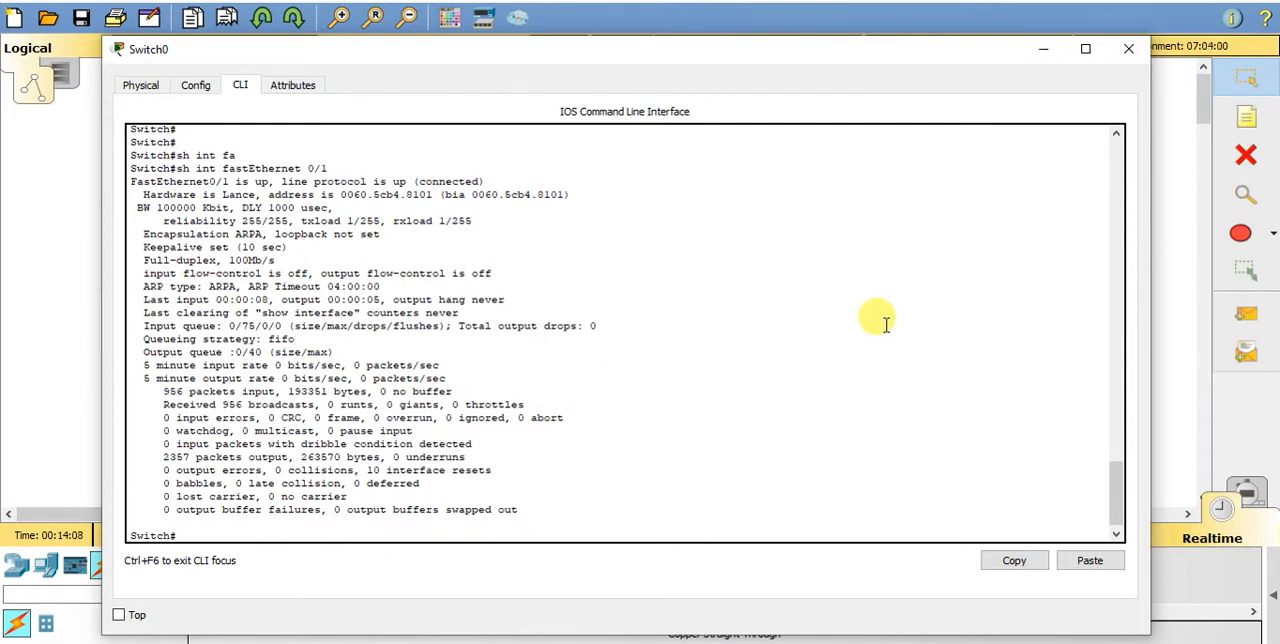
{"action": "key", "text": "Return"}
{"action": "key", "text": "Return"}
{"action": "type", "text": "sh run"}
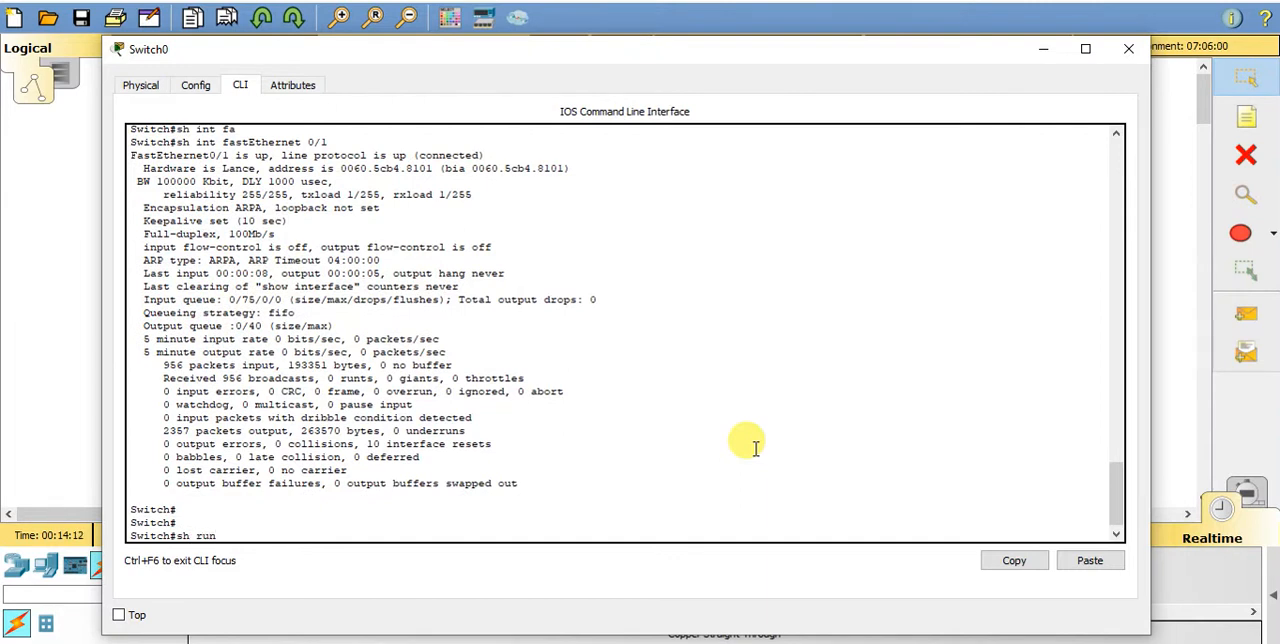
{"action": "type", "text": " int fa"}
{"action": "key", "text": "question"}
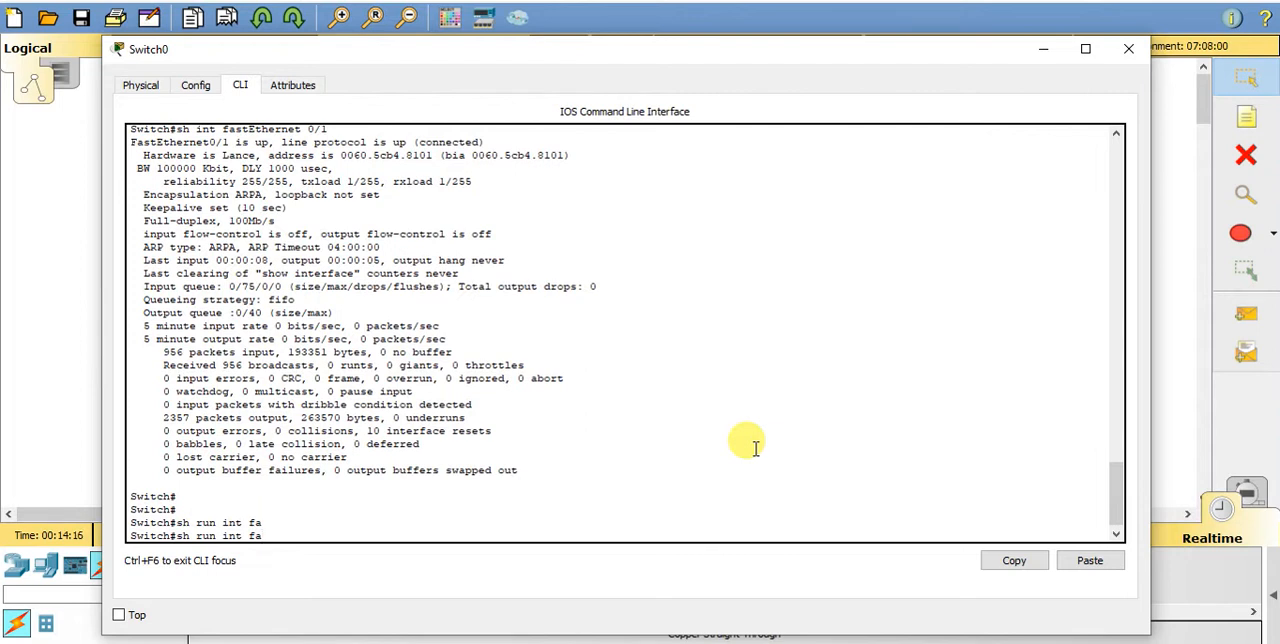
{"action": "key", "text": "BackSpace"}
{"action": "key", "text": "BackSpace"}
{"action": "key", "text": "BackSpace"}
{"action": "key", "text": "BackSpace"}
{"action": "key", "text": "BackSpace"}
{"action": "key", "text": "BackSpace"}
{"action": "key", "text": "BackSpace"}
{"action": "key", "text": "BackSpace"}
{"action": "key", "text": "BackSpace"}
{"action": "key", "text": "BackSpace"}
{"action": "key", "text": "BackSpace"}
{"action": "key", "text": "BackSpace"}
{"action": "key", "text": "BackSpace"}
{"action": "key", "text": "Return"}
{"action": "key", "text": "Return"}
{"action": "key", "text": "Return"}
{"action": "key", "text": "Return"}
{"action": "key", "text": "Return"}
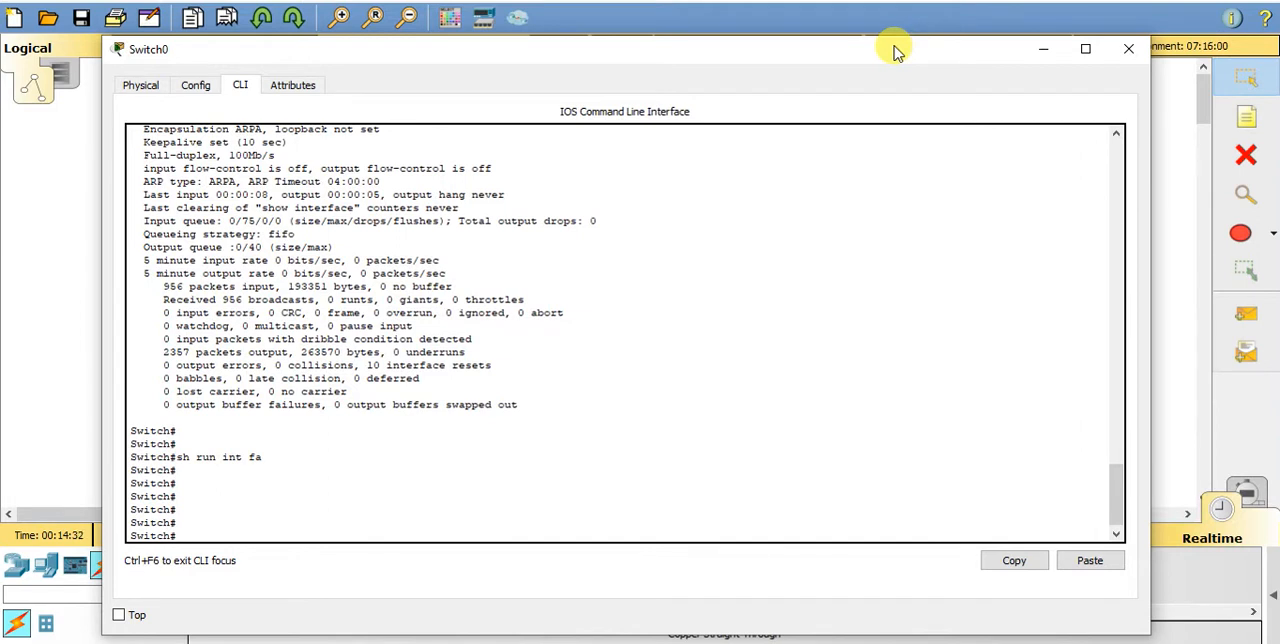
- Enter the switch's global configuration mode with config t
{"action": "type", "text": "config t"}
{"action": "key", "text": "Return"}
{"action": "key", "text": "Return"}
{"action": "key", "text": "Return"}
{"action": "key", "text": "Return"}
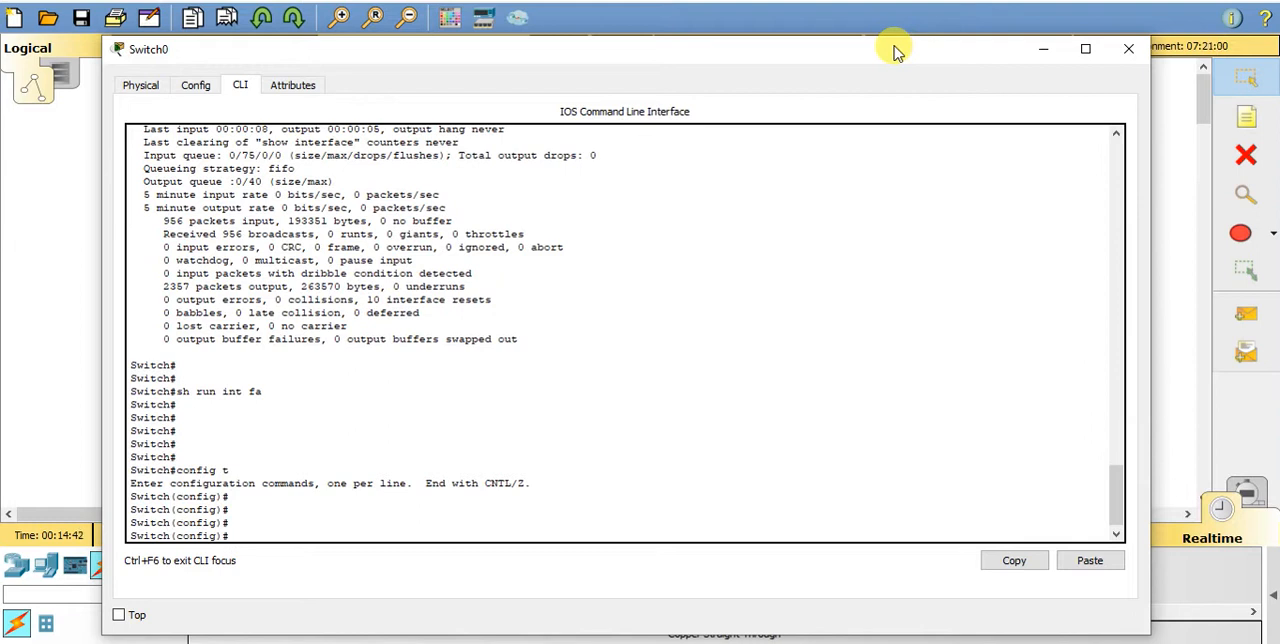
- Create VLAN 2 on the switch and enter its VLAN configuration mode
{"action": "type", "text": "lan"}
{"action": "key", "text": "Tab"}
{"action": "type", "text": "2"}
{"action": "key", "text": "Return"}
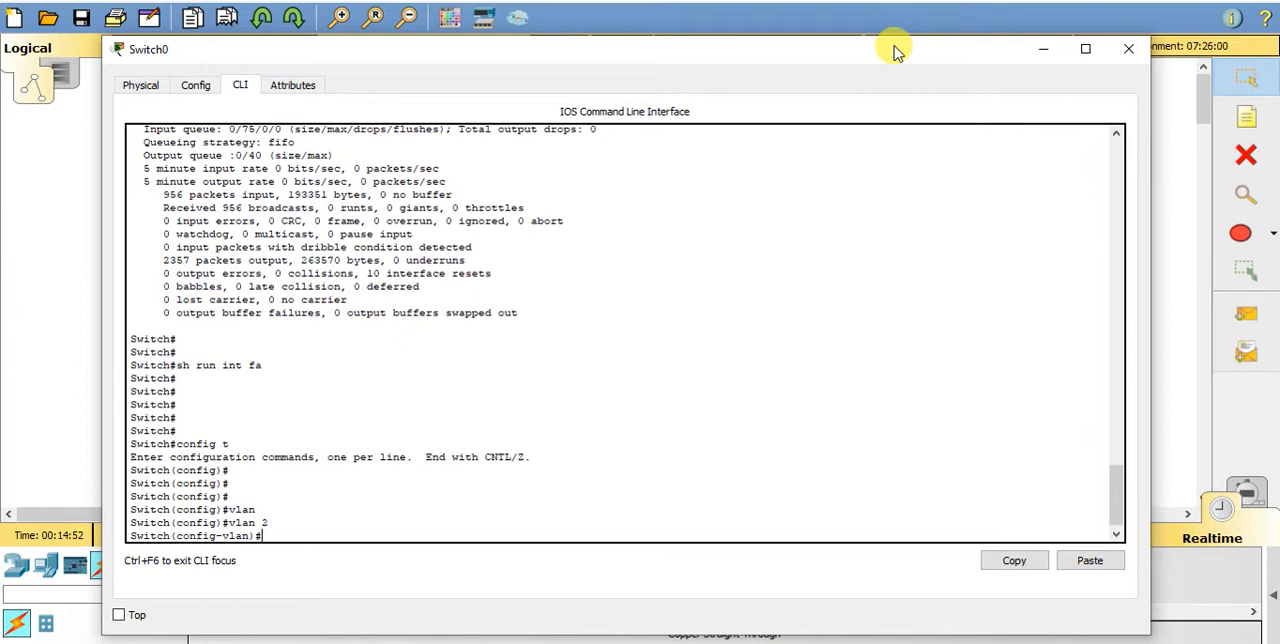
- Name VLAN 2 "Two" and exit back to global configuration mode
{"action": "type", "text": "name Two"}
{"action": "key", "text": "Return"}
{"action": "key", "text": "Return"}
{"action": "key", "text": "Return"}
{"action": "key", "text": "Return"}
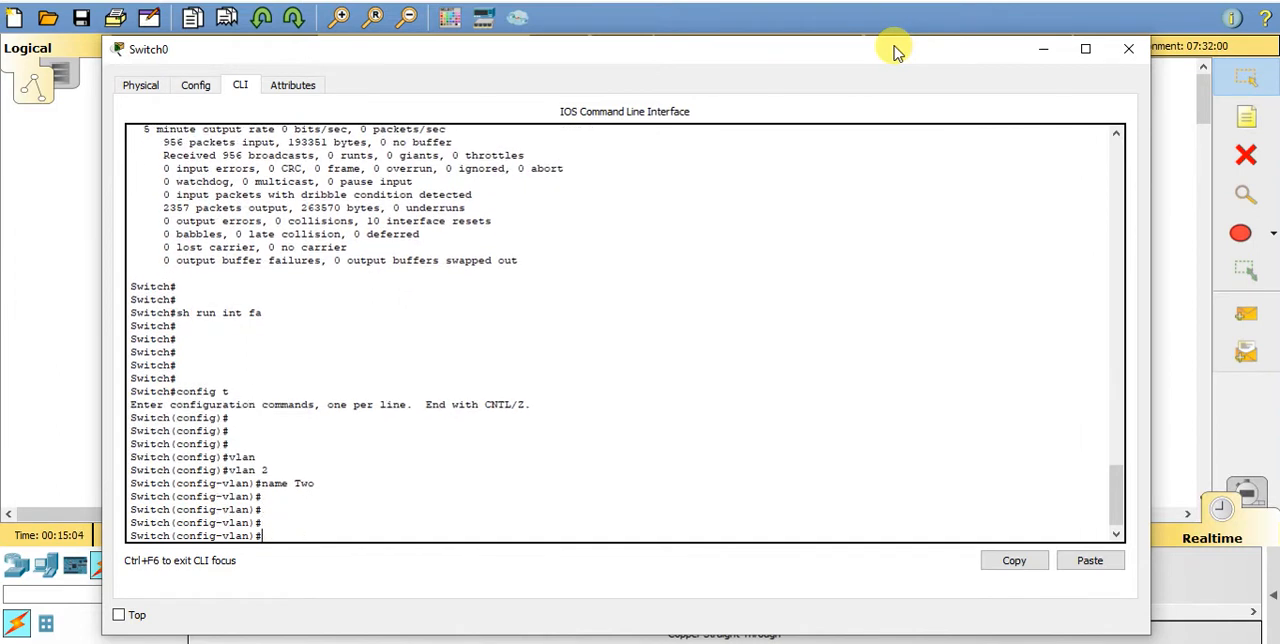
{"action": "type", "text": "exit"}
{"action": "key", "text": "Return"}
{"action": "key", "text": "Return"}
{"action": "key", "text": "Return"}
{"action": "key", "text": "Return"}
{"action": "key", "text": "Return"}
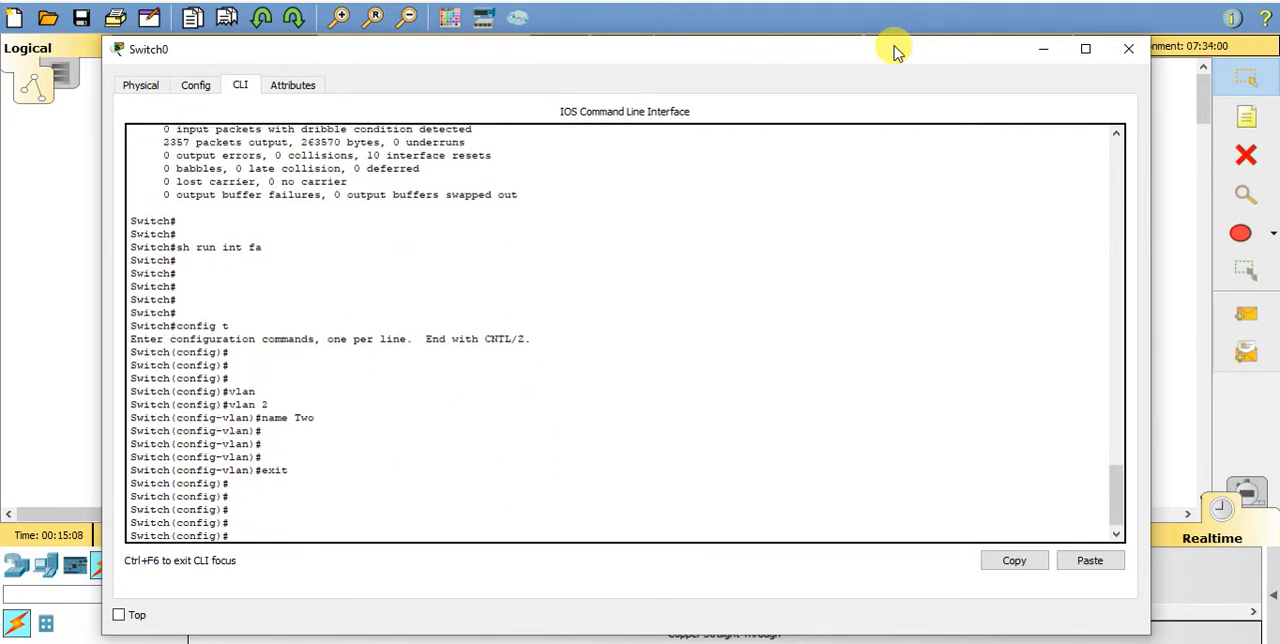
- Create VLAN 3 on the switch and enter its VLAN configuration mode
{"action": "type", "text": "vlan"}
{"action": "key", "text": "Tab"}
{"action": "type", "text": "3"}
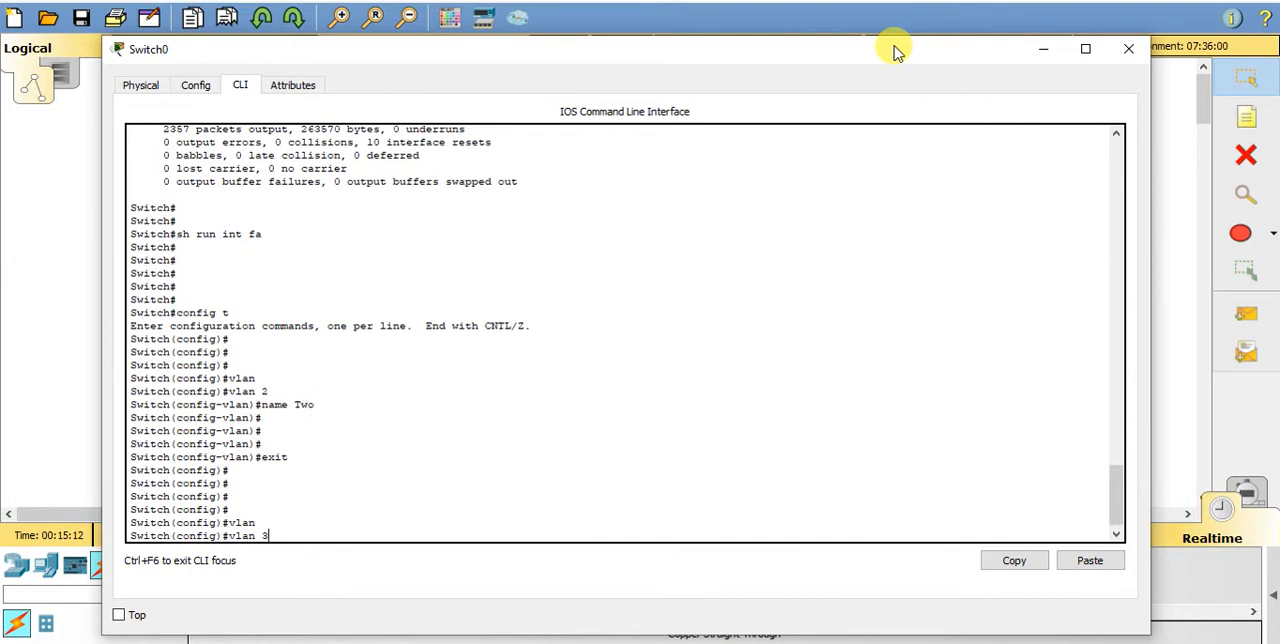
{"action": "key", "text": "Return"}
- Name VLAN 3 "Three" and exit back to global configuration mode
{"action": "type", "text": "name"}
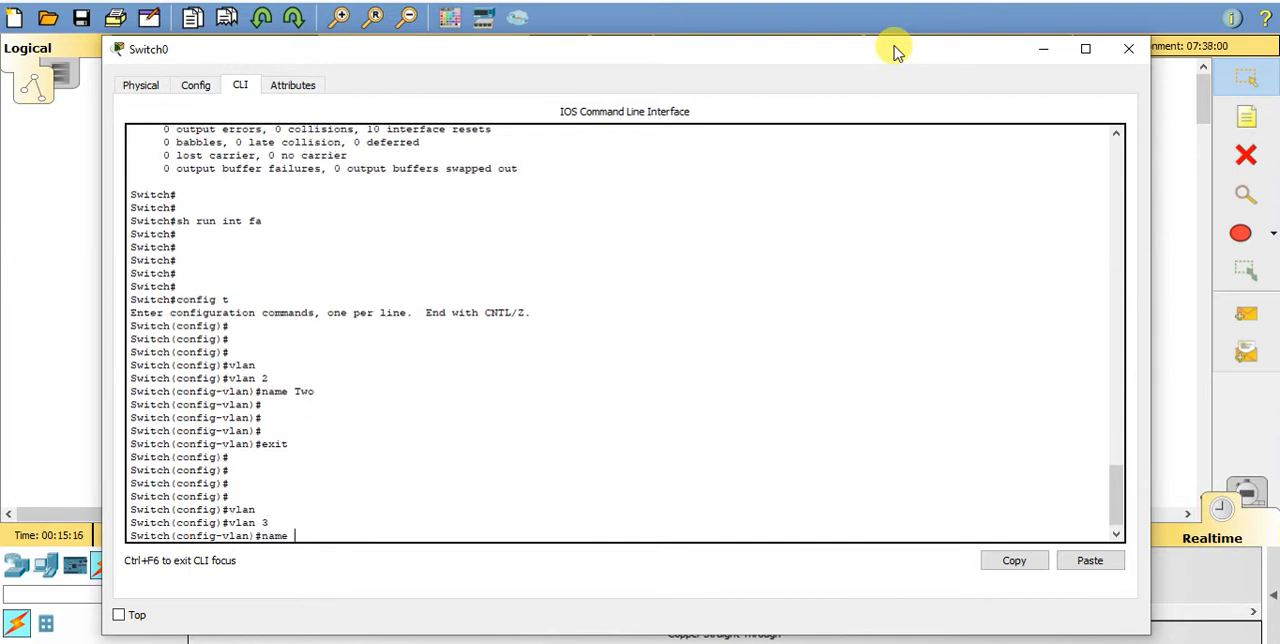
{"action": "type", "text": " Three"}
{"action": "key", "text": "Return"}
{"action": "key", "text": "Return"}
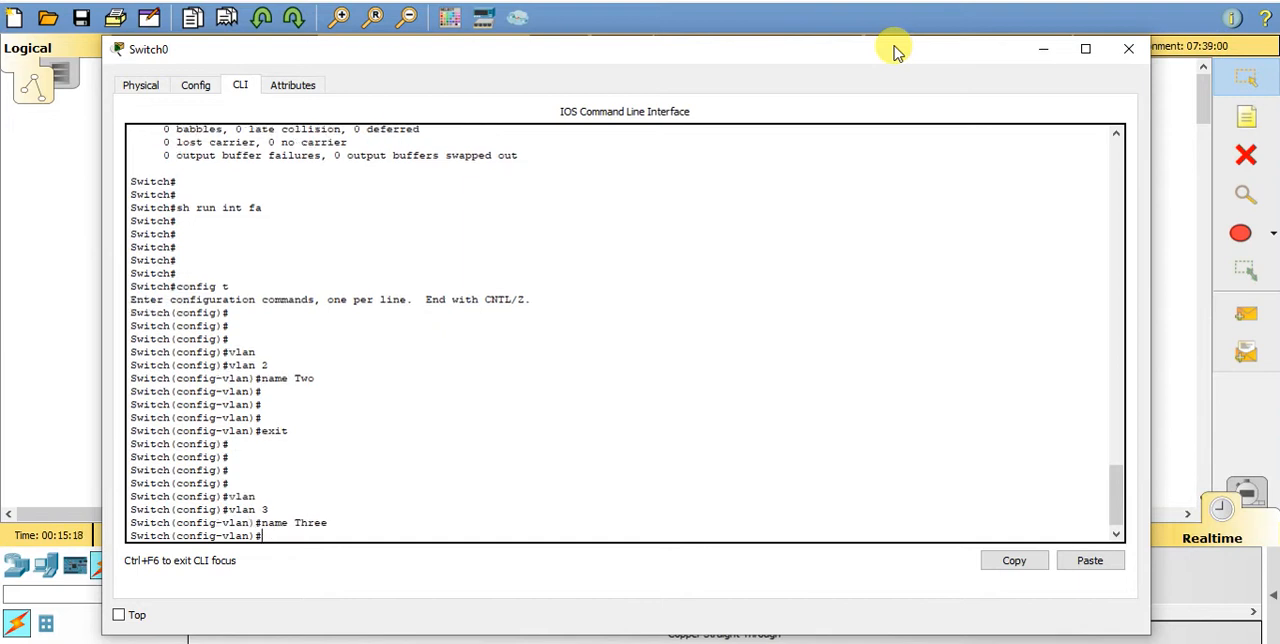
{"action": "key", "text": "Return"}
{"action": "key", "text": "Return"}
{"action": "key", "text": "Return"}
{"action": "type", "text": "exit"}
{"action": "key", "text": "Return"}
{"action": "key", "text": "Return"}
{"action": "key", "text": "Return"}
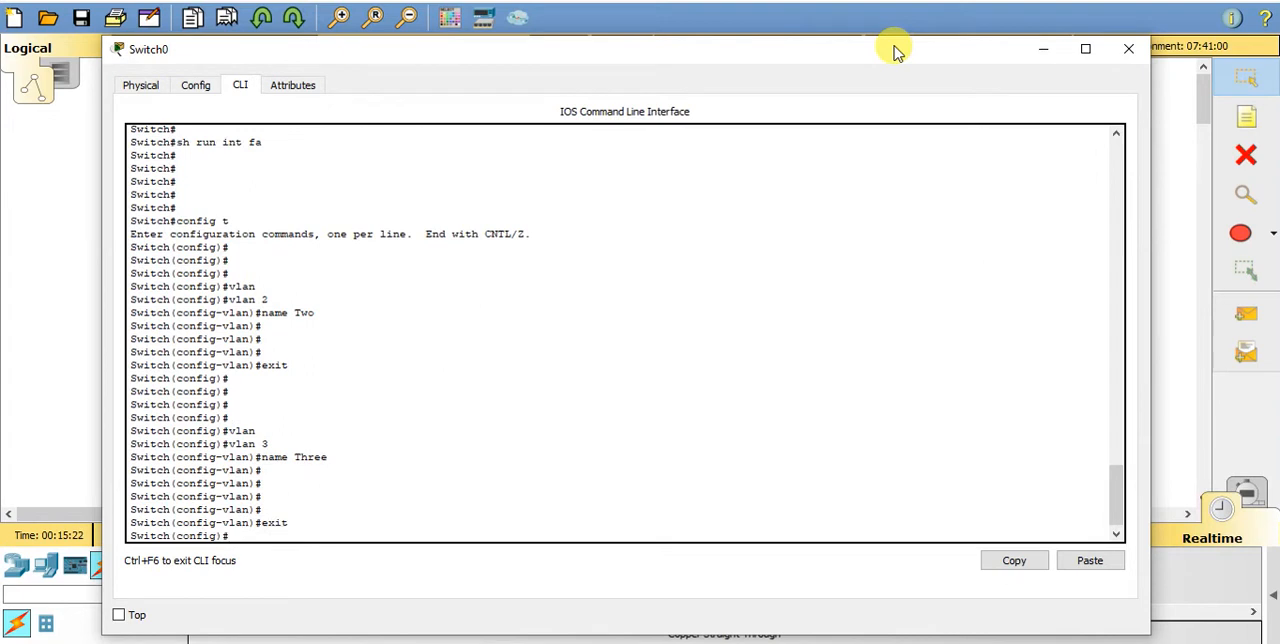
- Exit global configuration mode on the switch to return to the privileged prompt
{"action": "key", "text": "Return"}
{"action": "key", "text": "Return"}
{"action": "key", "text": "Return"}
{"action": "type", "text": "exit"}
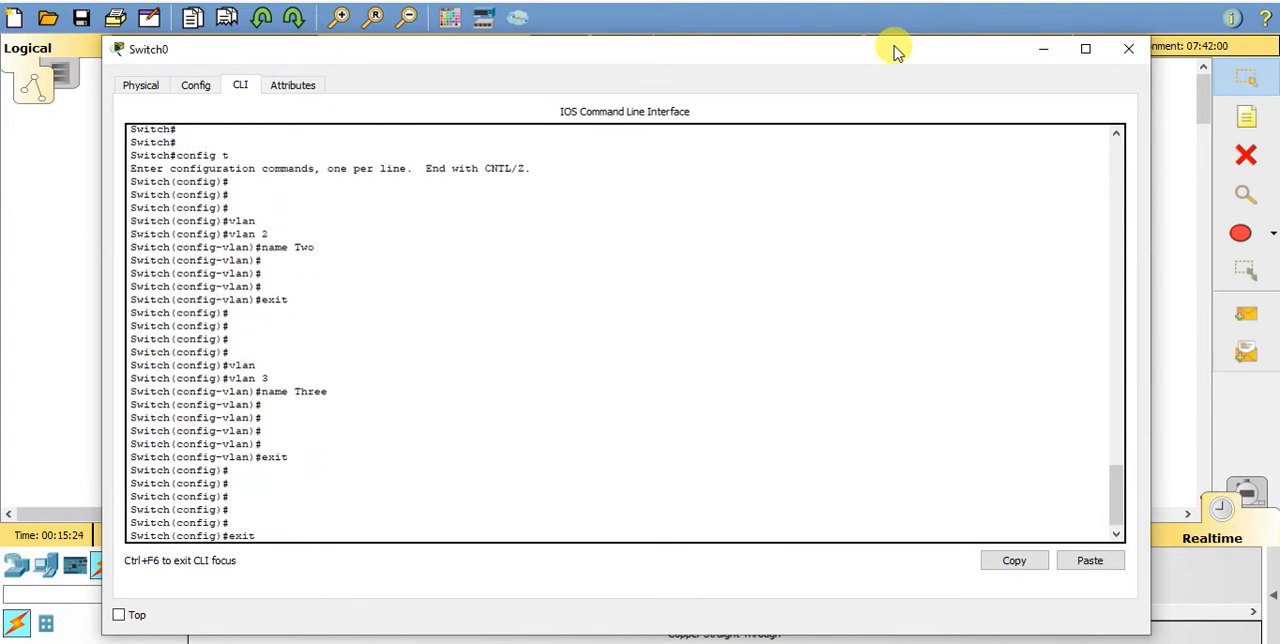
{"action": "key", "text": "Return"}
{"action": "key", "text": "Return"}
- Run show vlan on the switch and examine the rows for VLANs 2 and 3
{"action": "key", "text": "Return"}
{"action": "key", "text": "Return"}
{"action": "type", "text": "s"}
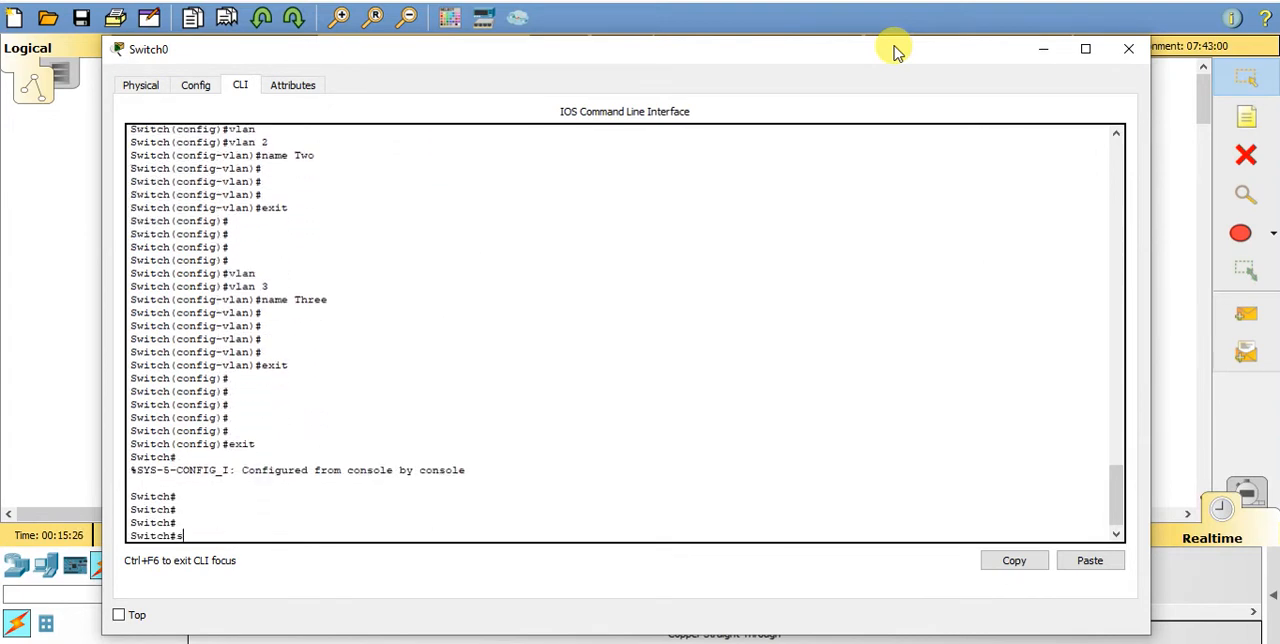
{"action": "type", "text": "how vla"}
{"action": "key", "text": "Tab"}
{"action": "key", "text": "Return"}
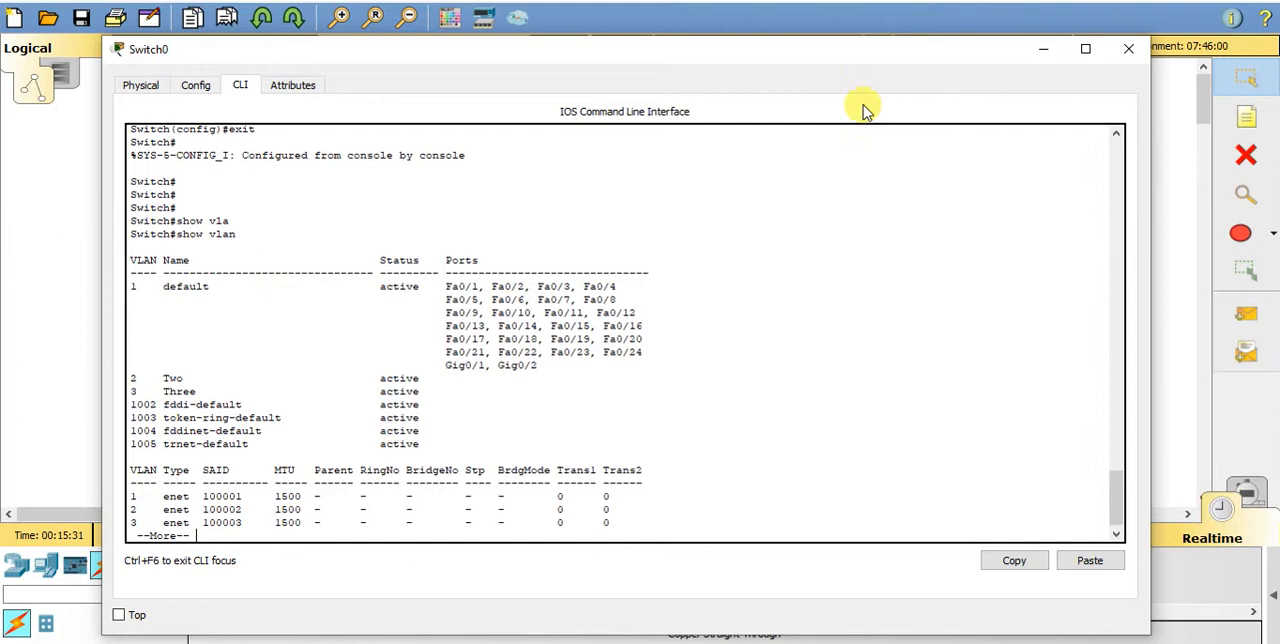
{"action": "left_click_drag", "start_coordinate": [131, 376], "coordinate": [455, 395]}
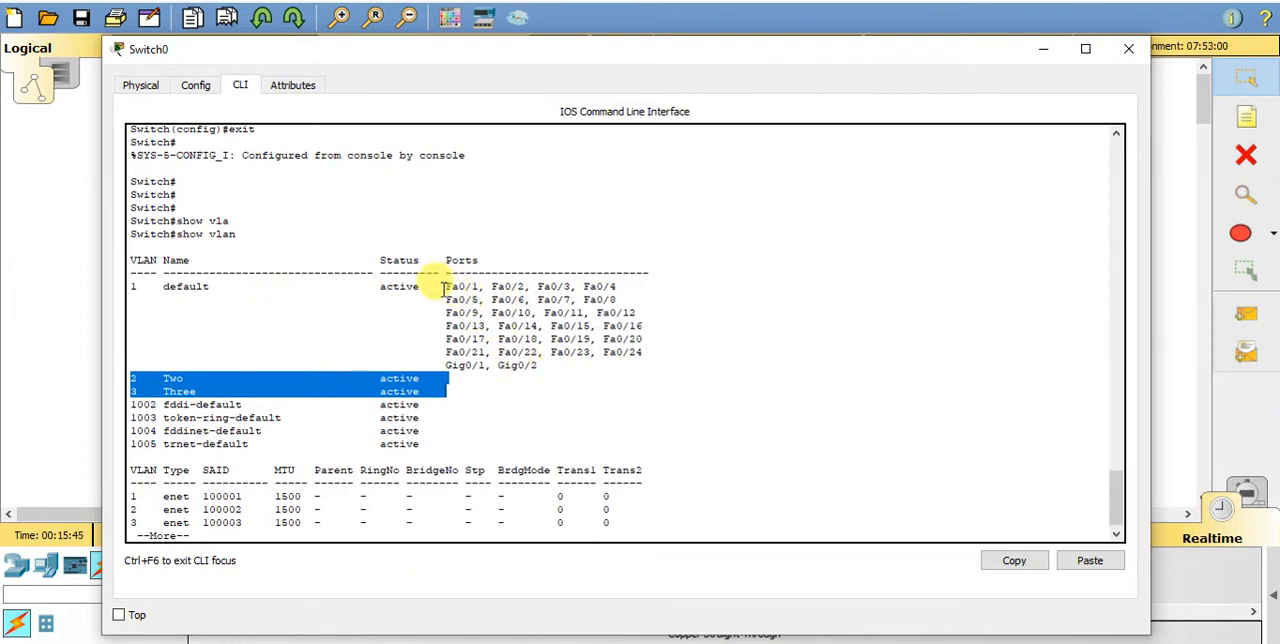
{"action": "left_click", "coordinate": [444, 378]}
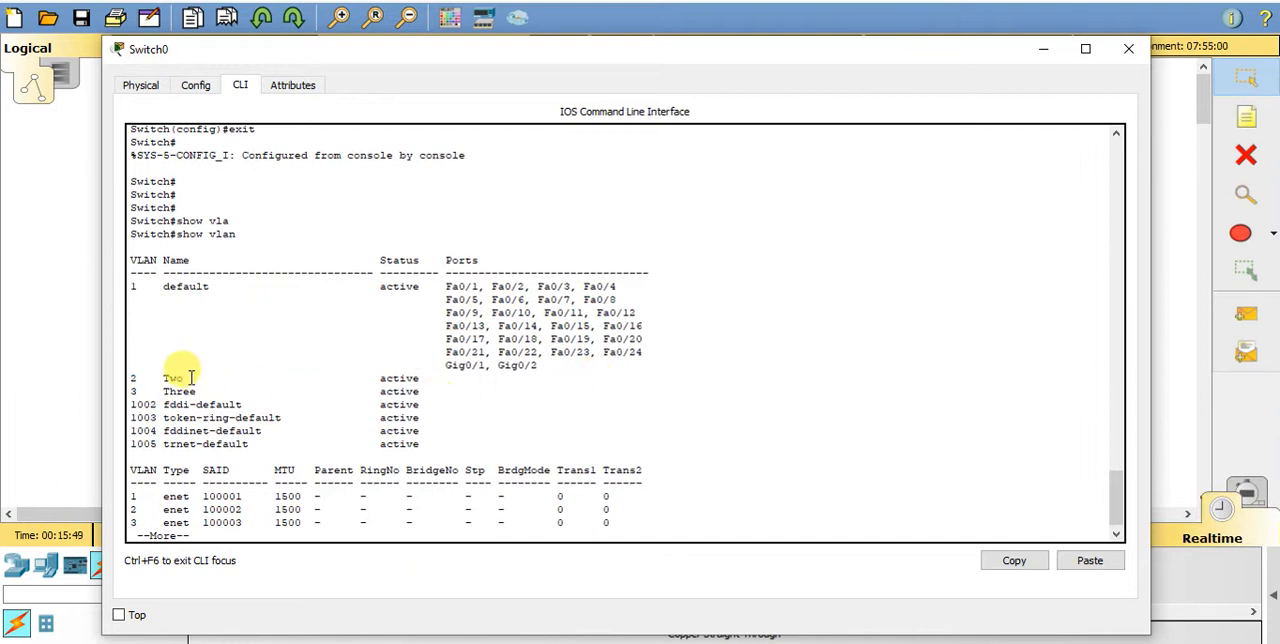
{"action": "left_click_drag", "start_coordinate": [126, 378], "coordinate": [463, 392]}
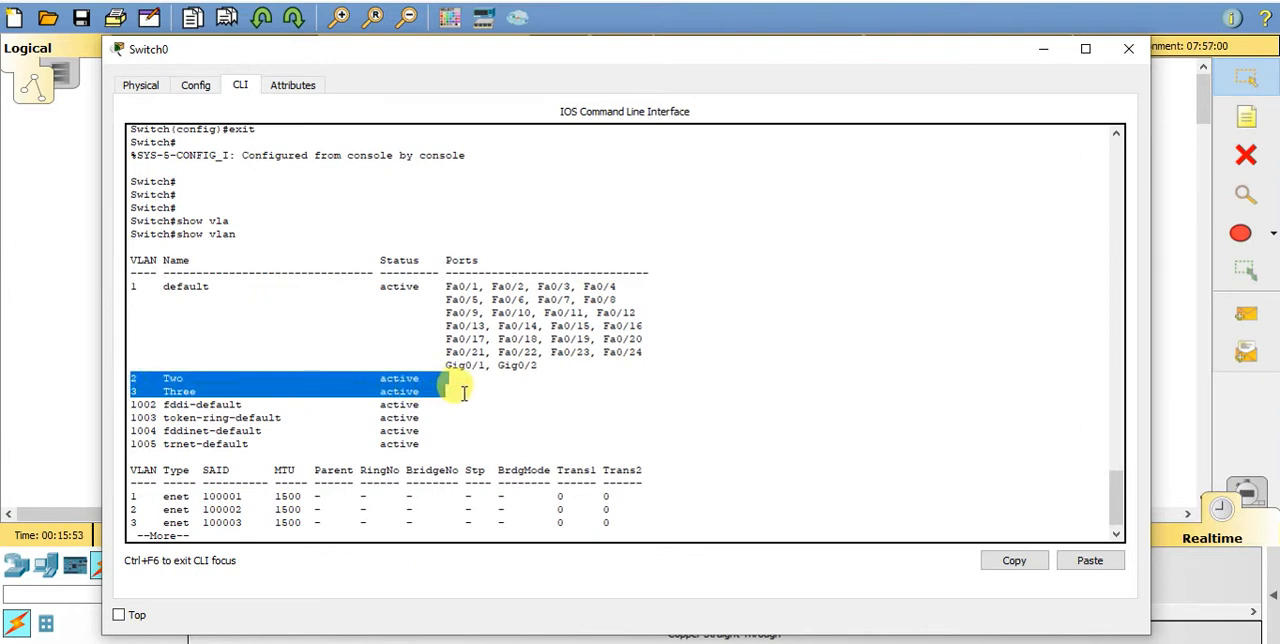
- Highlight ports Fa0/1 and Fa0/2 in the default VLAN's port list and copy the port name Fa0/1
{"action": "left_click", "coordinate": [445, 287]}
{"action": "left_click_drag", "start_coordinate": [445, 287], "coordinate": [477, 288]}
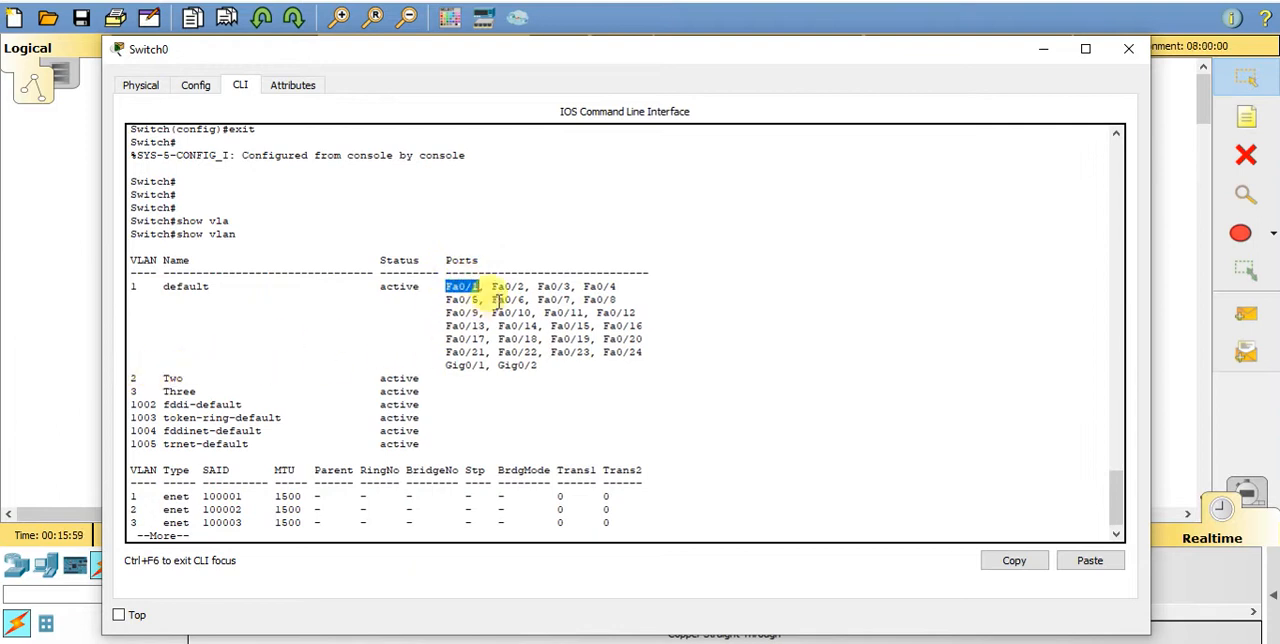
{"action": "left_click_drag", "start_coordinate": [491, 287], "coordinate": [525, 287]}
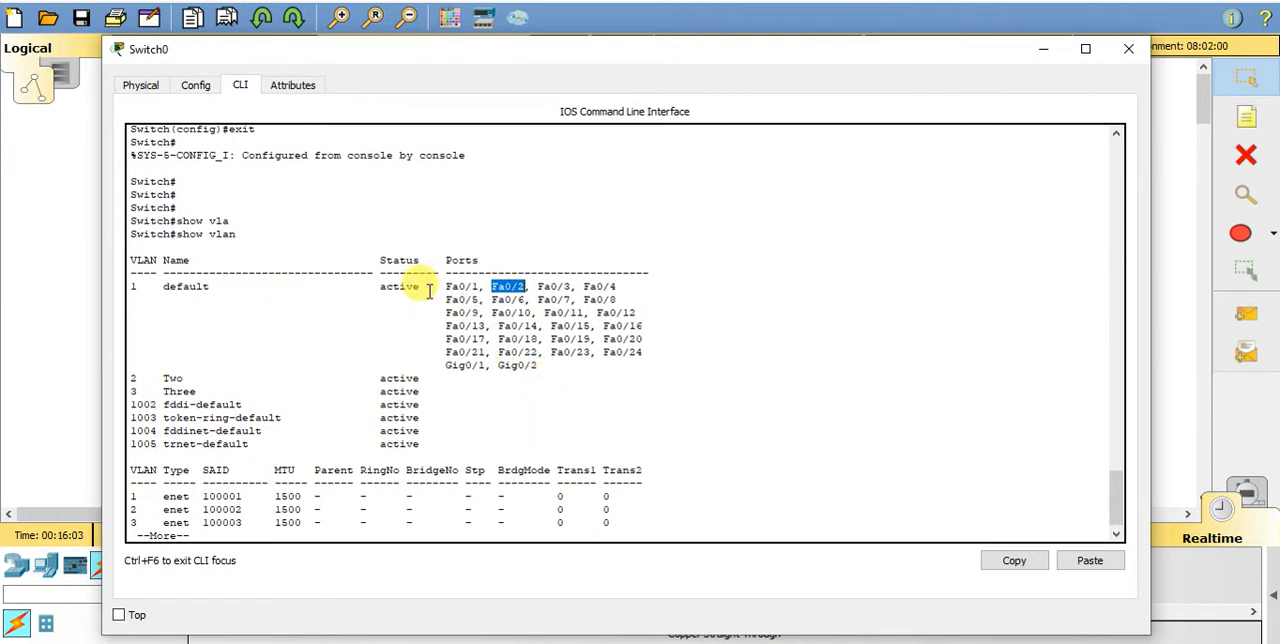
{"action": "left_click_drag", "start_coordinate": [446, 287], "coordinate": [476, 287]}
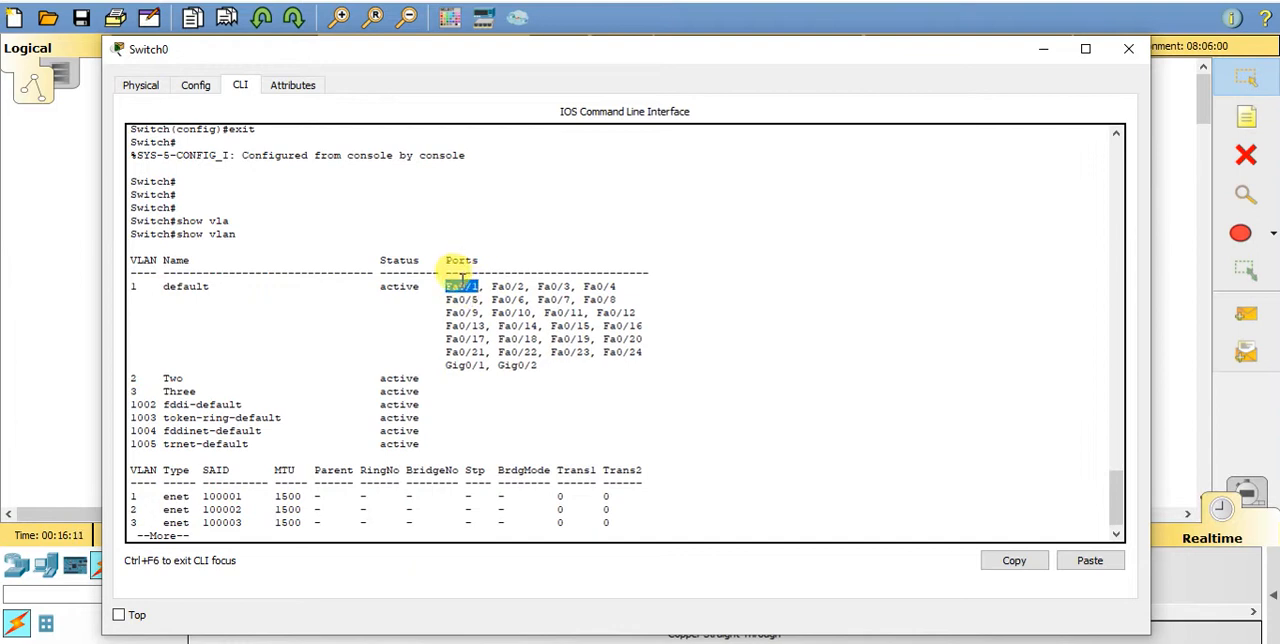
{"action": "right_click", "coordinate": [462, 285]}
{"action": "left_click", "coordinate": [516, 302]}
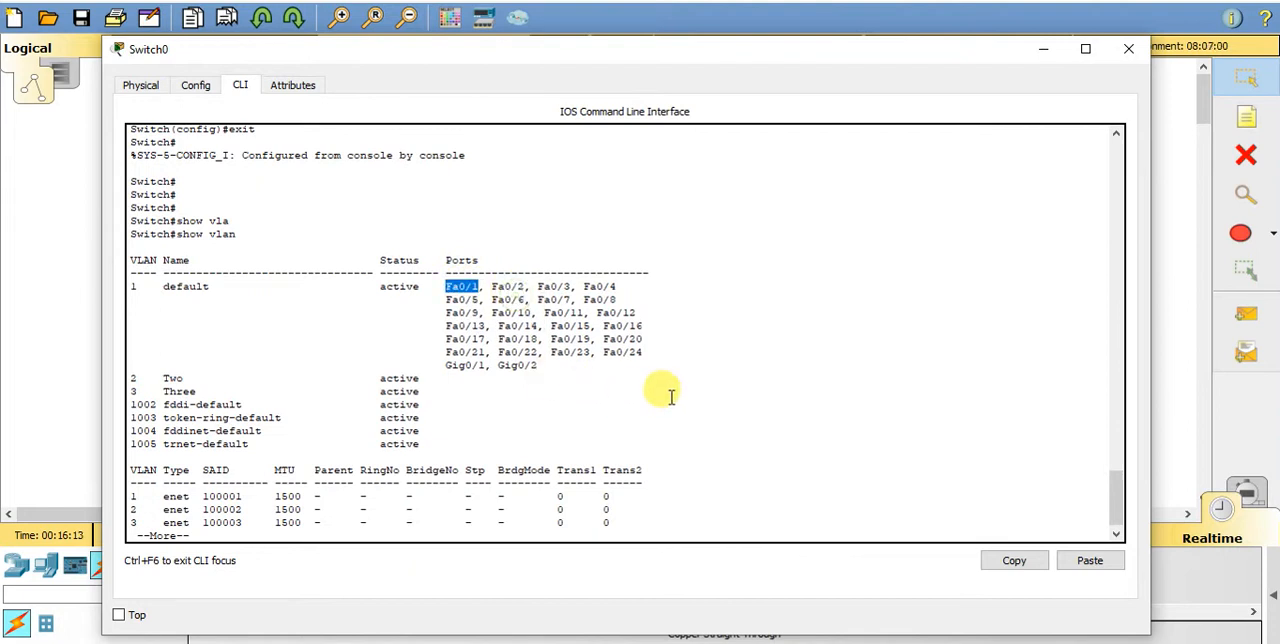
- Page through the rest of the VLAN listing and return to the privileged prompt
{"action": "key", "text": "Return"}
{"action": "key", "text": "Return"}
{"action": "key", "text": "Return"}
{"action": "key", "text": "Return"}
{"action": "key", "text": "Return"}
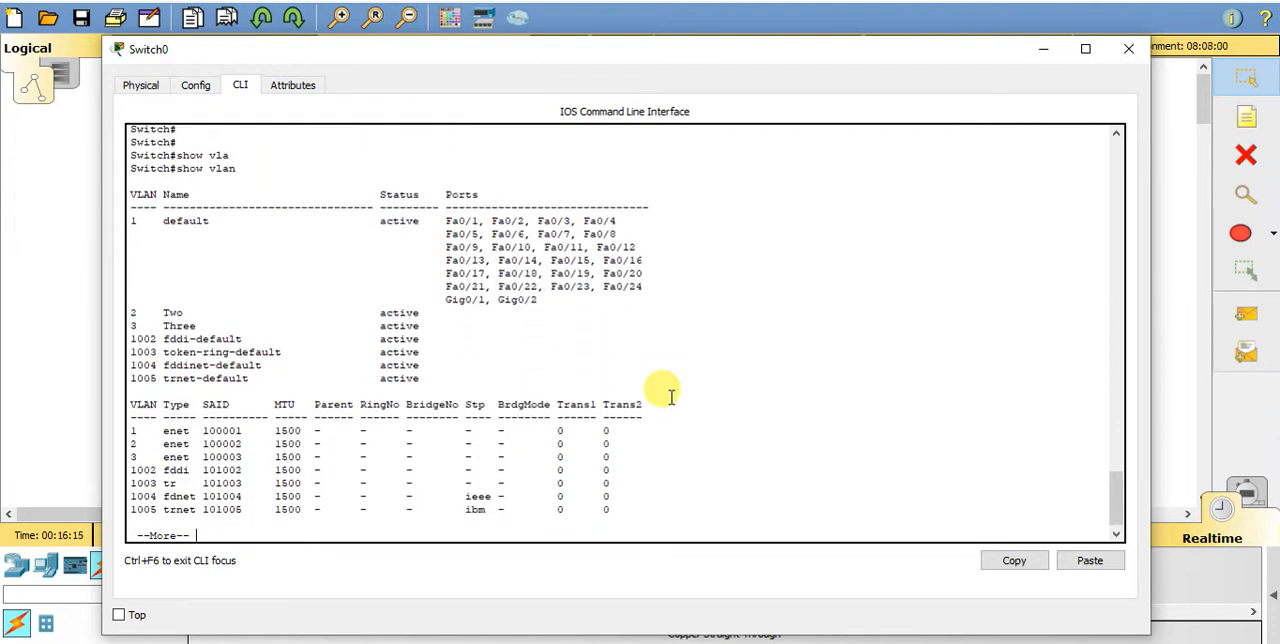
- Enter global configuration mode with config t and open interface Fa0/1 using the copied port name
{"action": "key", "text": "Return"}
{"action": "key", "text": "Return"}
{"action": "key", "text": "Return"}
{"action": "key", "text": "Return"}
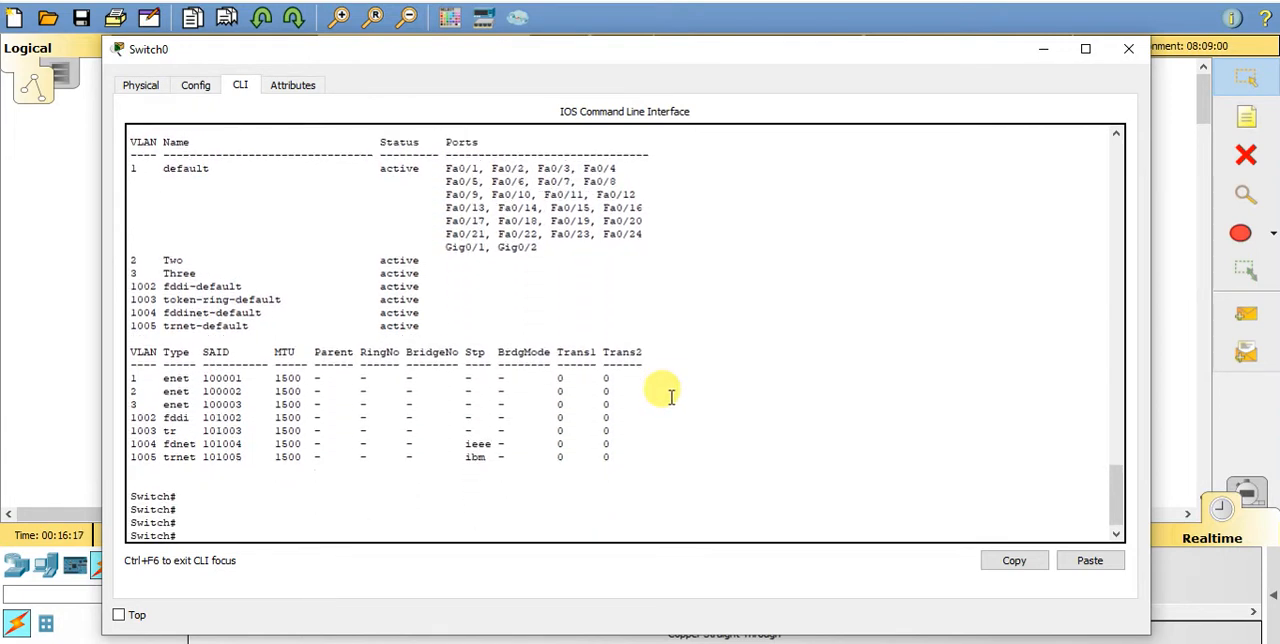
{"action": "type", "text": "config t"}
{"action": "key", "text": "Return"}
{"action": "key", "text": "Return"}
{"action": "key", "text": "Return"}
{"action": "key", "text": "Return"}
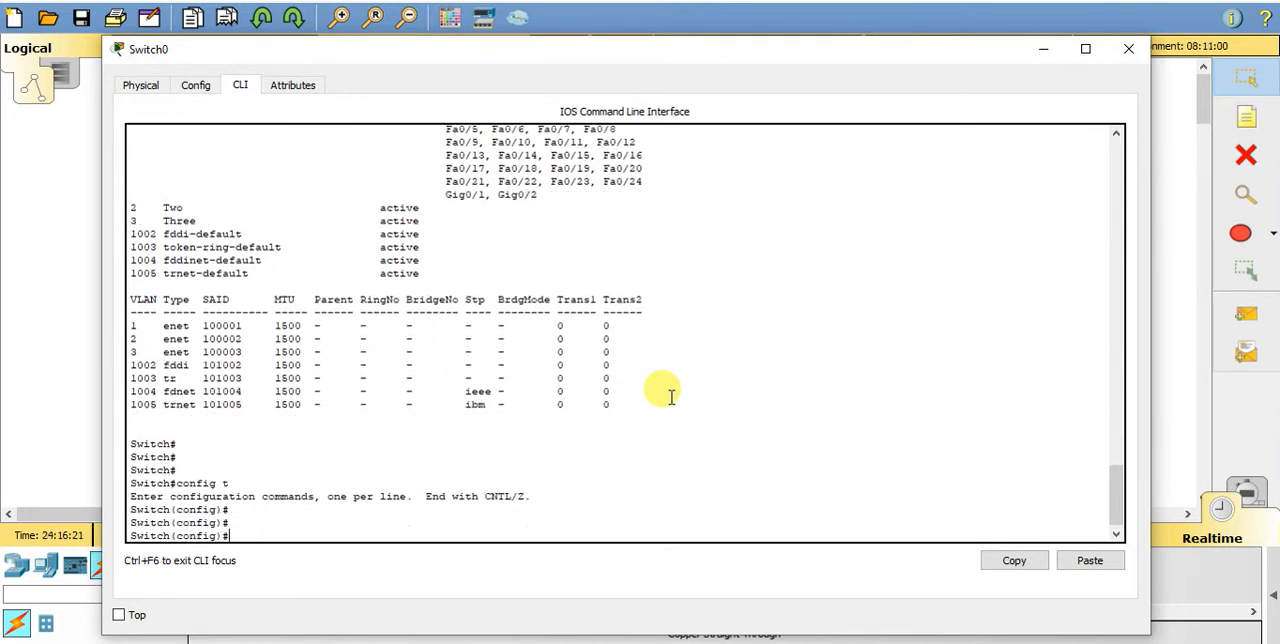
{"action": "type", "text": "int"}
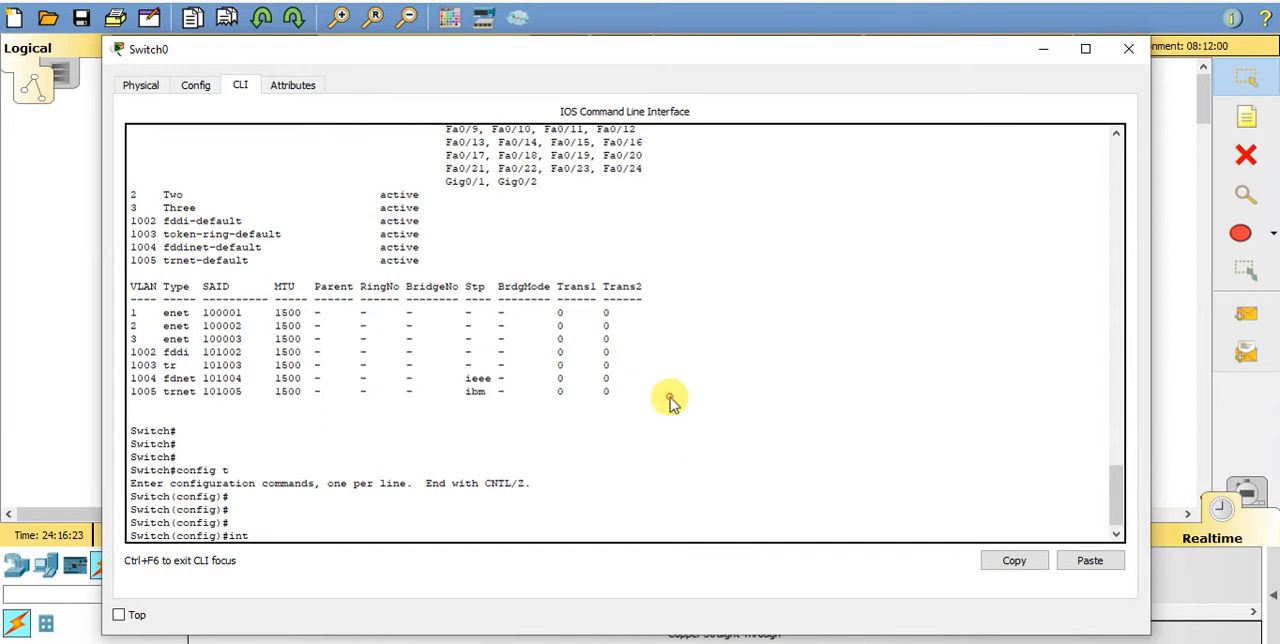
{"action": "right_click", "coordinate": [672, 401]}
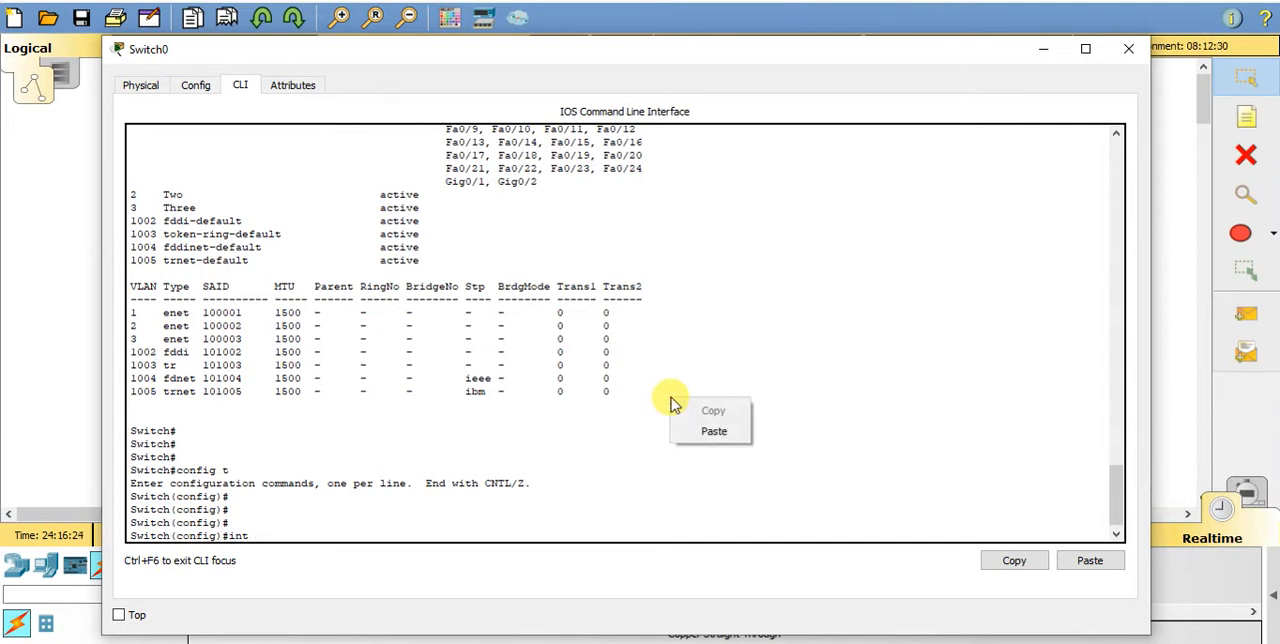
{"action": "left_click", "coordinate": [712, 432]}
{"action": "key", "text": "Return"}
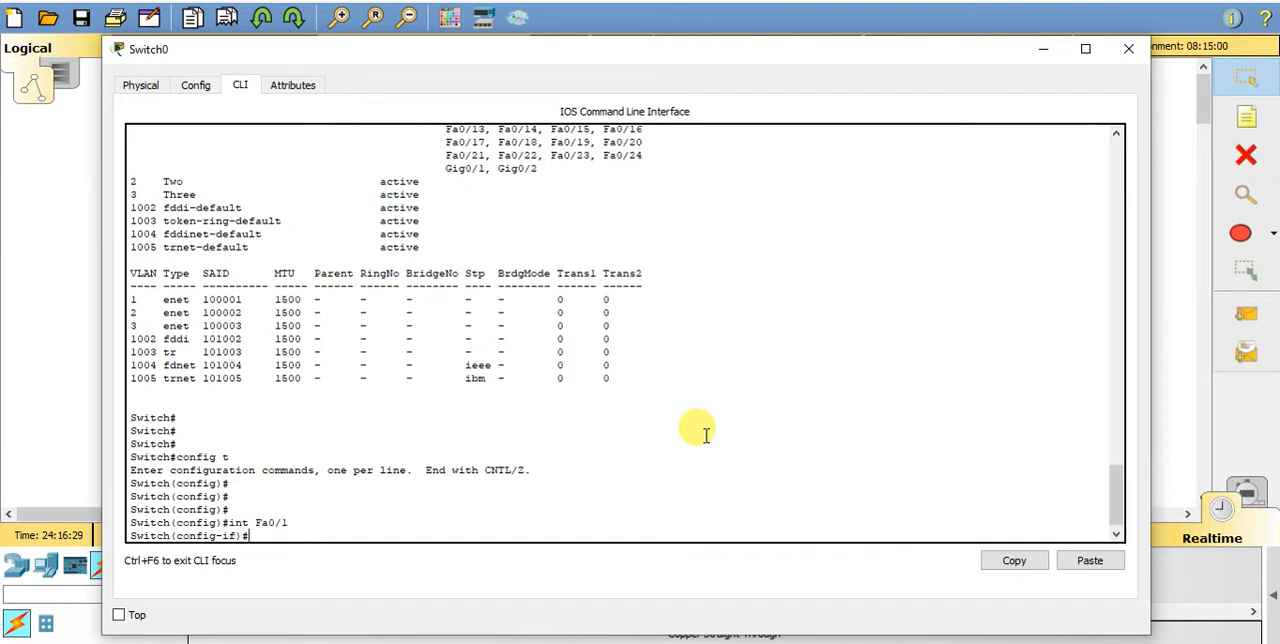
- Assign interface Fa0/1 to VLAN 2 with the switchport access vlan command
{"action": "type", "text": "switch"}
{"action": "key", "text": "Tab"}
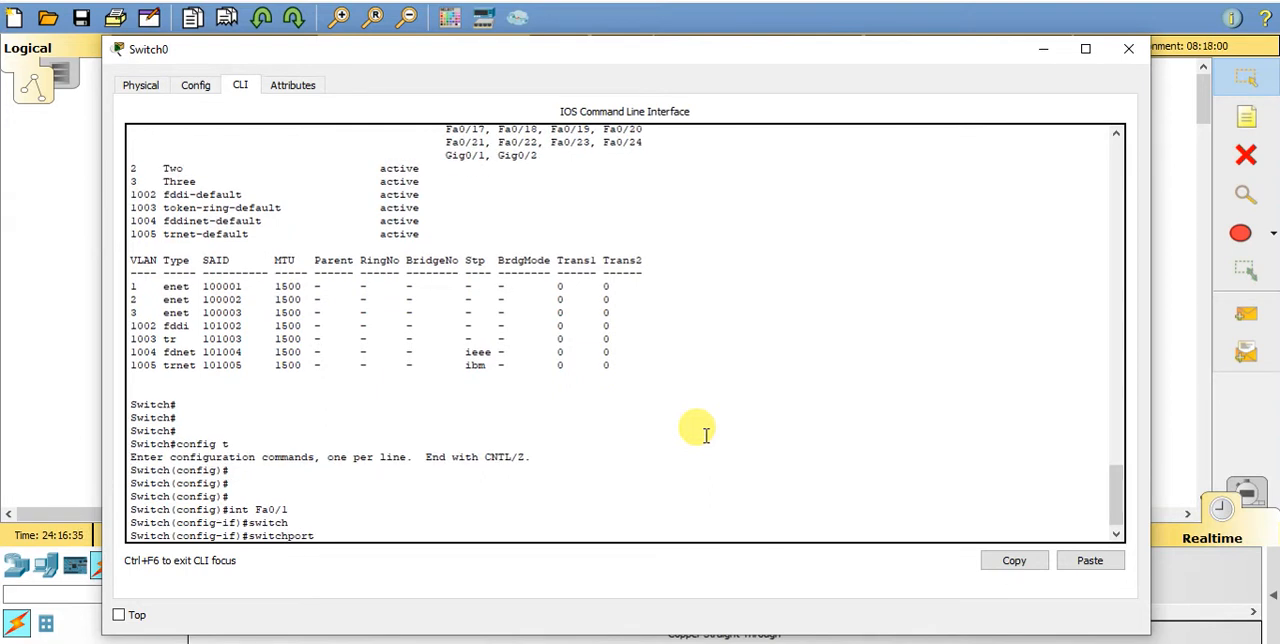
{"action": "type", "text": "ACC"}
{"action": "key", "text": "Tab"}
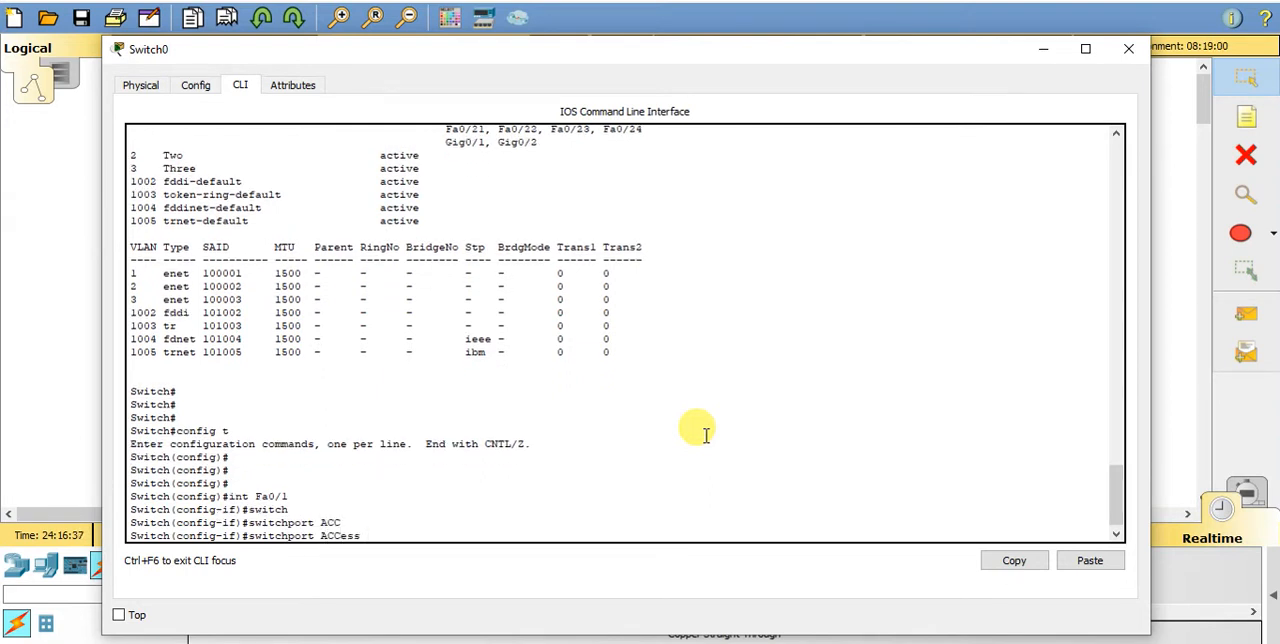
{"action": "type", "text": "vla"}
{"action": "key", "text": "Tab"}
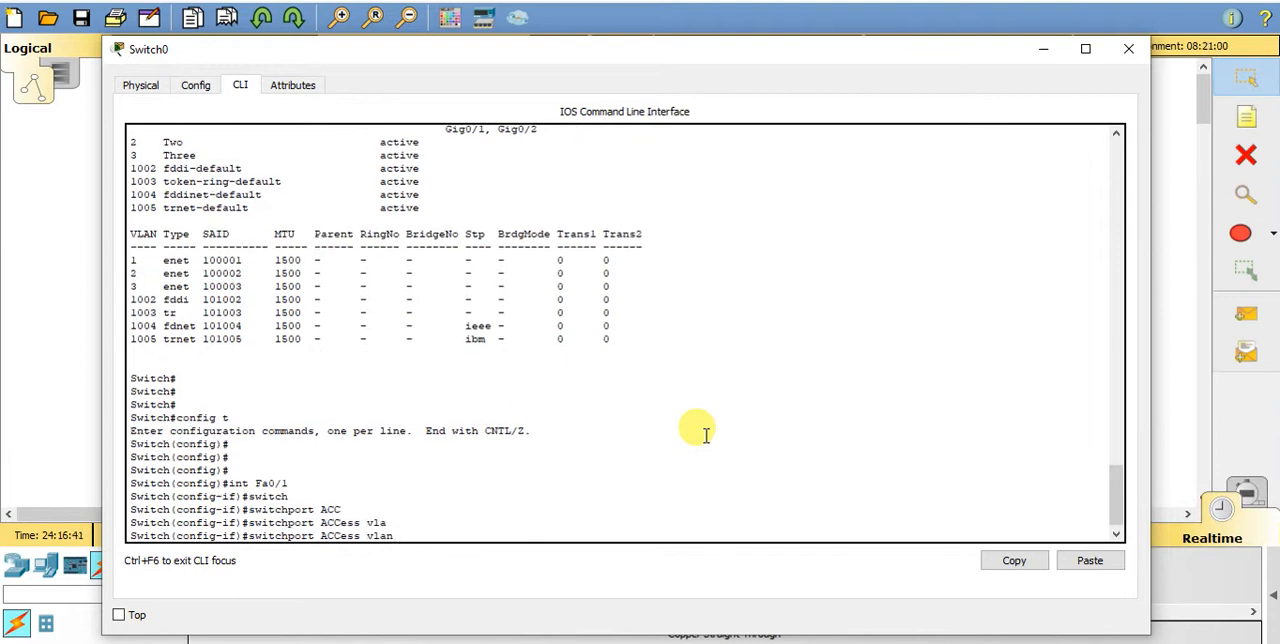
{"action": "type", "text": "2"}
{"action": "key", "text": "Return"}
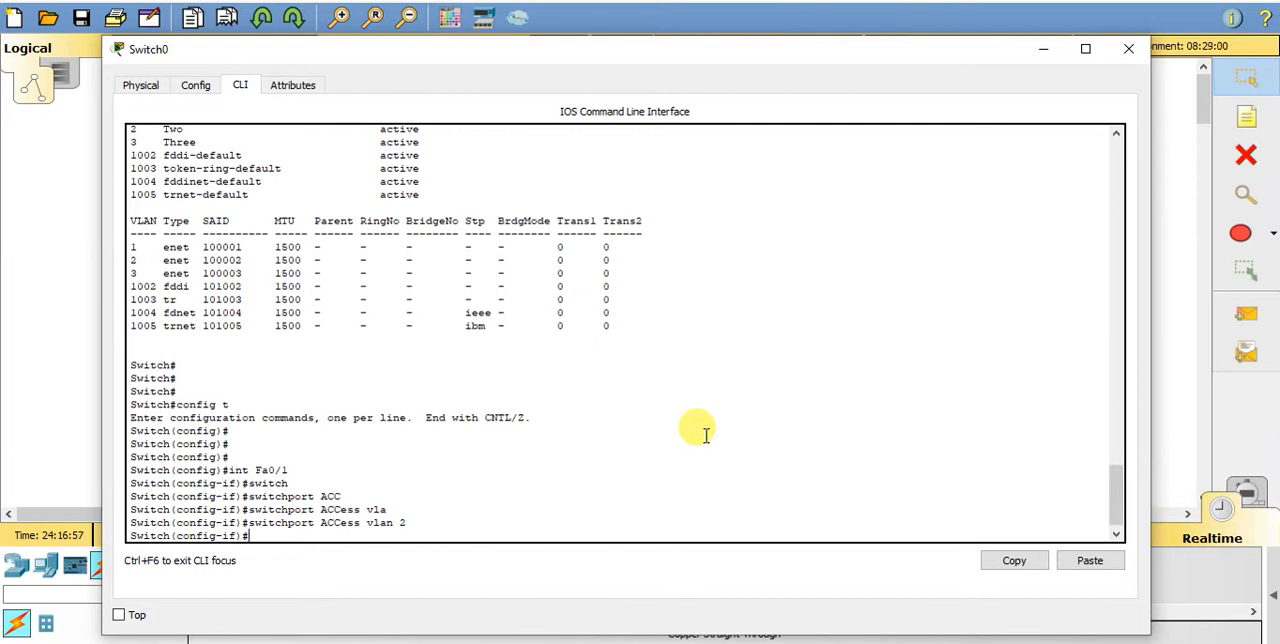
- Set interface Fa0/1 to access mode with the switchport mode access command
{"action": "type", "text": "swi"}
{"action": "key", "text": "Tab"}
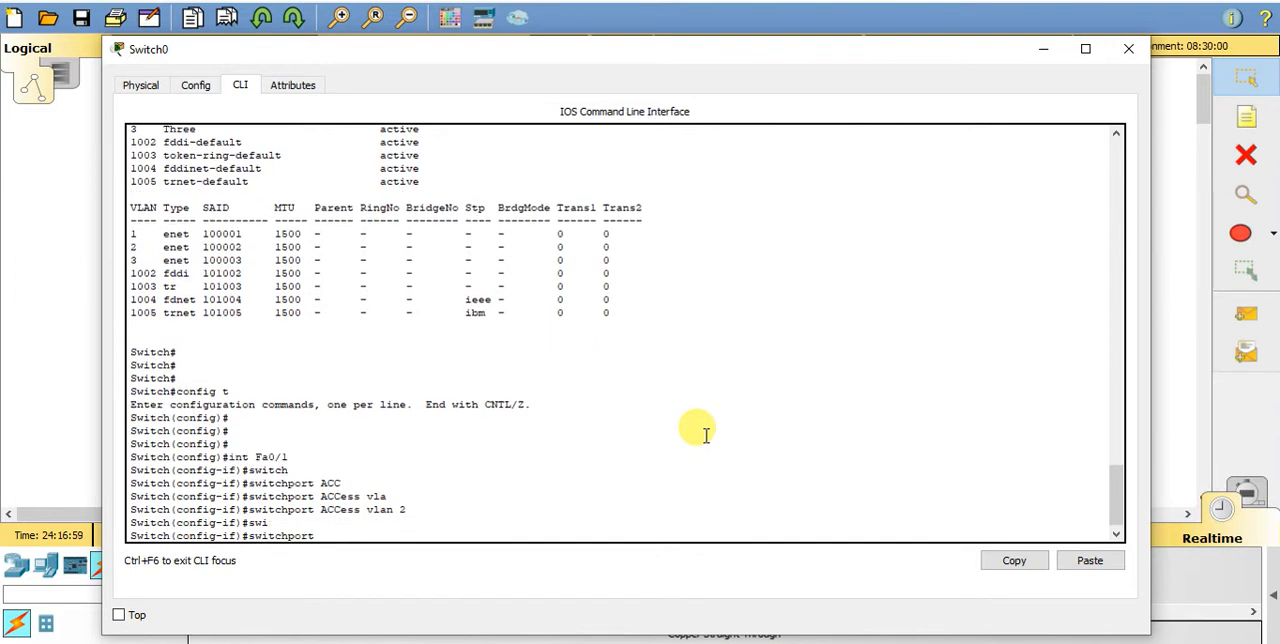
{"action": "type", "text": "mod"}
{"action": "key", "text": "Tab"}
{"action": "type", "text": "access"}
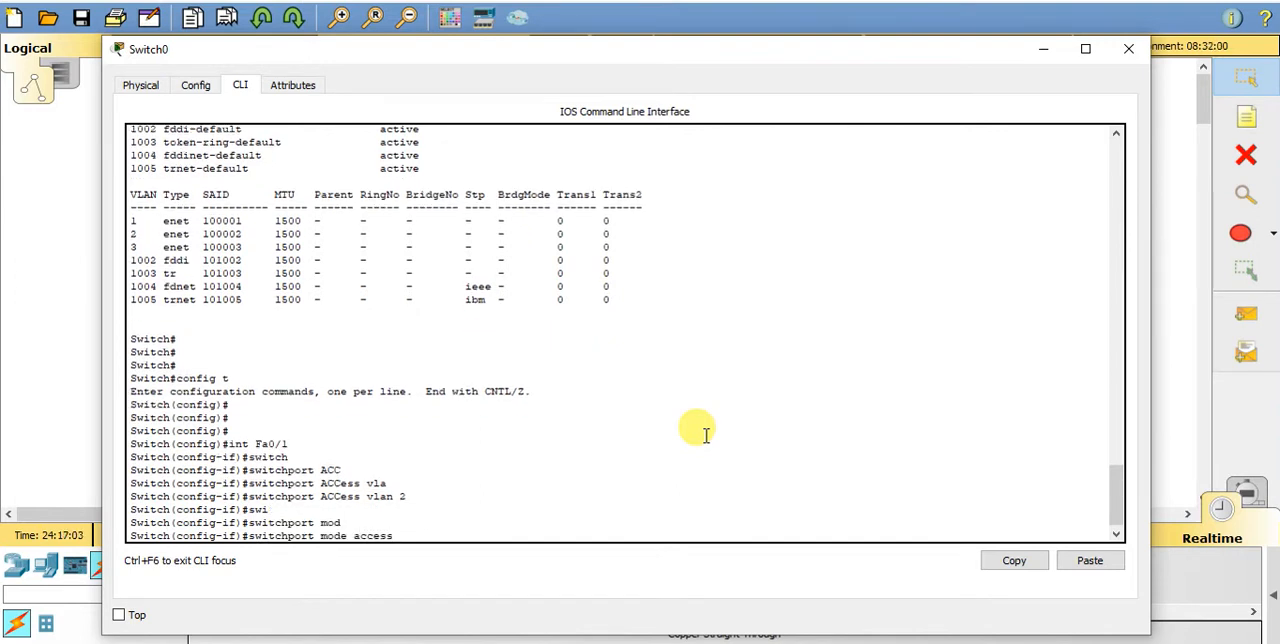
{"action": "key", "text": "Return"}
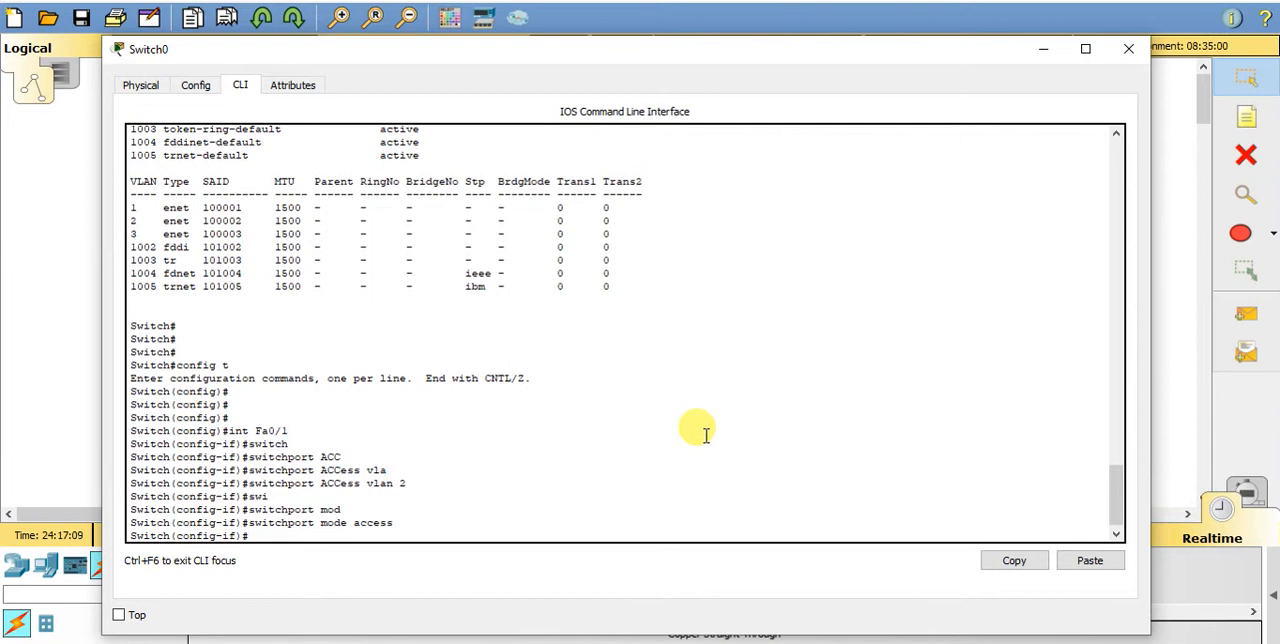
- Exit the interface and global configuration modes back to the privileged prompt
{"action": "key", "text": "Return"}
{"action": "key", "text": "Return"}
{"action": "type", "text": "exit"}
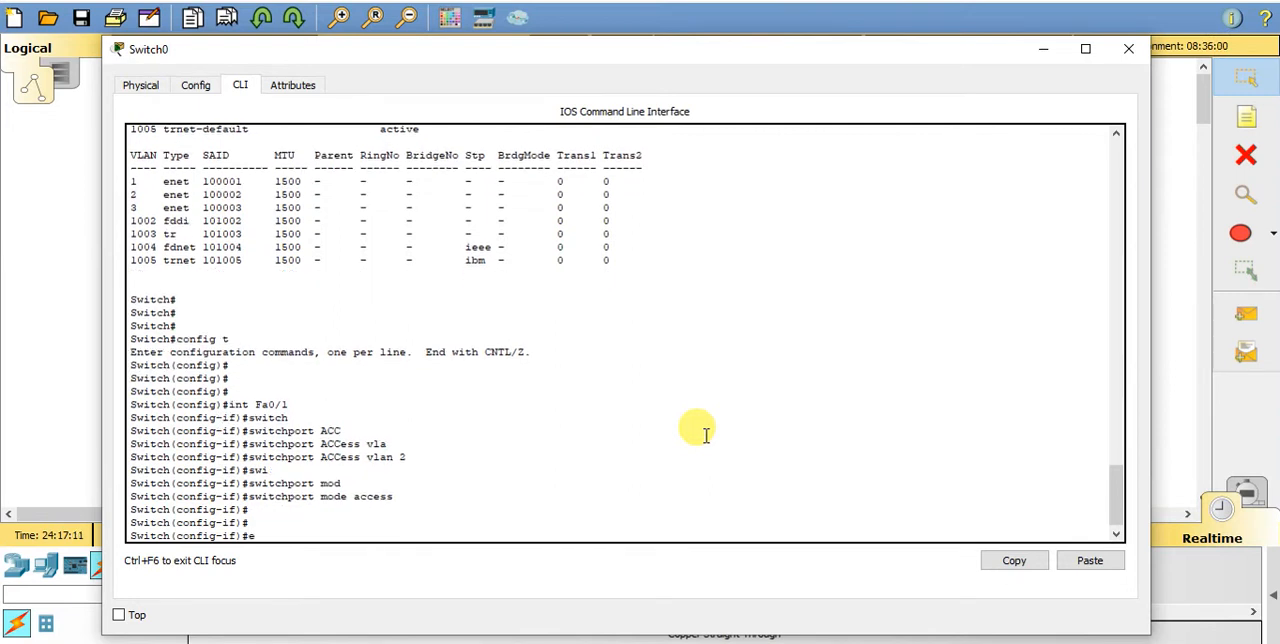
{"action": "key", "text": "Return"}
{"action": "key", "text": "Return"}
{"action": "key", "text": "Return"}
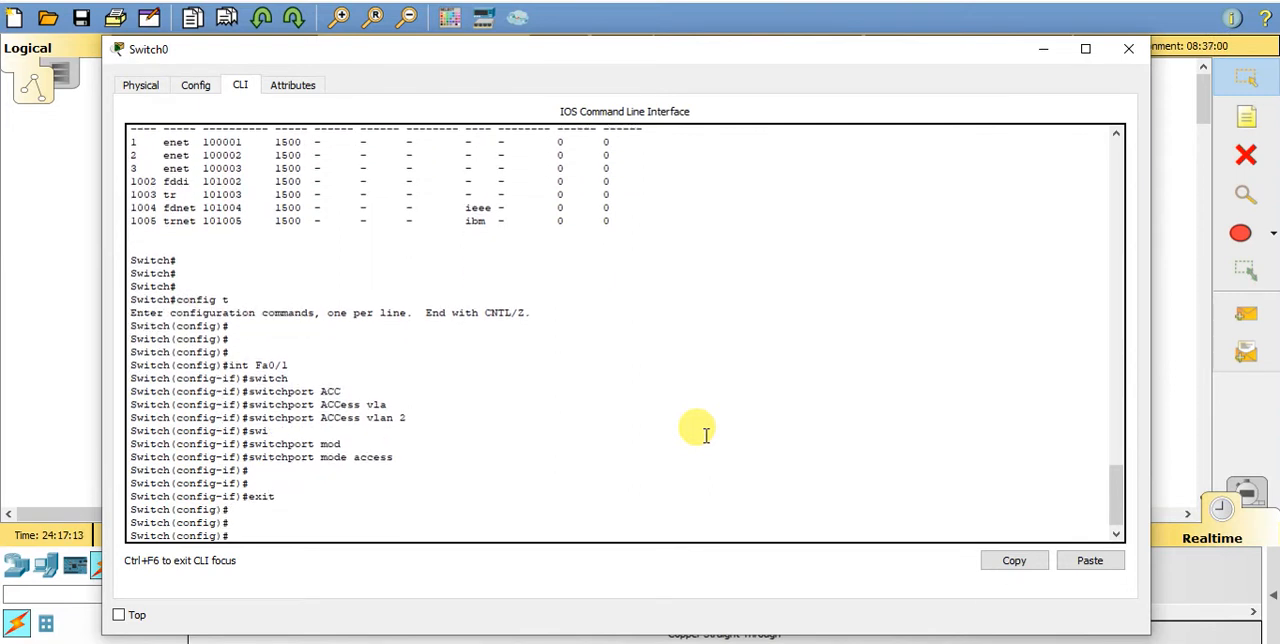
{"action": "type", "text": "exit"}
{"action": "key", "text": "Return"}
{"action": "key", "text": "Return"}
{"action": "key", "text": "Return"}
{"action": "key", "text": "Return"}
{"action": "key", "text": "Return"}
{"action": "key", "text": "Return"}
{"action": "key", "text": "Return"}
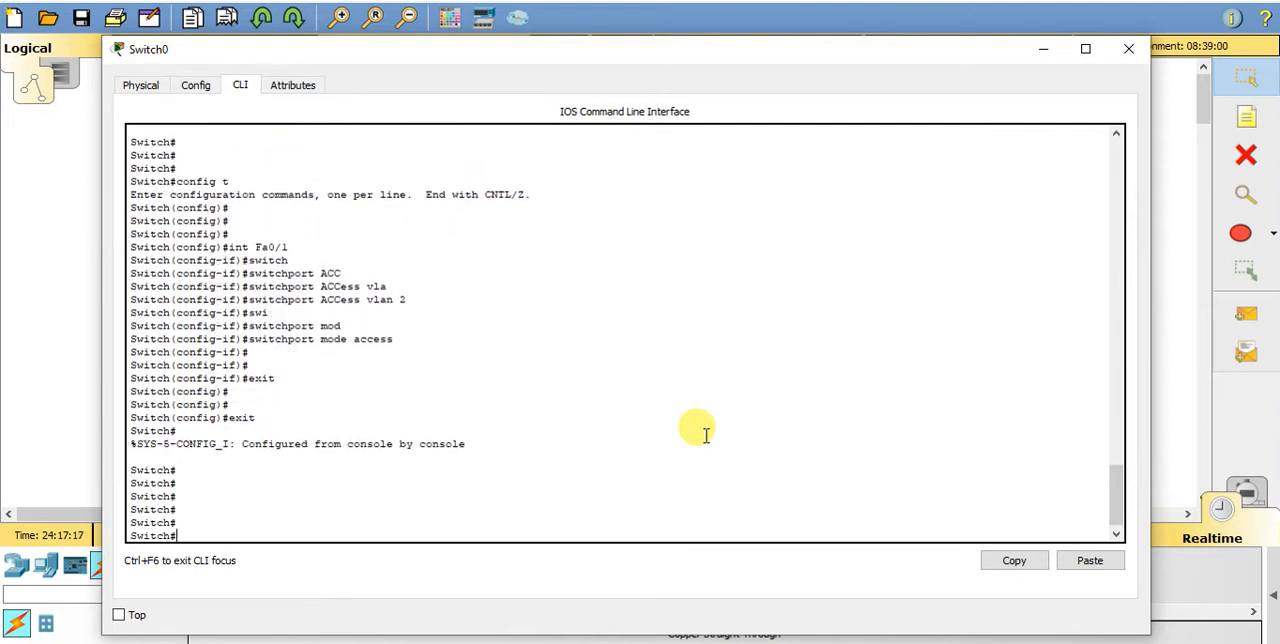
- Run show vlan again and examine the port membership of VLAN 2 and port Fa0/3 in the default VLAN
{"action": "type", "text": "show"}
{"action": "key", "text": "Tab"}
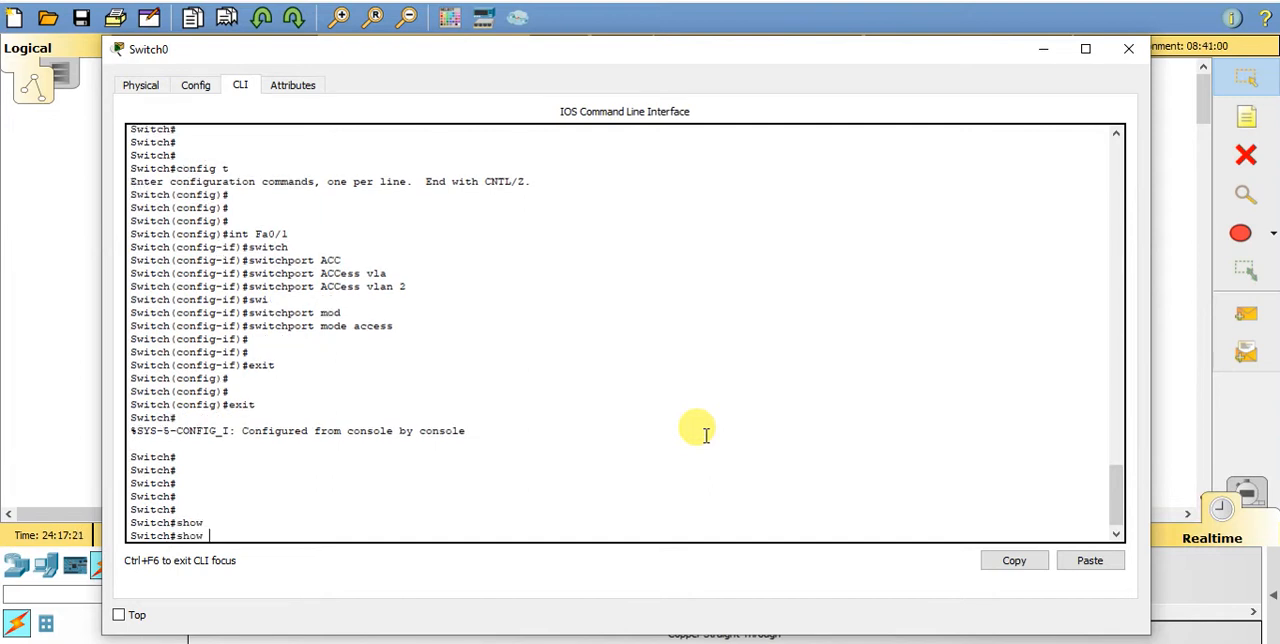
{"action": "type", "text": "vla"}
{"action": "key", "text": "Tab"}
{"action": "key", "text": "Return"}
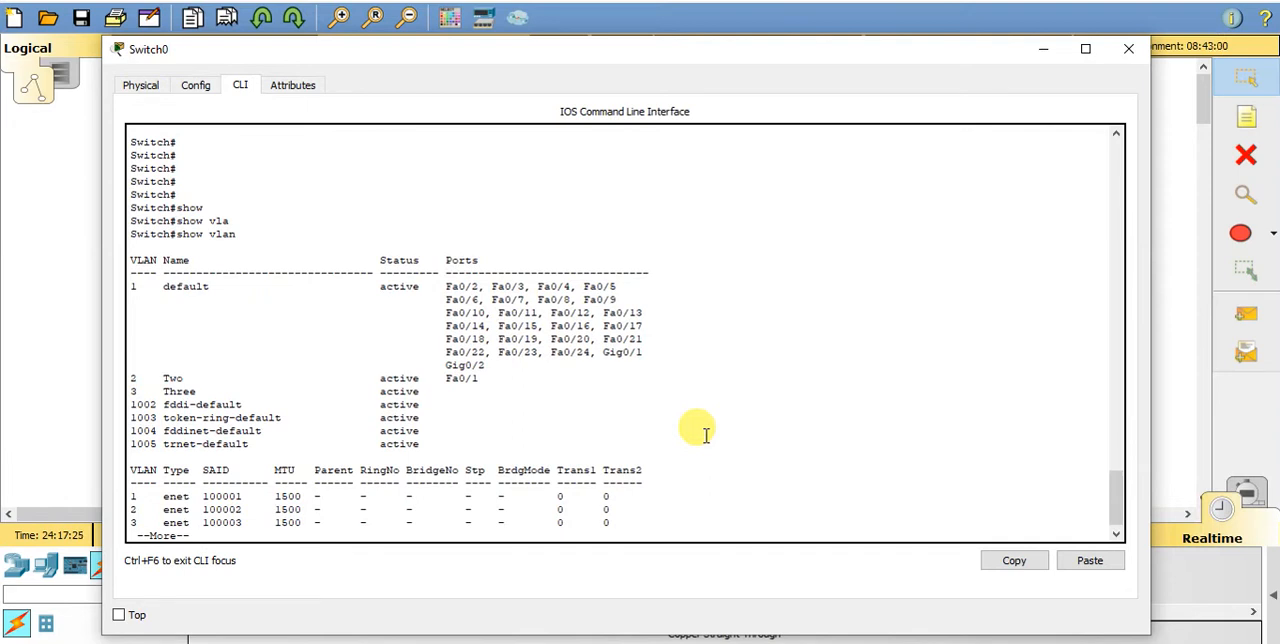
{"action": "left_click_drag", "start_coordinate": [133, 378], "coordinate": [493, 380]}
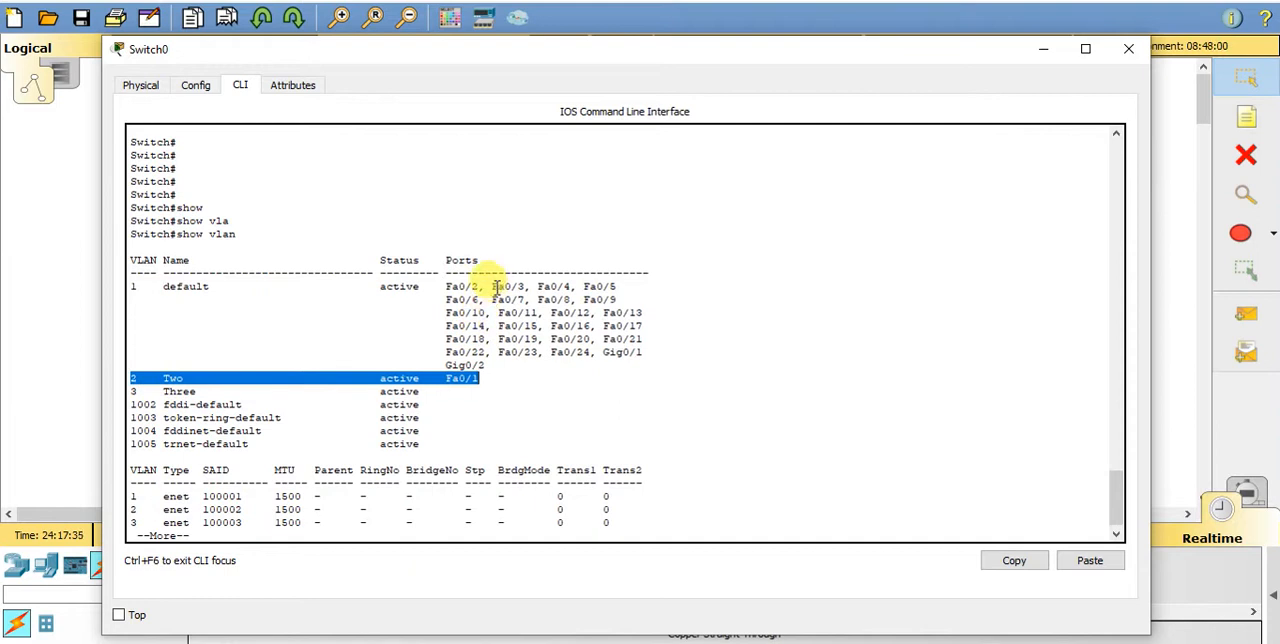
{"action": "left_click_drag", "start_coordinate": [492, 286], "coordinate": [526, 285]}
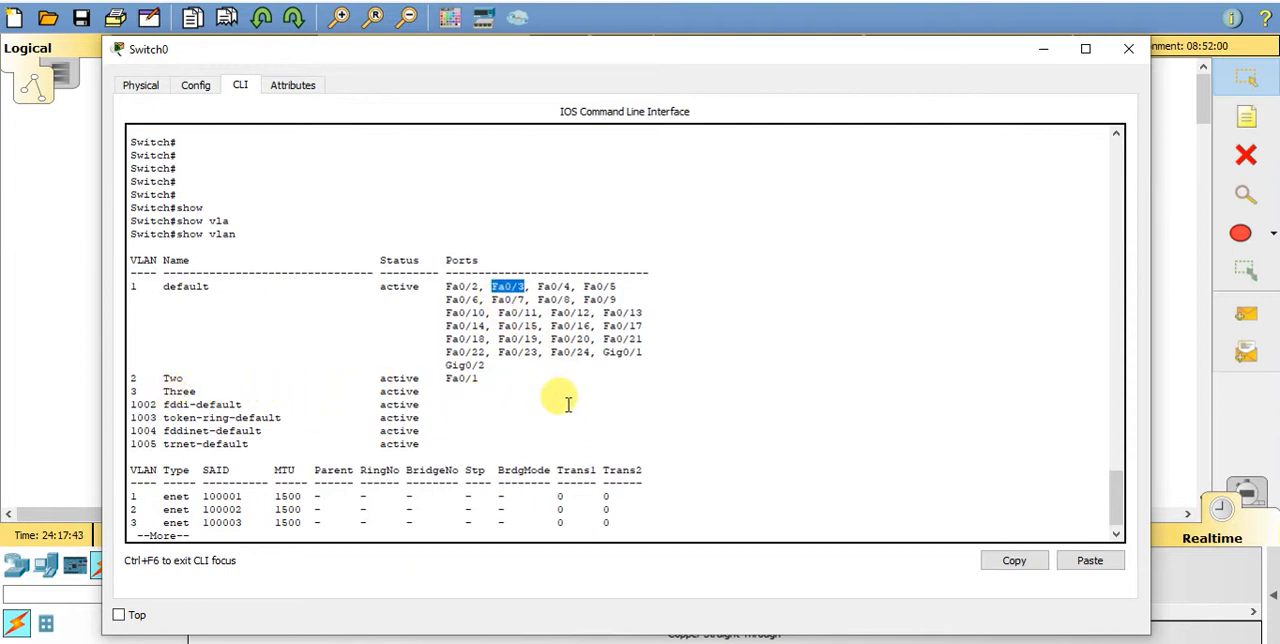
- Page to the end of the updated VLAN table and return to the privileged prompt
{"action": "key", "text": "Return"}
{"action": "key", "text": "Return"}
{"action": "key", "text": "Return"}
{"action": "key", "text": "Return"}
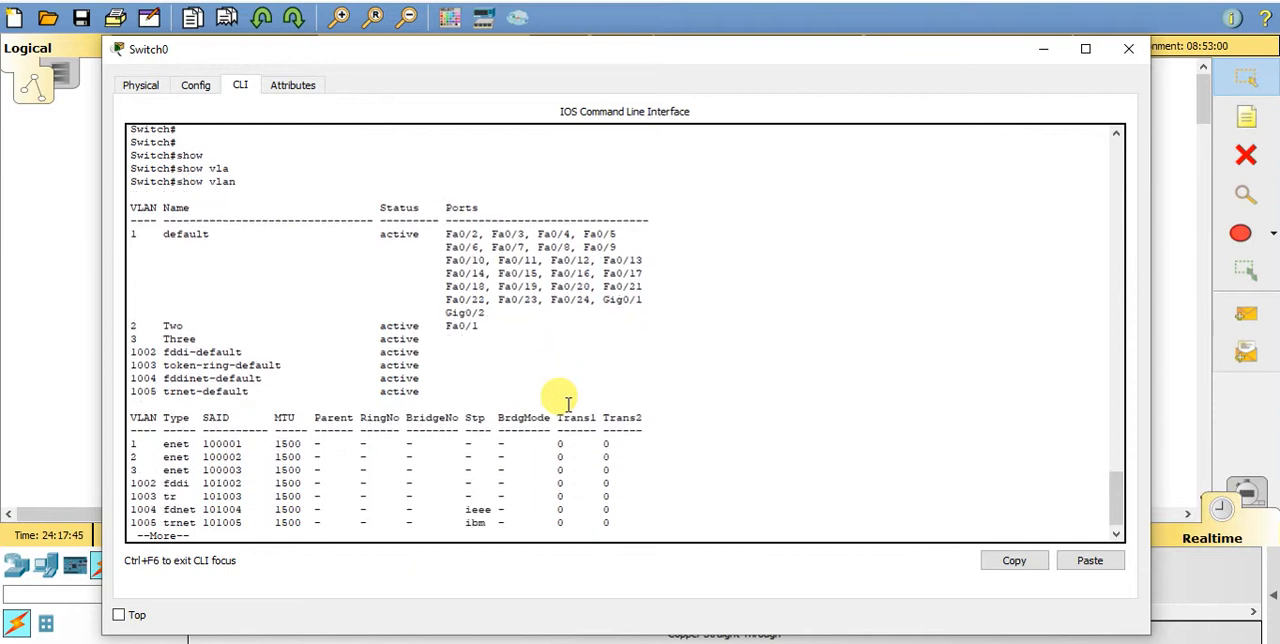
{"action": "key", "text": "Return"}
- Enter the switch's global configuration mode with config t
{"action": "key", "text": "Return"}
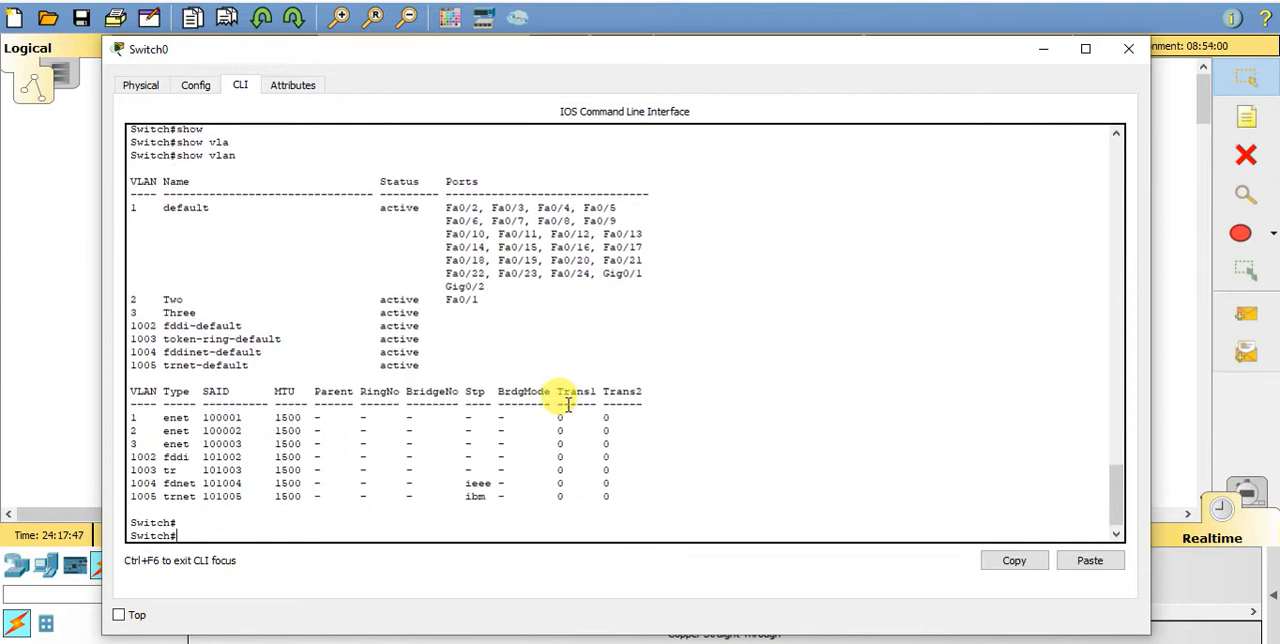
{"action": "type", "text": "config"}
{"action": "type", "text": " t"}
{"action": "key", "text": "Return"}
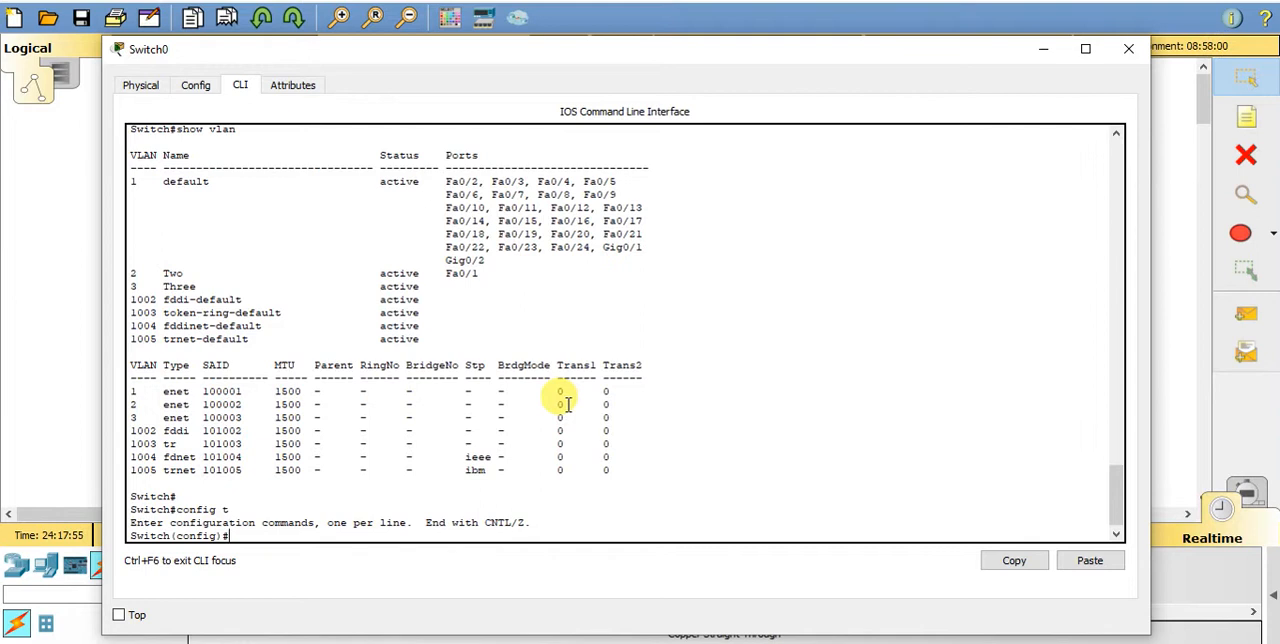
- Enter interface configuration mode for Fa0/2 with the int command
{"action": "type", "text": "int"}
{"action": "key", "text": "Tab"}
{"action": "right_click", "coordinate": [567, 404]}
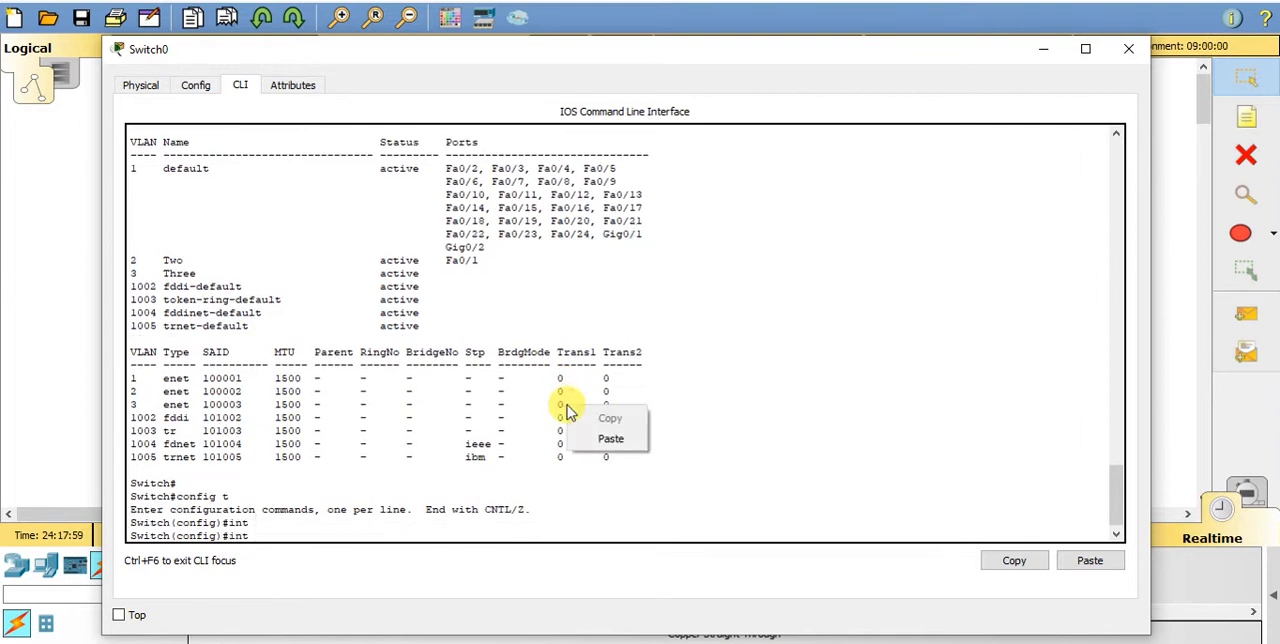
{"action": "left_click", "coordinate": [591, 434]}
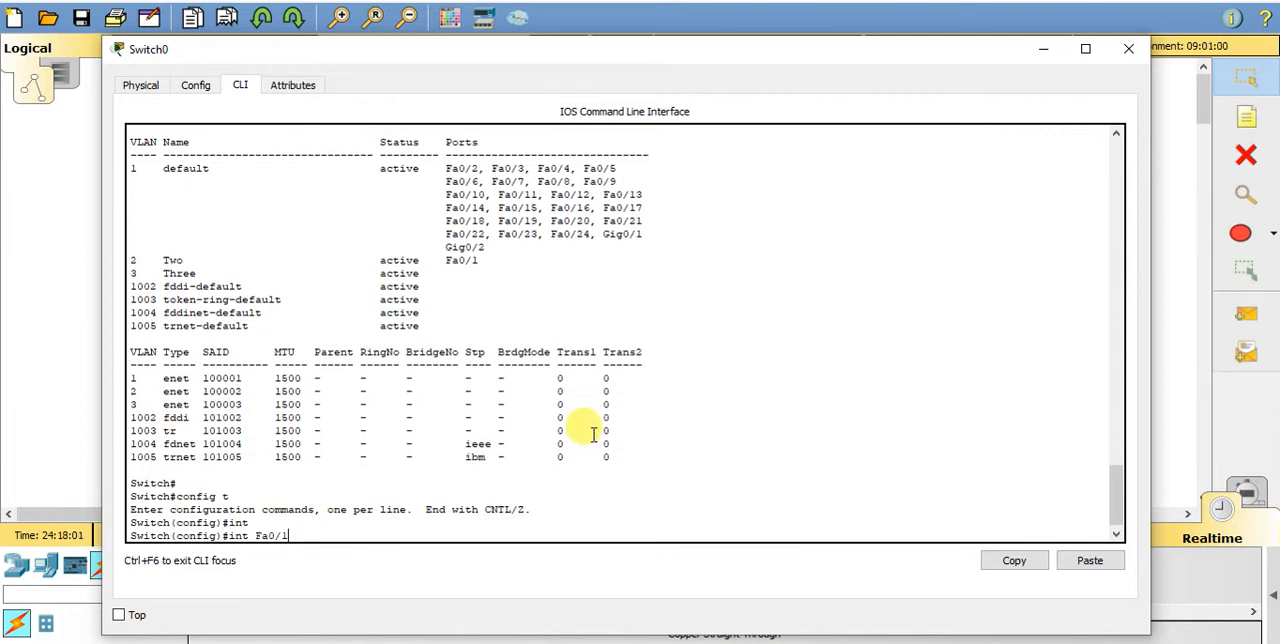
{"action": "key", "text": "BackSpace"}
{"action": "type", "text": "2"}
{"action": "key", "text": "BackSpace"}
{"action": "type", "text": "3"}
{"action": "key", "text": "BackSpace"}
{"action": "type", "text": "2"}
{"action": "key", "text": "Return"}
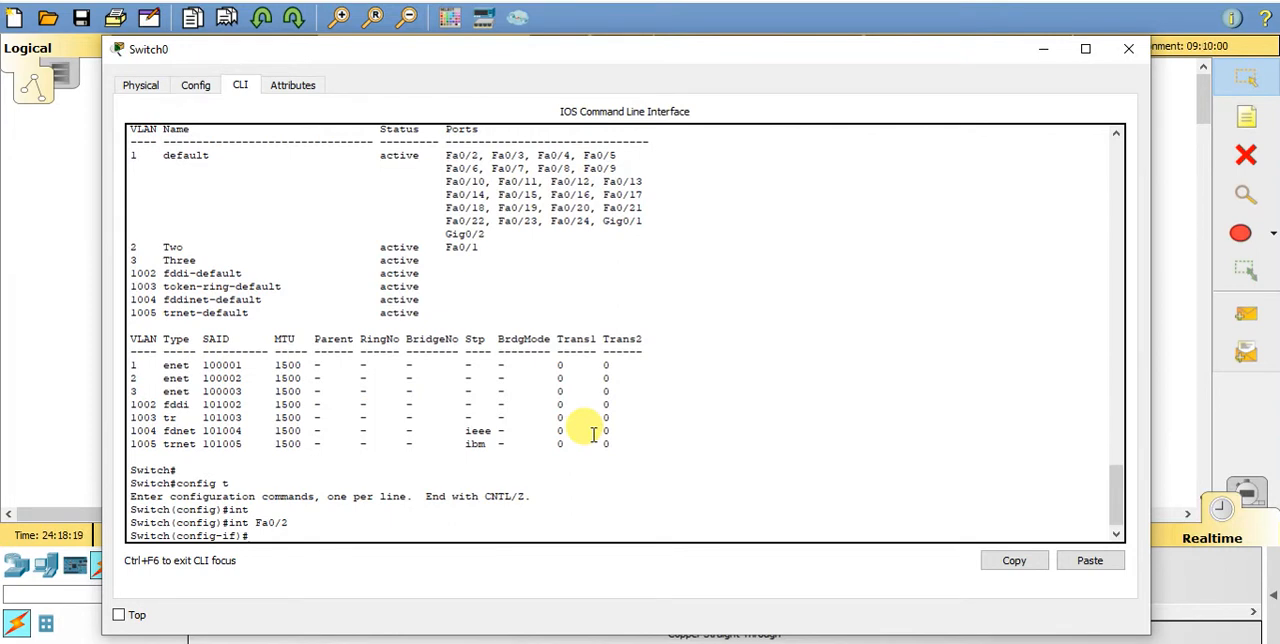
- Assign interface Fa0/2 to VLAN 3 with the switchport access vlan 3 command
{"action": "type", "text": "swit"}
{"action": "key", "text": "Tab"}
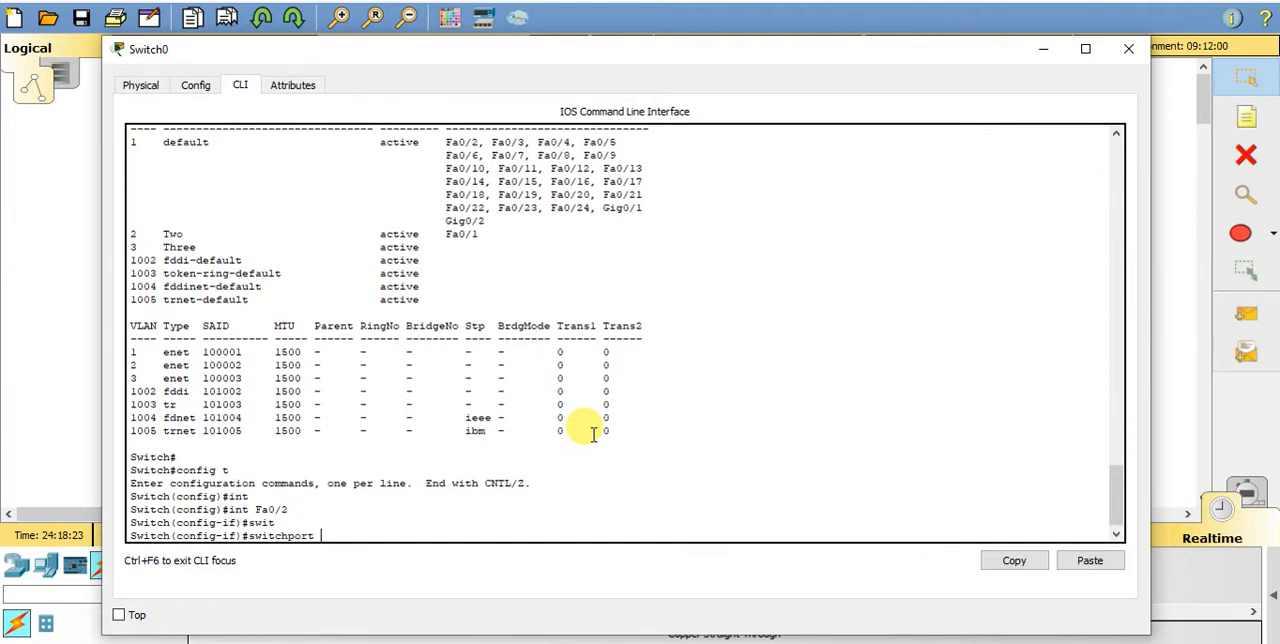
{"action": "type", "text": "acc"}
{"action": "key", "text": "Tab"}
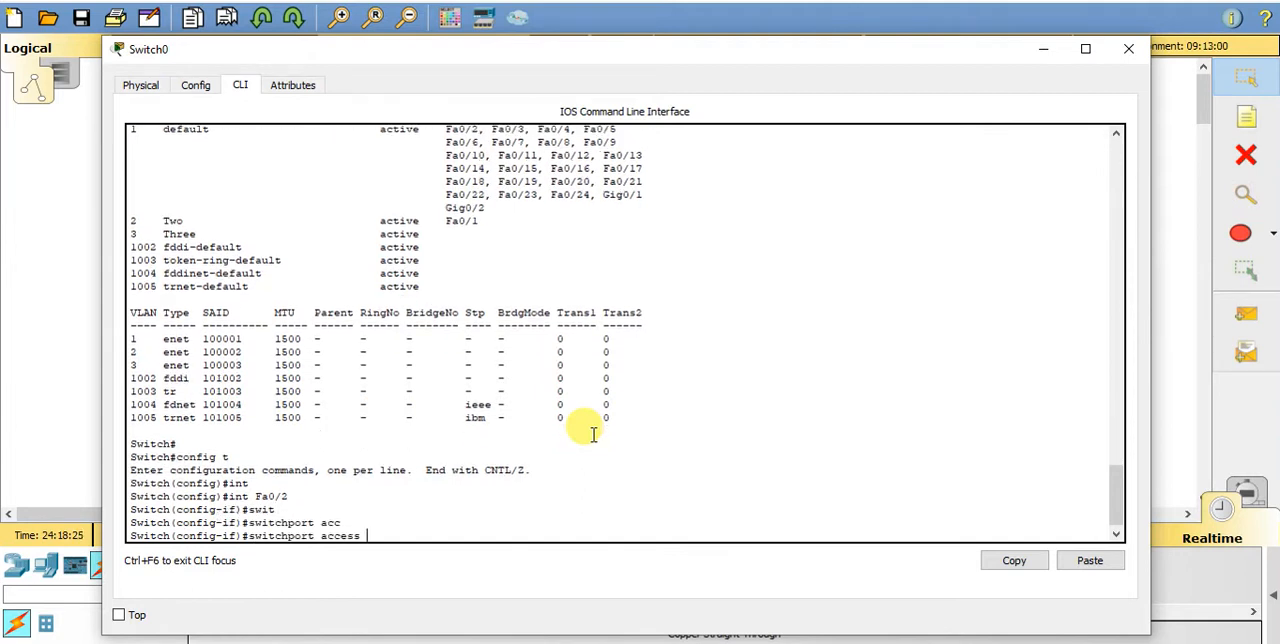
{"action": "type", "text": "vl"}
{"action": "key", "text": "Tab"}
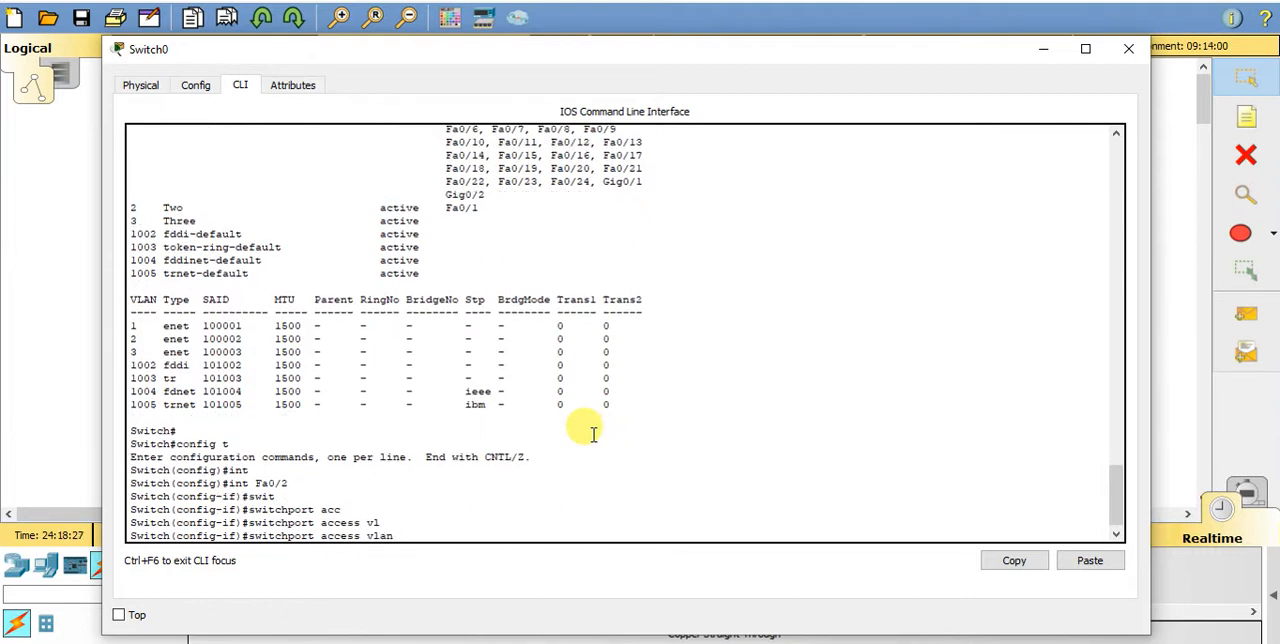
{"action": "type", "text": "3"}
{"action": "key", "text": "Return"}
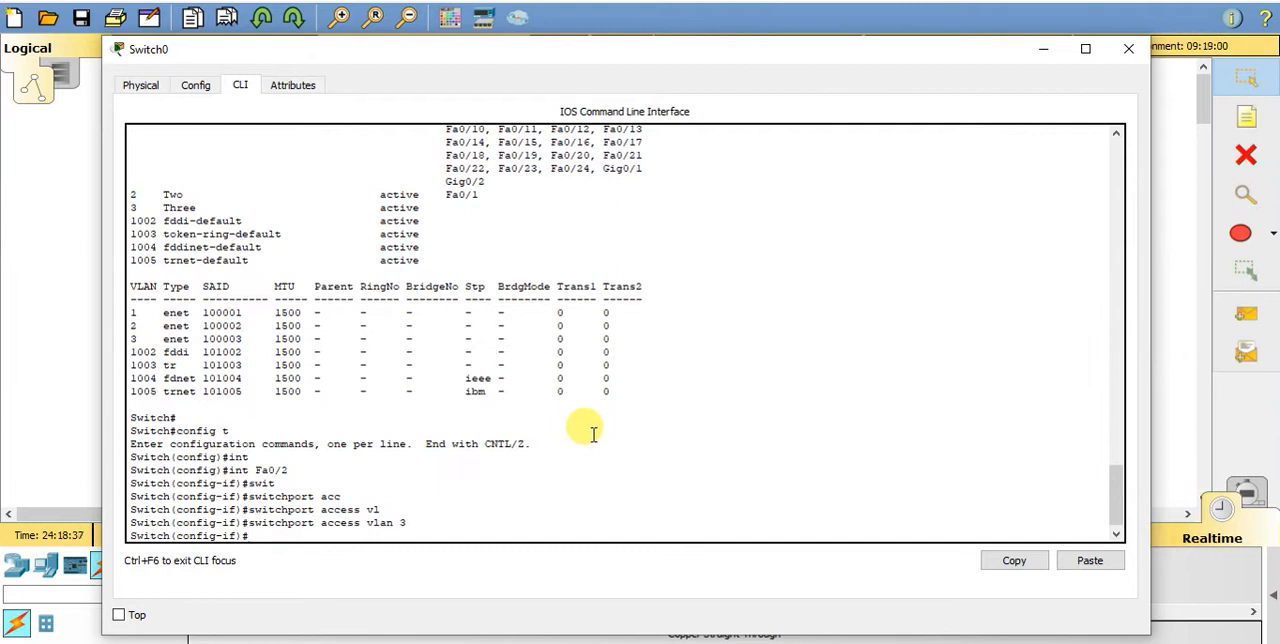
- Set interface Fa0/2 to access mode with the switchport mode access command
{"action": "type", "text": "swit"}
{"action": "key", "text": "Tab"}
{"action": "type", "text": "mod"}
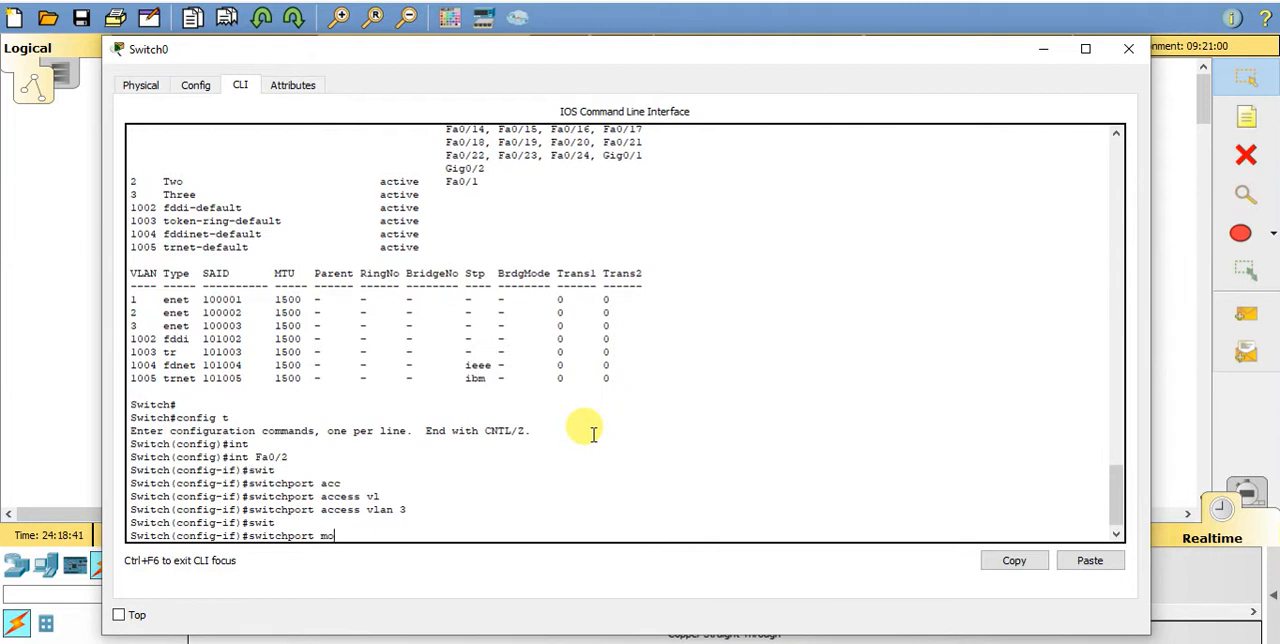
{"action": "key", "text": "Tab"}
{"action": "type", "text": "acc"}
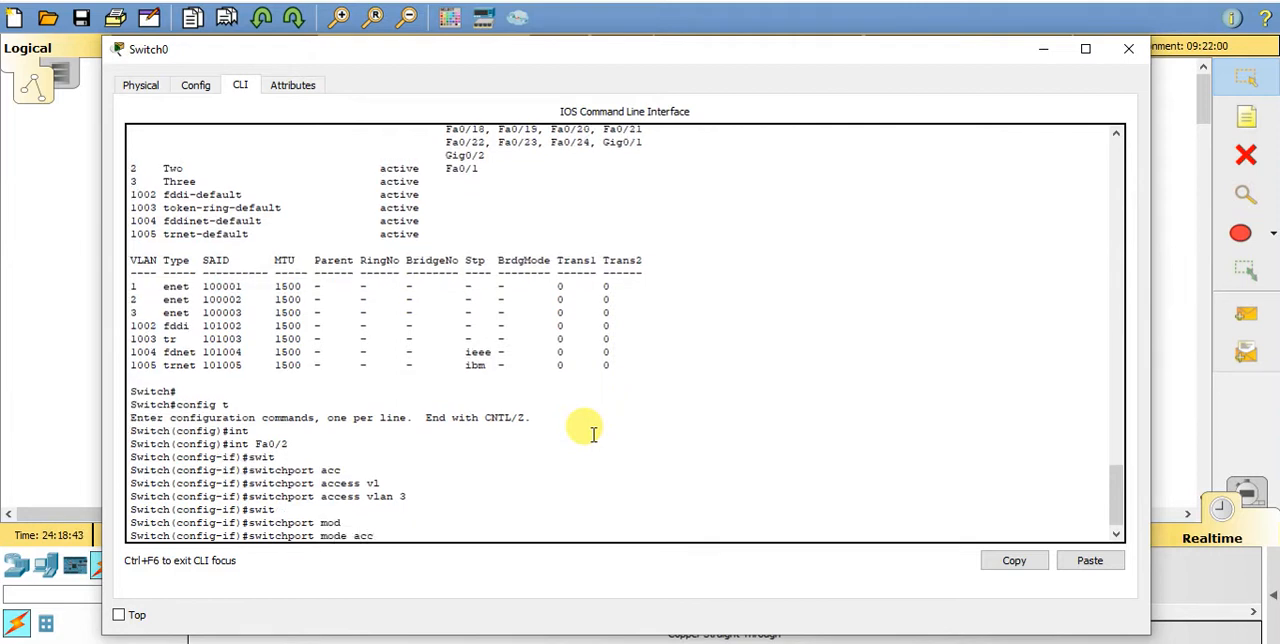
{"action": "type", "text": "e"}
{"action": "key", "text": "Tab"}
{"action": "key", "text": "Return"}
- Exit interface configuration for Fa0/2 and global configuration mode, back to the privileged prompt
{"action": "key", "text": "Return"}
{"action": "key", "text": "Return"}
{"action": "key", "text": "Return"}
{"action": "type", "text": "exit"}
{"action": "key", "text": "Return"}
{"action": "key", "text": "Return"}
{"action": "key", "text": "Return"}
{"action": "key", "text": "Return"}
{"action": "type", "text": "exit"}
- Run sh vlan and examine which ports belong to VLANs 2 and 3
{"action": "key", "text": "Return"}
{"action": "key", "text": "Return"}
{"action": "key", "text": "Return"}
{"action": "type", "text": "sh"}
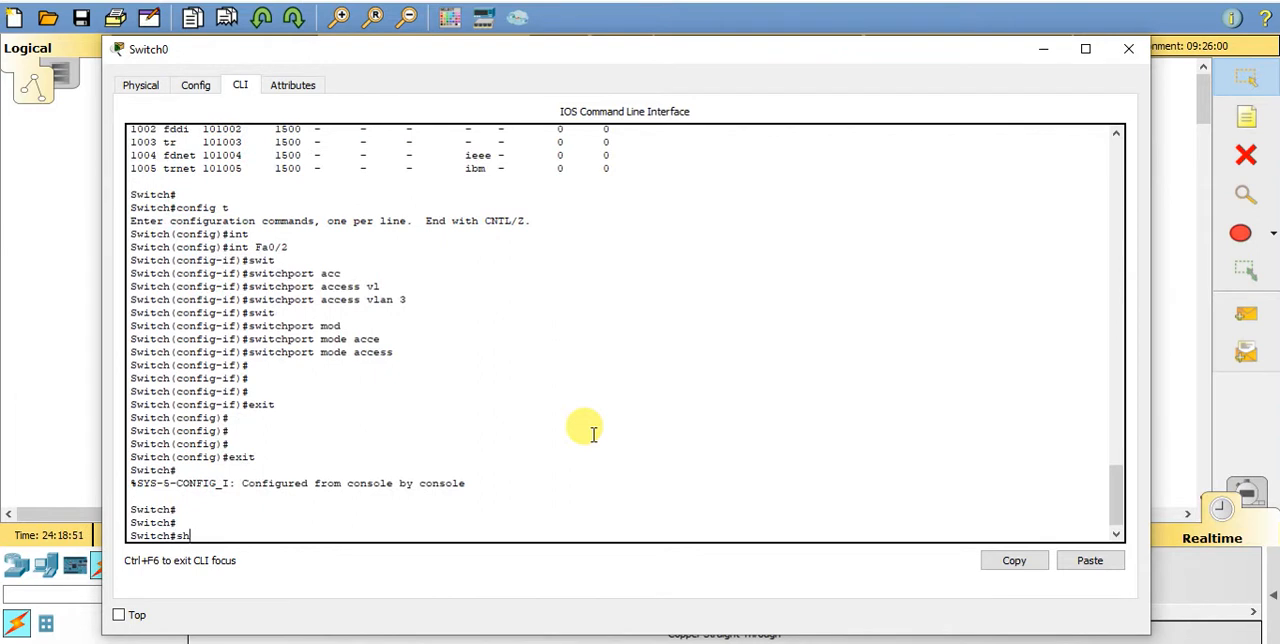
{"action": "type", "text": " vla"}
{"action": "key", "text": "Tab"}
{"action": "key", "text": "Return"}
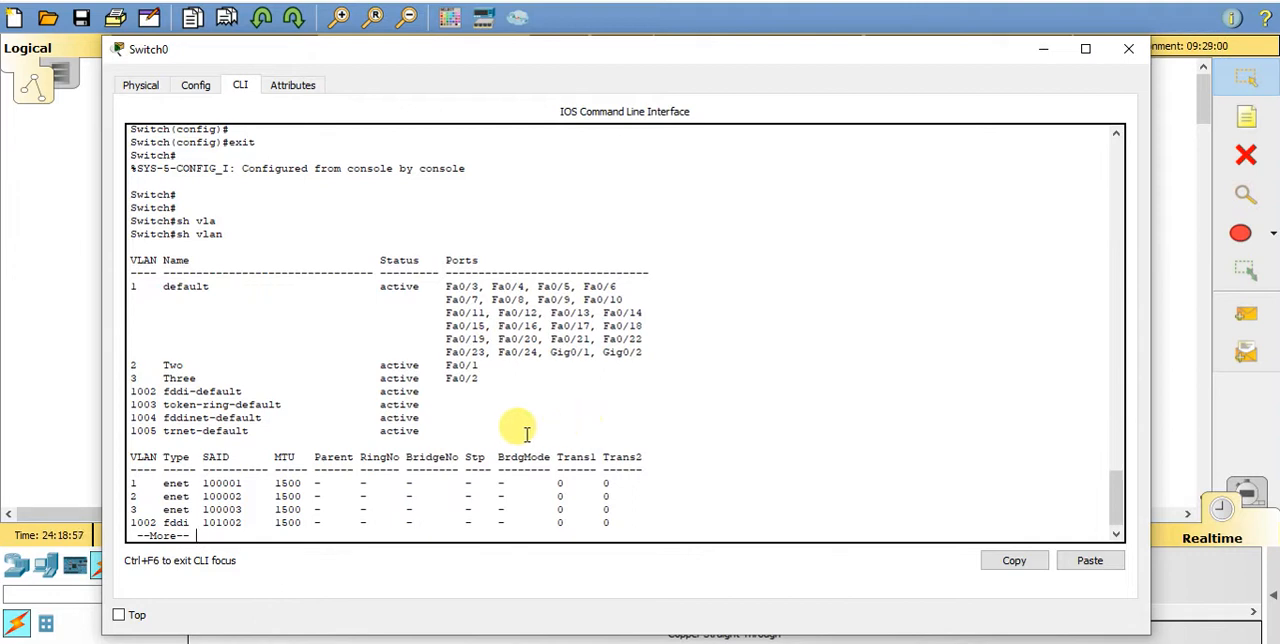
{"action": "left_click_drag", "start_coordinate": [130, 363], "coordinate": [492, 376]}
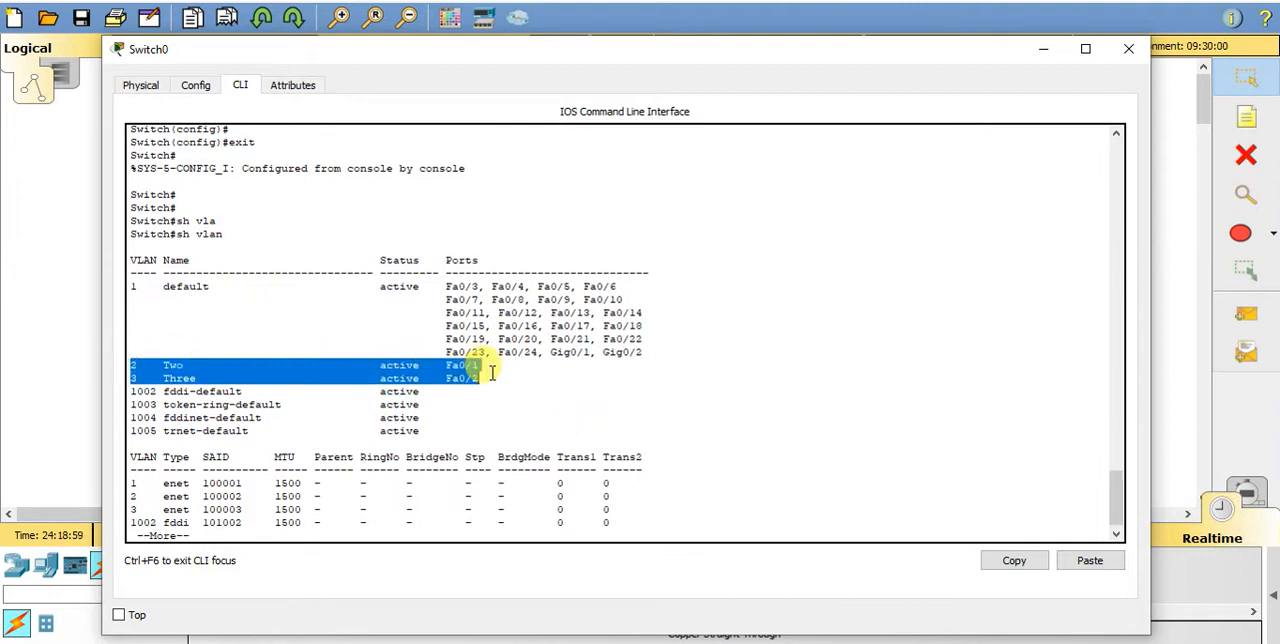
{"action": "left_click", "coordinate": [761, 423]}
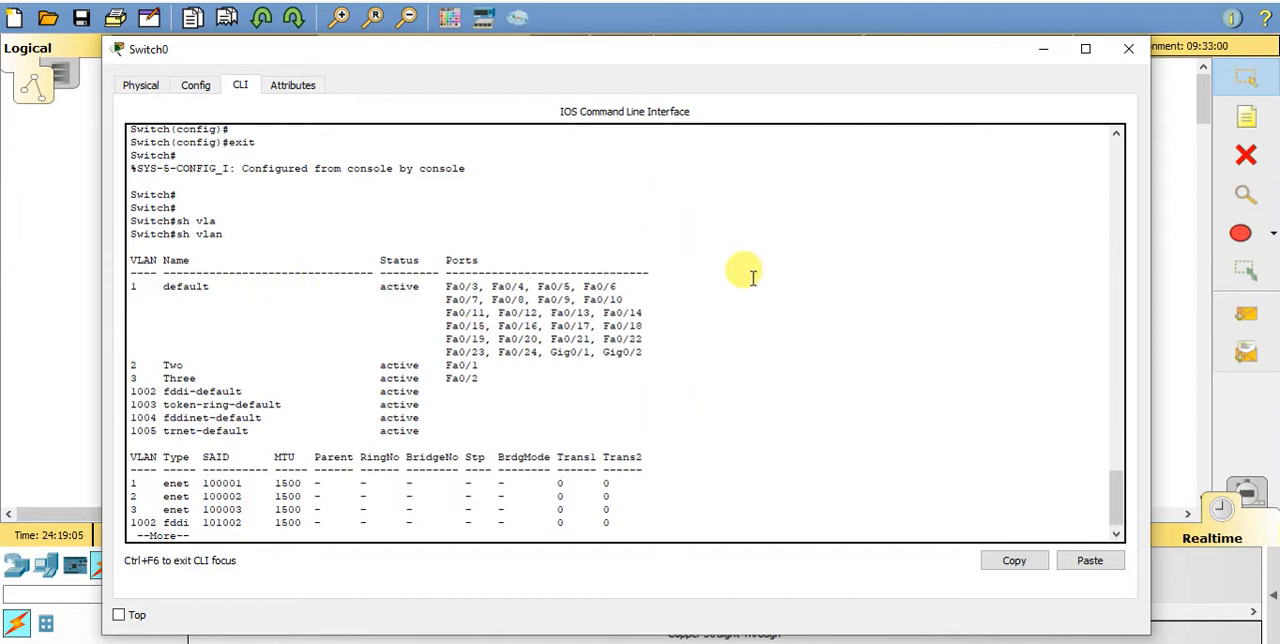
- Abort the VLAN listing, run sh ip int brie, and check the FastEthernet0/1 and FastEthernet0/2 status through to the end of the list
{"action": "key", "text": "ctrl+c"}
{"action": "type", "text": "sh ip int brie"}
{"action": "key", "text": "Return"}
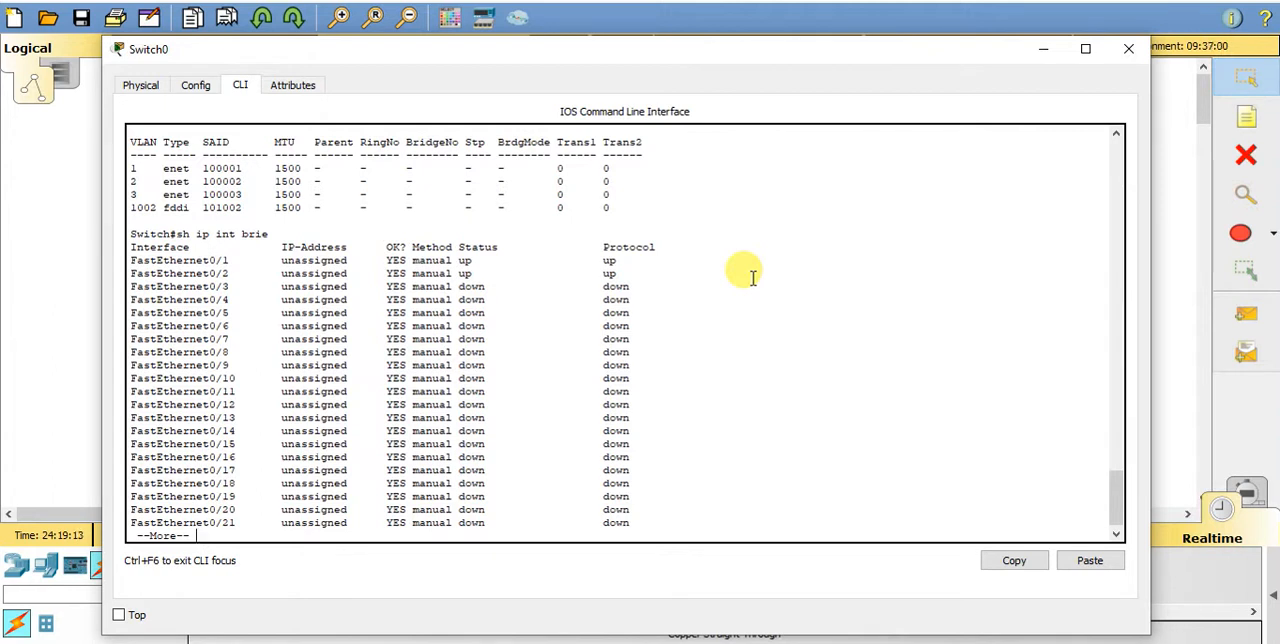
{"action": "left_click_drag", "start_coordinate": [130, 260], "coordinate": [703, 275]}
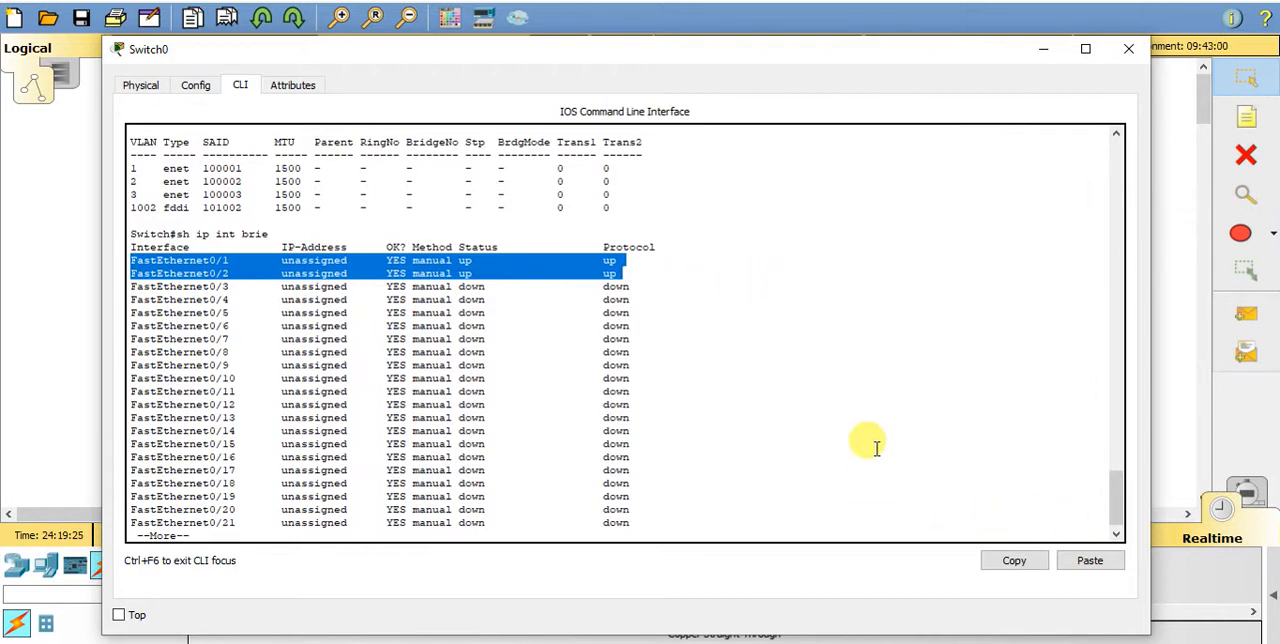
{"action": "key", "text": "space"}
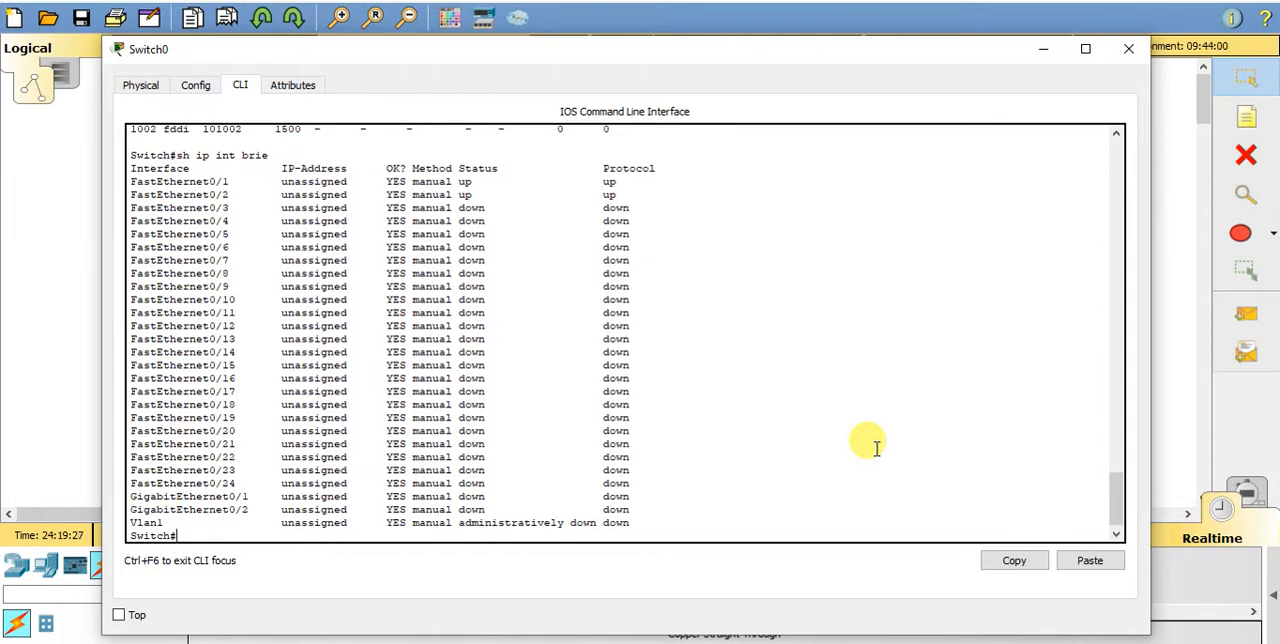
{"action": "key", "text": "Up"}
{"action": "key", "text": "BackSpace"}
{"action": "key", "text": "BackSpace"}
{"action": "key", "text": "BackSpace"}
{"action": "key", "text": "BackSpace"}
{"action": "key", "text": "BackSpace"}
{"action": "key", "text": "BackSpace"}
{"action": "key", "text": "BackSpace"}
{"action": "key", "text": "BackSpace"}
{"action": "key", "text": "BackSpace"}
{"action": "key", "text": "BackSpace"}
{"action": "key", "text": "BackSpace"}
{"action": "key", "text": "BackSpace"}
{"action": "key", "text": "BackSpace"}
{"action": "key", "text": "Return"}
{"action": "key", "text": "Return"}
{"action": "key", "text": "Return"}
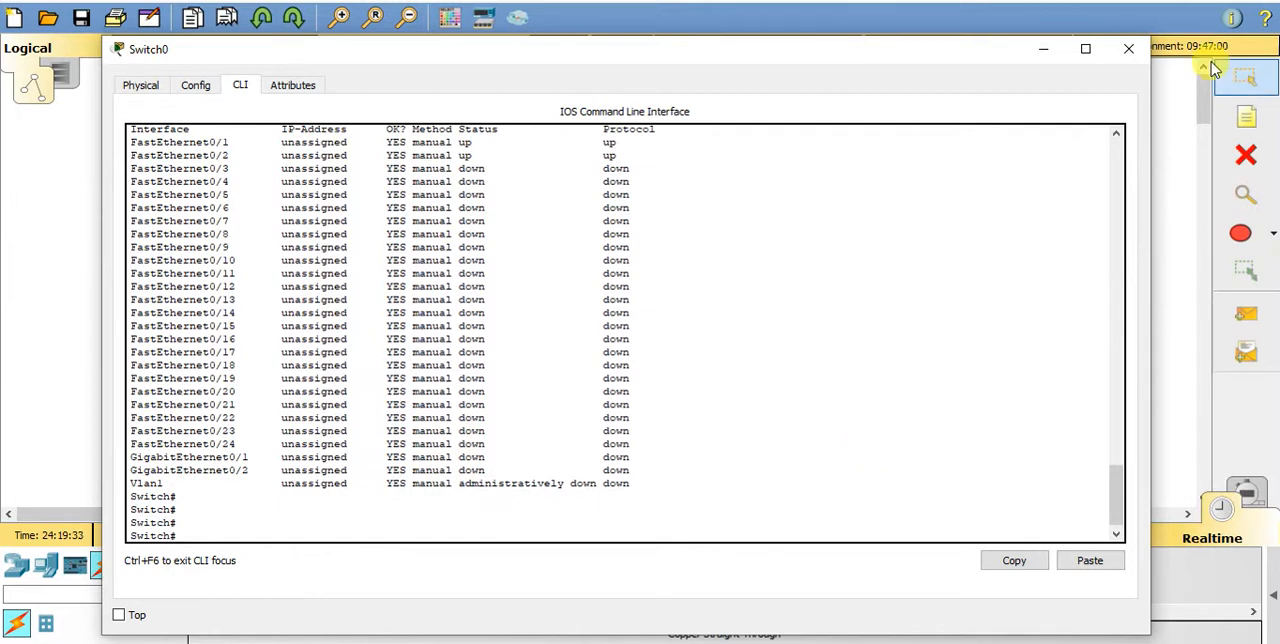
- Return to the topology, open PC0, close its IP Configuration, and open its Command Prompt
{"action": "left_click", "coordinate": [881, 22]}
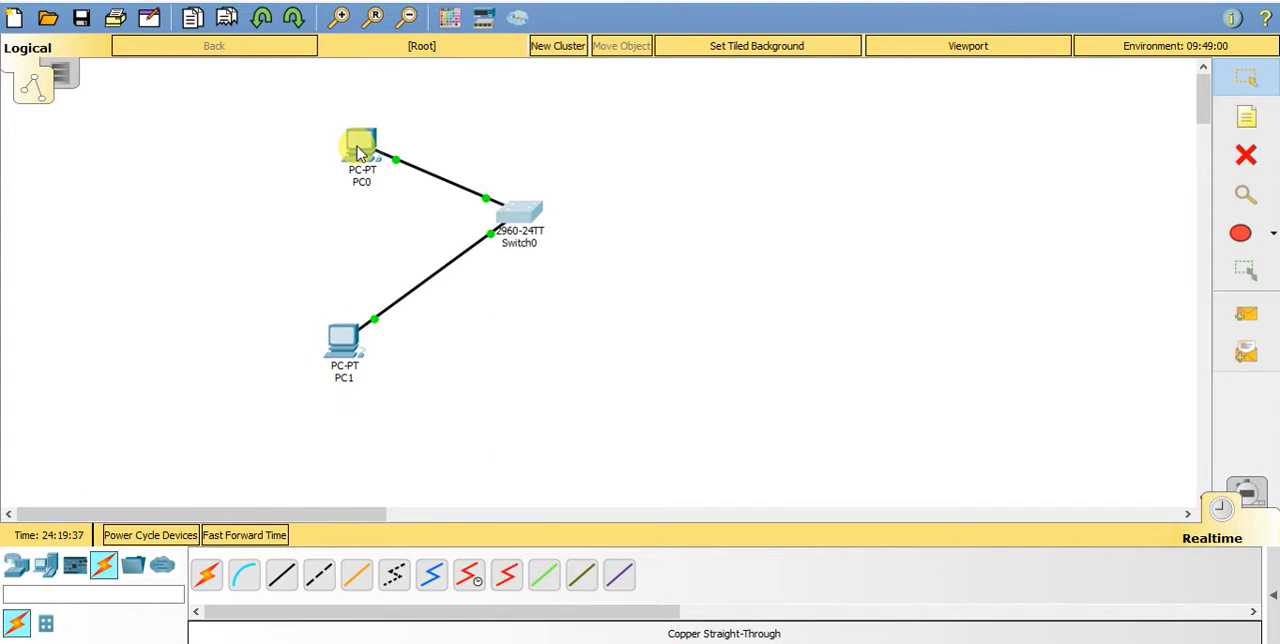
{"action": "mouse_move", "coordinate": [358, 150]}
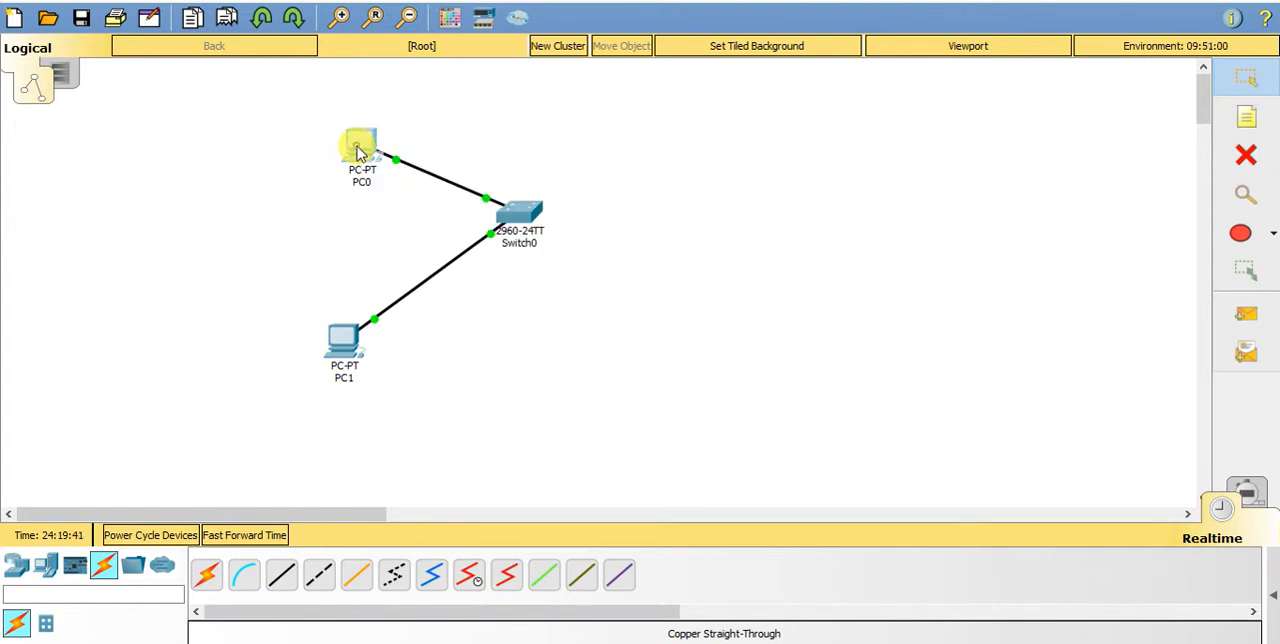
{"action": "left_click", "coordinate": [358, 150]}
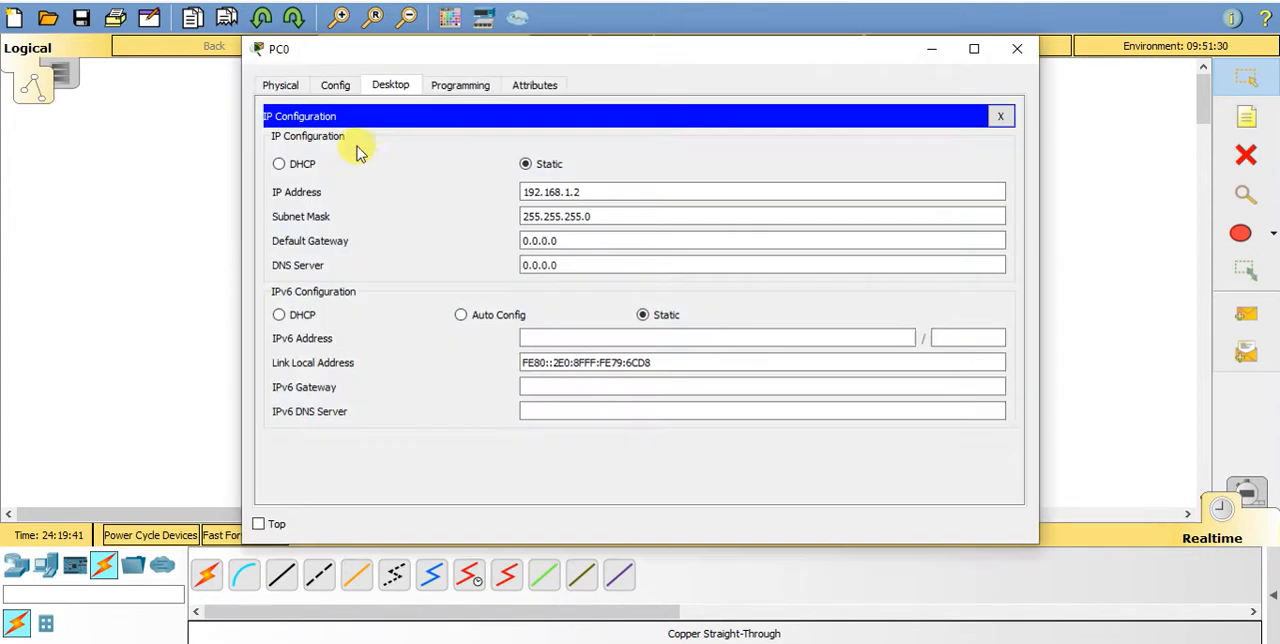
{"action": "left_click", "coordinate": [450, 88]}
{"action": "left_click", "coordinate": [398, 84]}
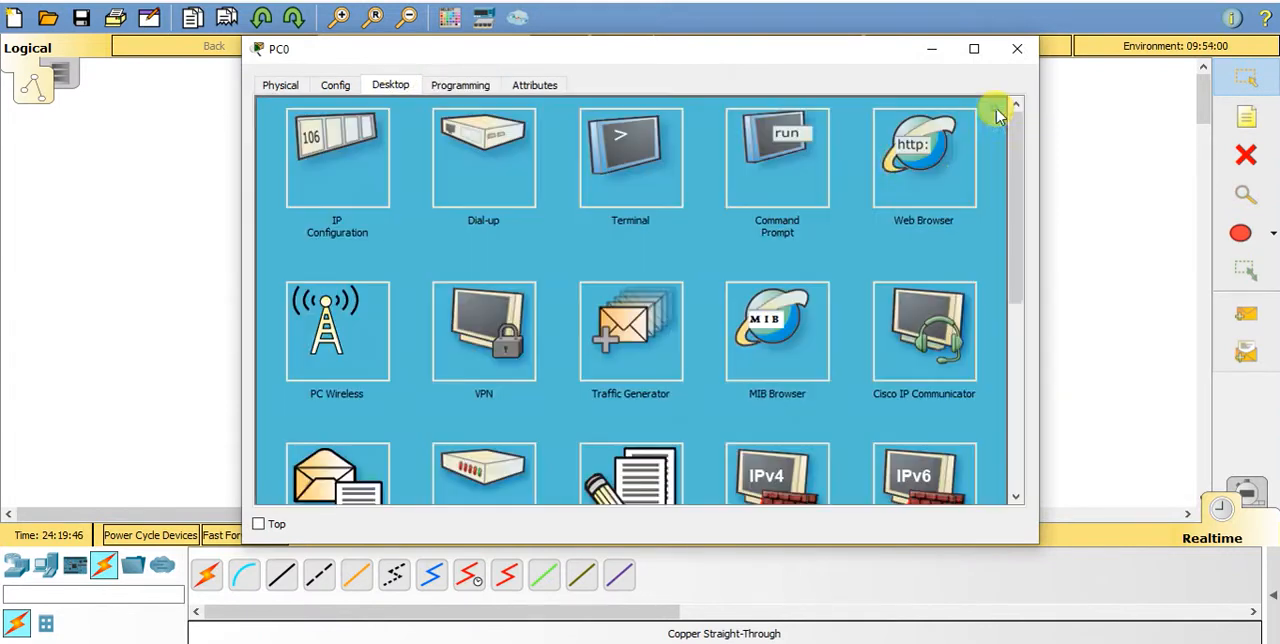
{"action": "left_click", "coordinate": [1000, 116]}
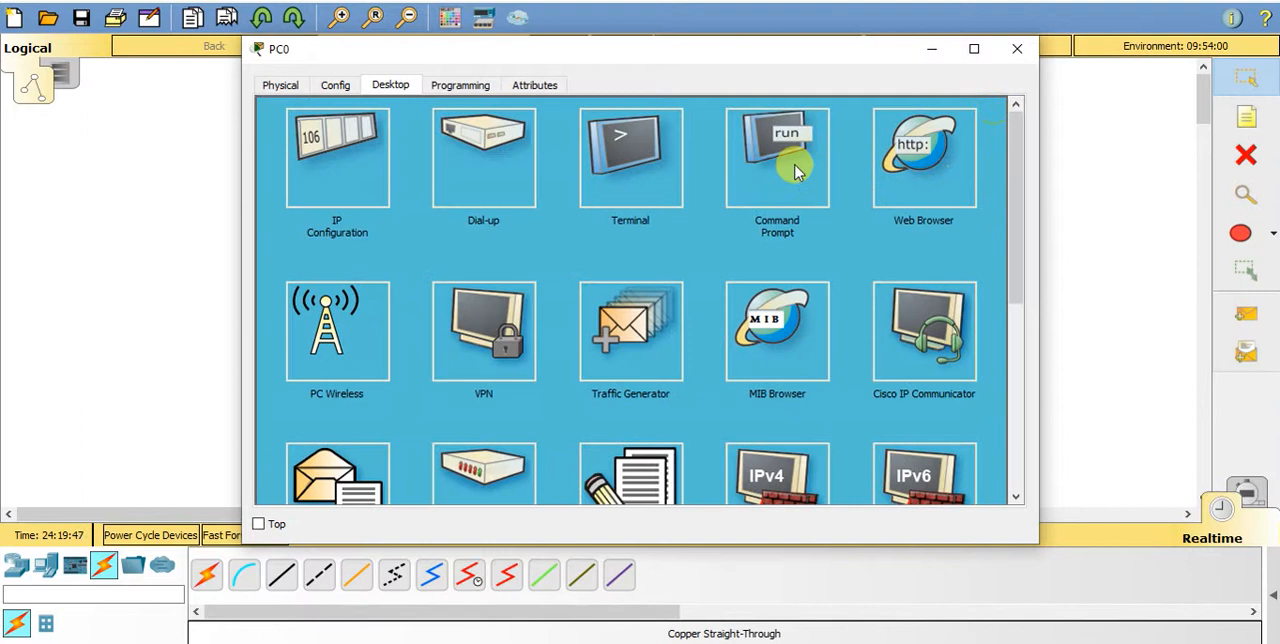
{"action": "left_click", "coordinate": [783, 152]}
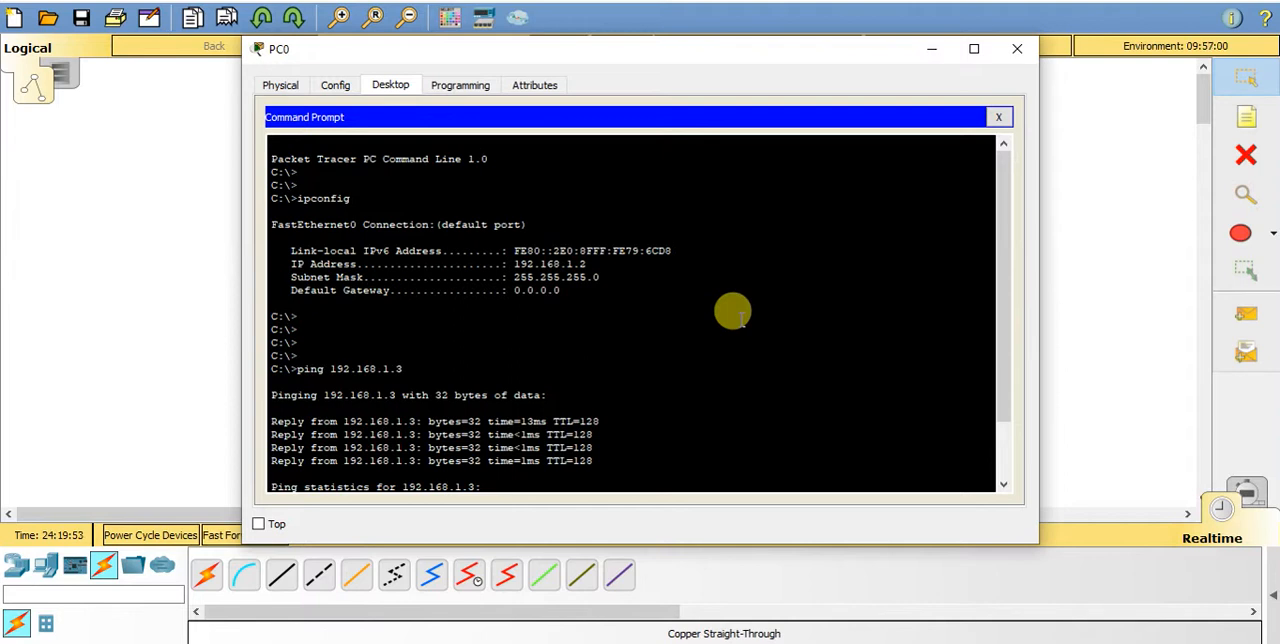
- Ping 192.168.1.3 from PC0 to test connectivity to PC1 across the VLANs
{"action": "key", "text": "Return"}
{"action": "key", "text": "Return"}
{"action": "key", "text": "Return"}
{"action": "key", "text": "Return"}
{"action": "key", "text": "Return"}
{"action": "key", "text": "Return"}
{"action": "key", "text": "Return"}
{"action": "key", "text": "Up"}
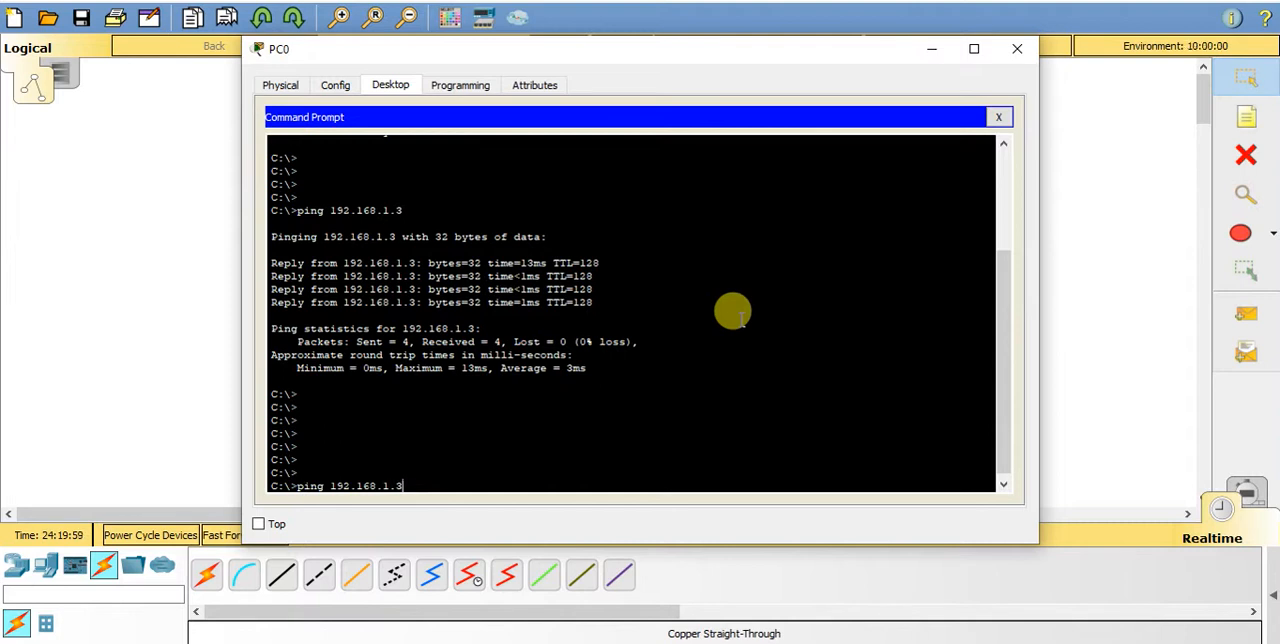
{"action": "key", "text": "Return"}
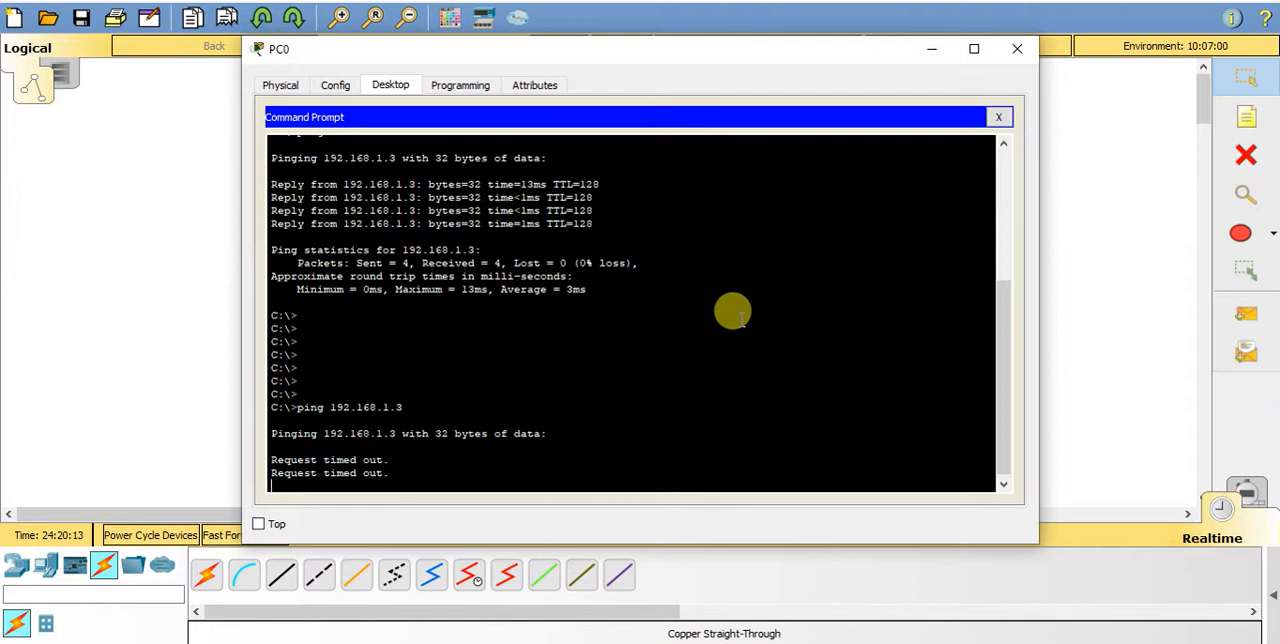
- Return to the topology and examine Switch0's port summary for the link and VLAN of each port
{"action": "left_click", "coordinate": [1143, 295]}
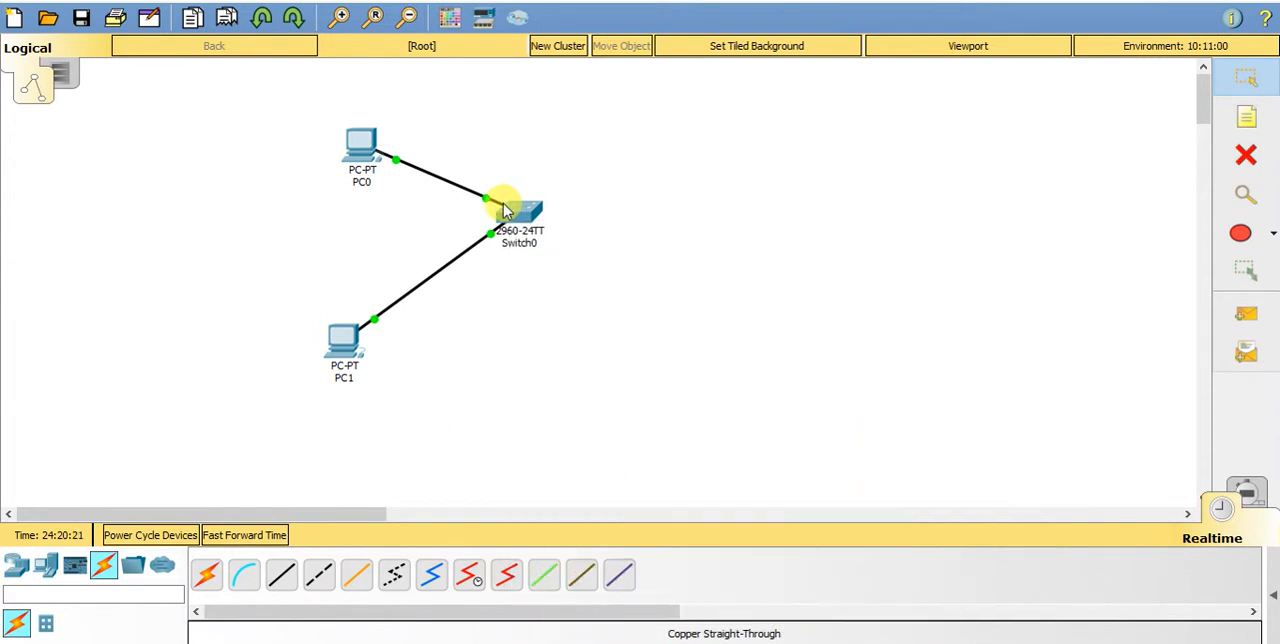
{"action": "mouse_move", "coordinate": [505, 210]}
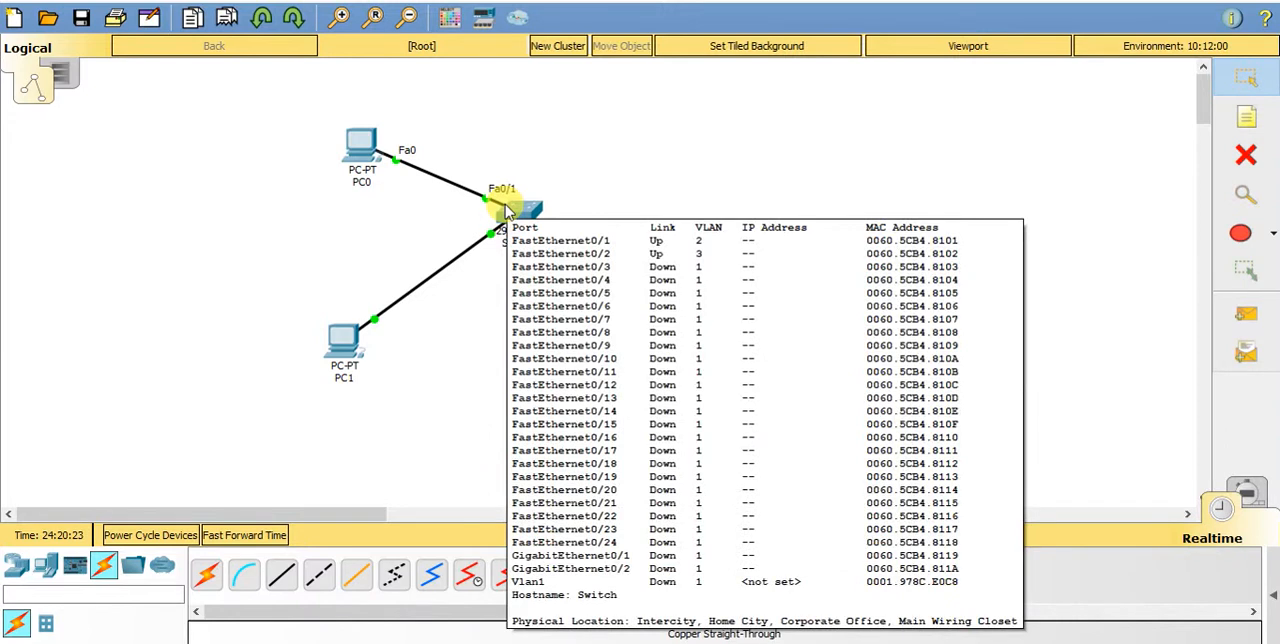